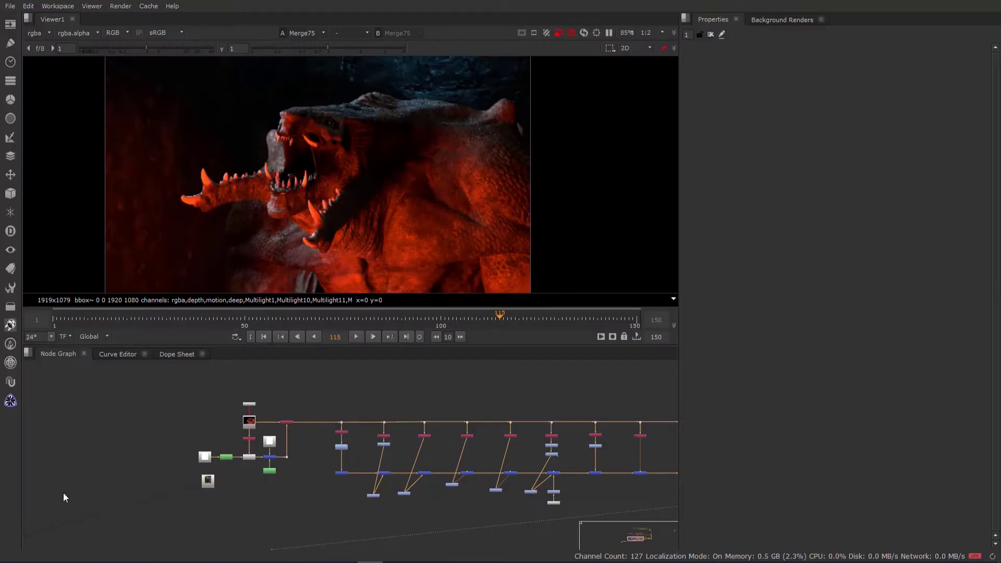
- Add a PositionToPoints node in the empty area beside the creature Read node
middle_drag(110, 486, 120, 506)
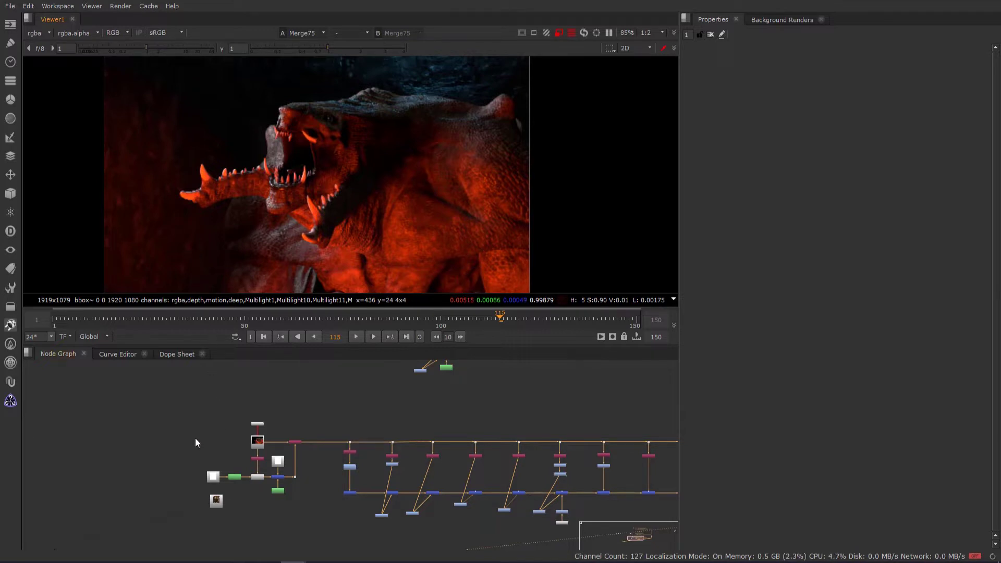
middle_drag(196, 440, 436, 434)
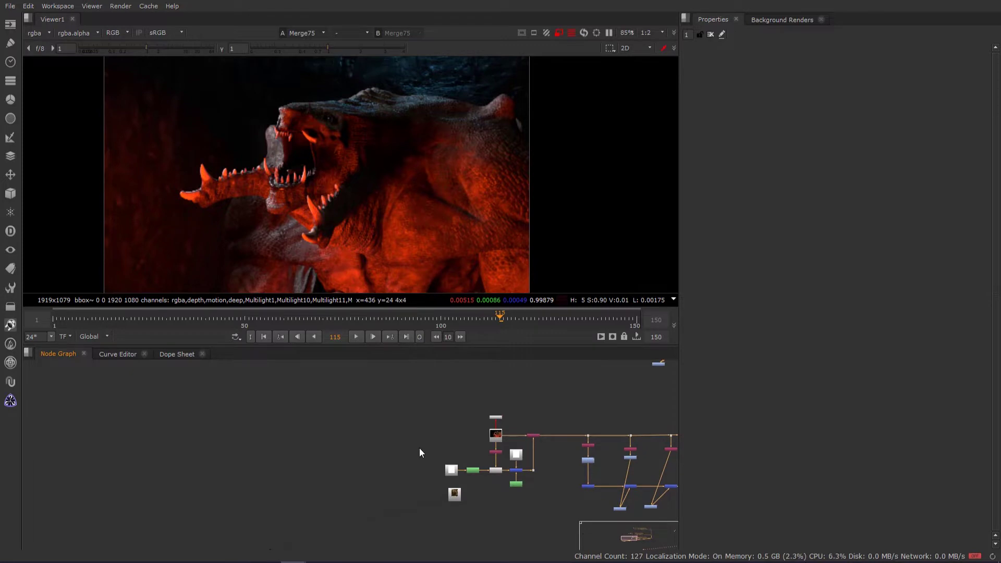
scroll(420, 447, up, 2)
click(365, 439)
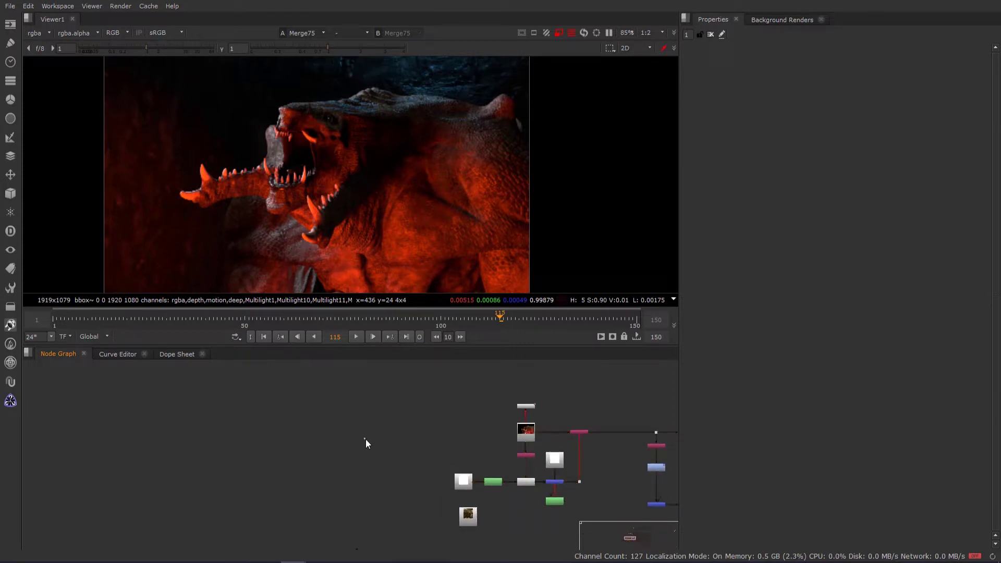
scroll(366, 444, up, 1)
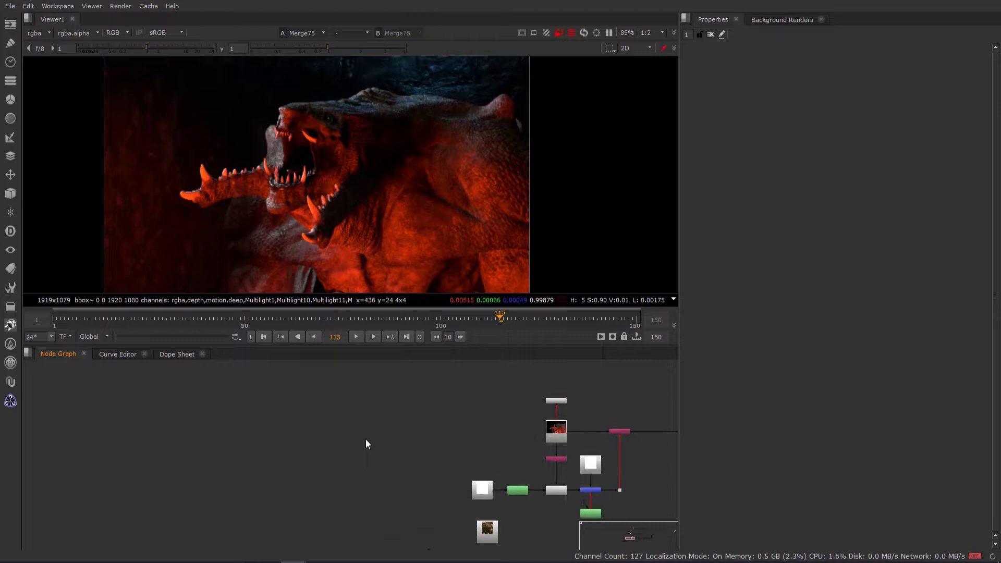
key(Tab)
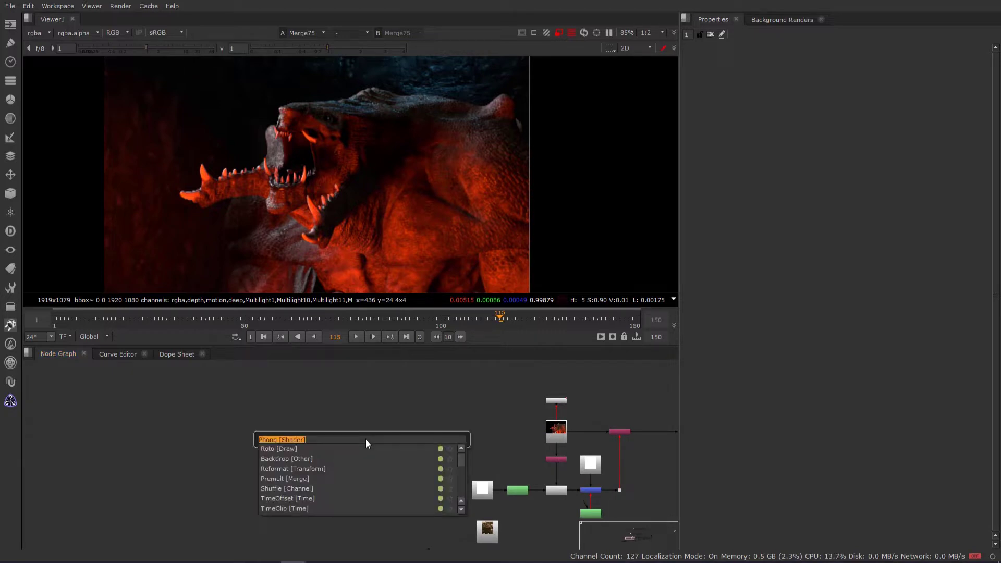
text(poin)
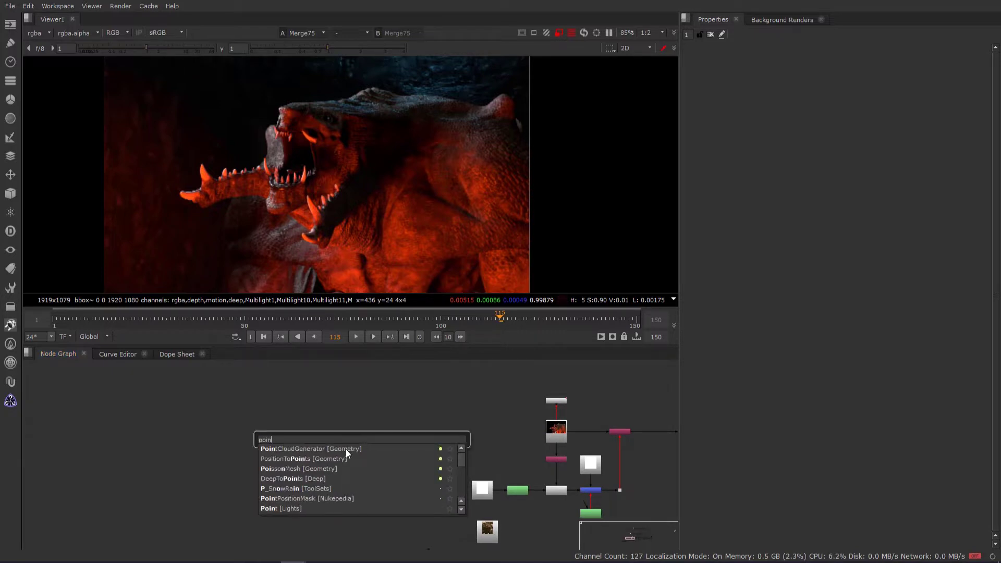
click(315, 459)
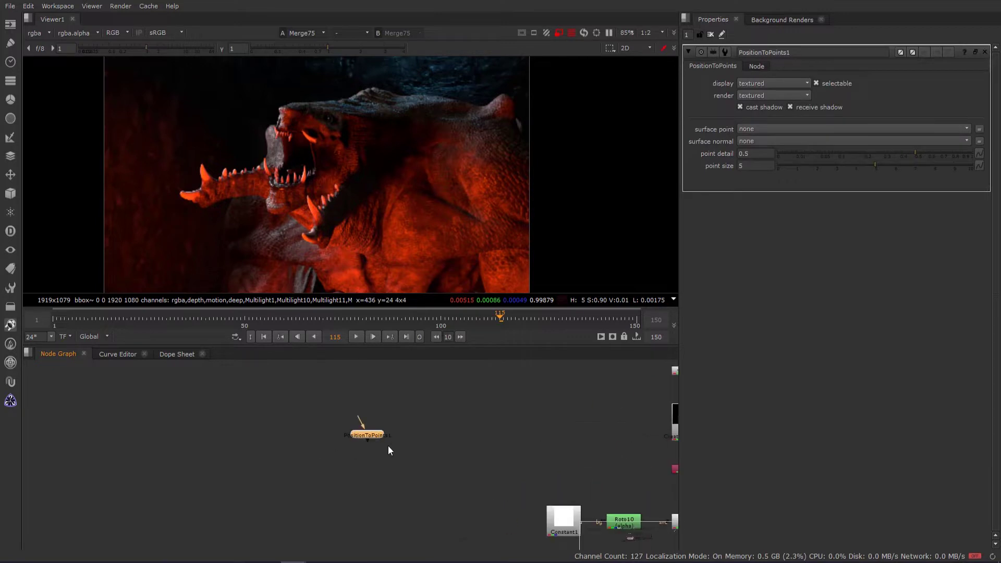
- Connect the PositionToPoints node's input to Read15 and display Read15 in the viewer
drag(269, 437, 670, 450)
middle_drag(653, 457, 581, 464)
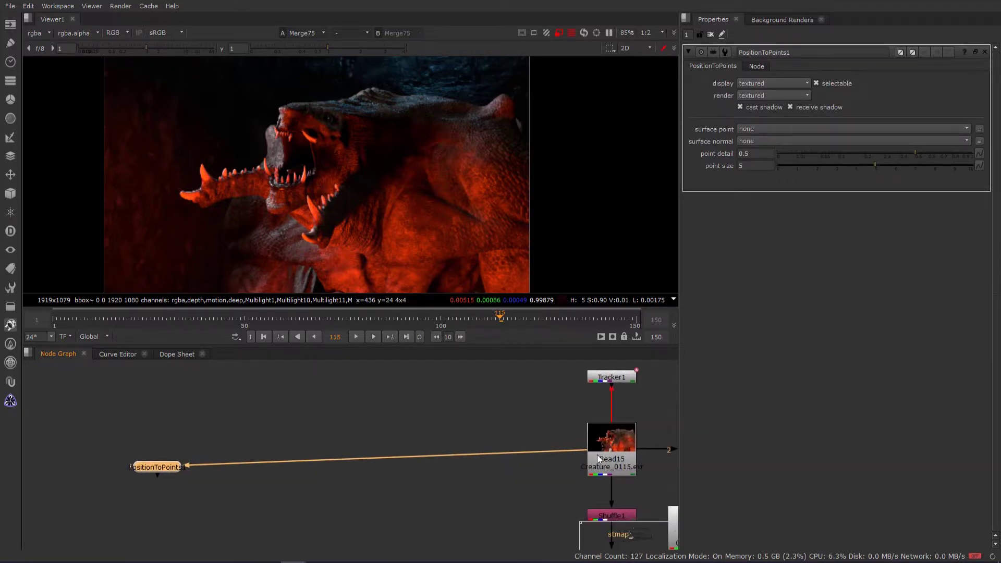
click(597, 455)
key(1)
middle_drag(261, 479, 308, 468)
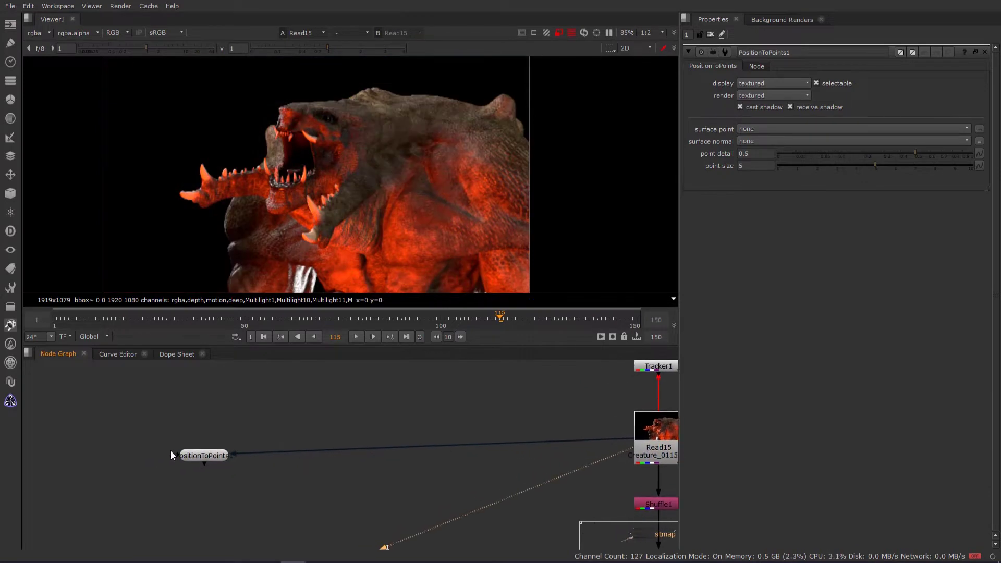
- Move the PositionToPoints node farther away from Read15 into open space in the node graph
drag(196, 454, 189, 445)
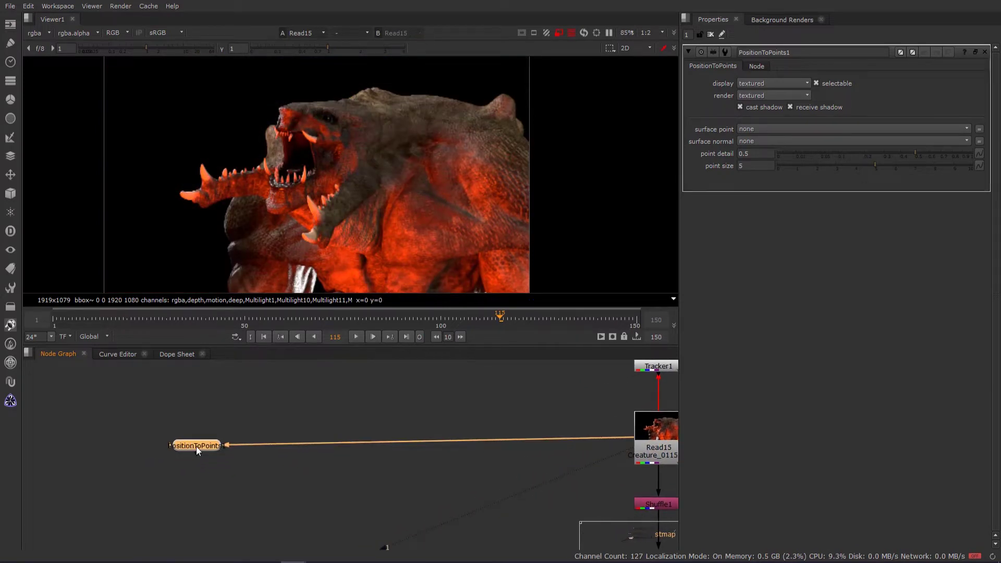
scroll(200, 447, down, 5)
middle_drag(202, 449, 225, 405)
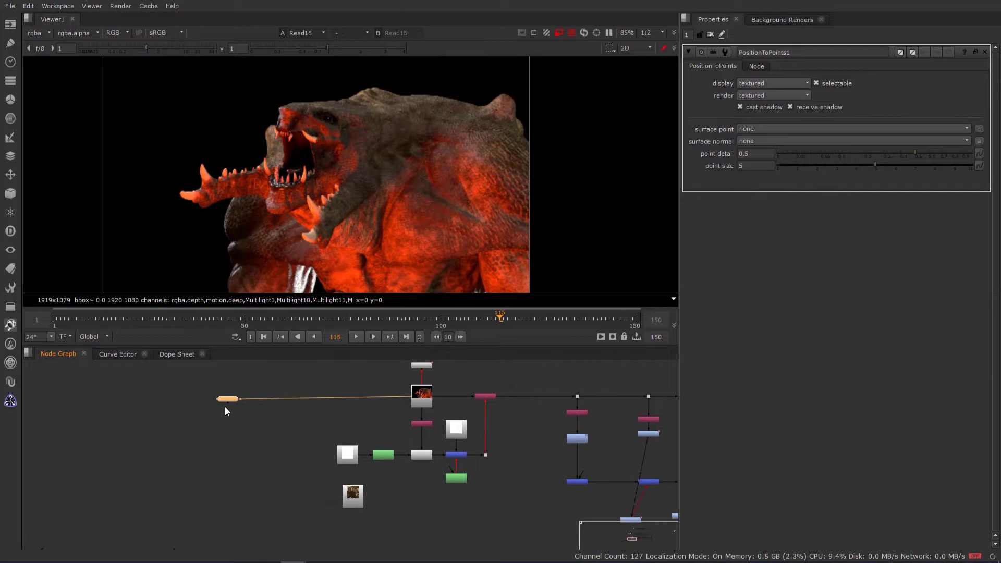
scroll(233, 399, up, 5)
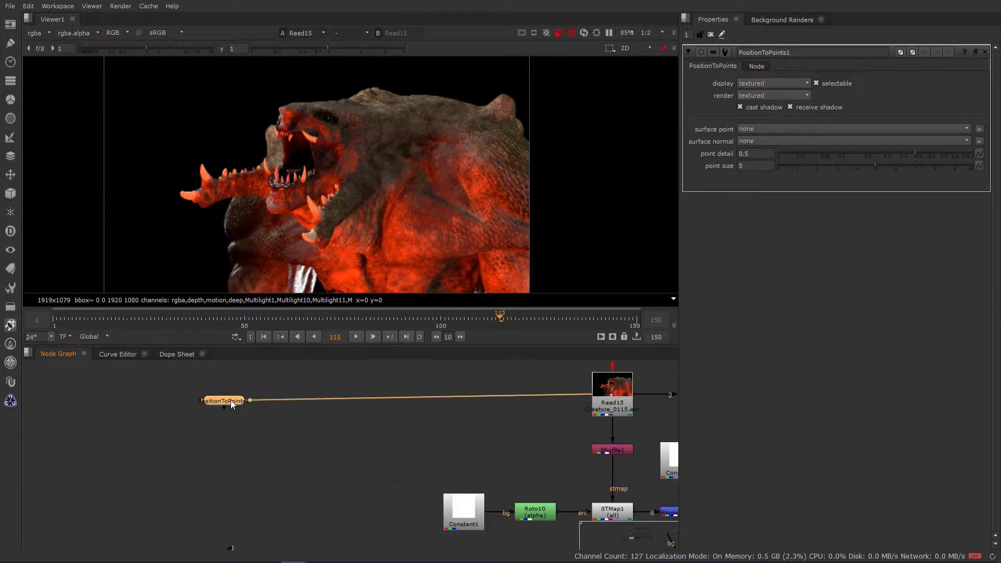
drag(230, 400, 145, 400)
middle_drag(145, 400, 272, 418)
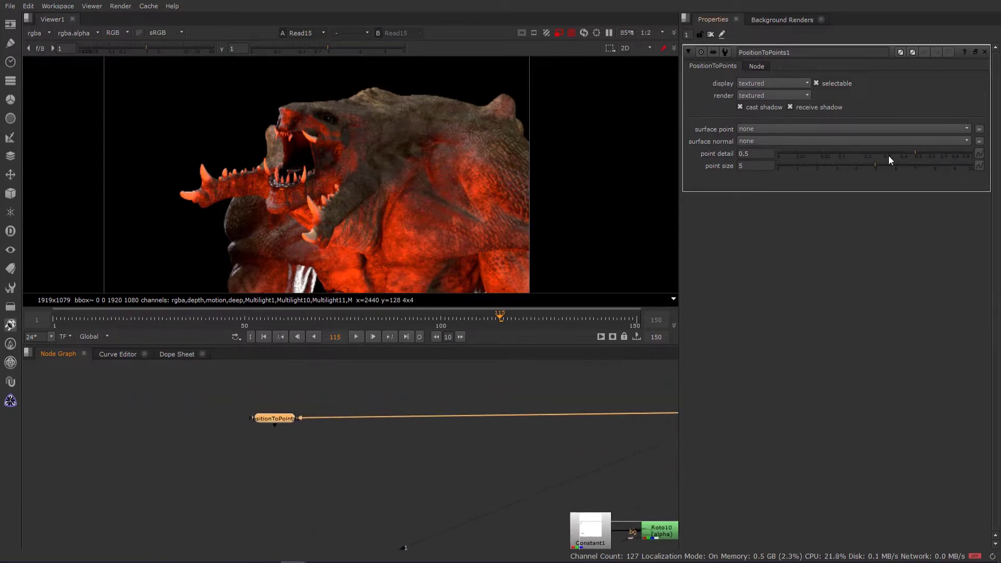
- Set the PositionToPoints surface point to P and the surface normal to Normal
click(760, 128)
click(761, 129)
click(760, 128)
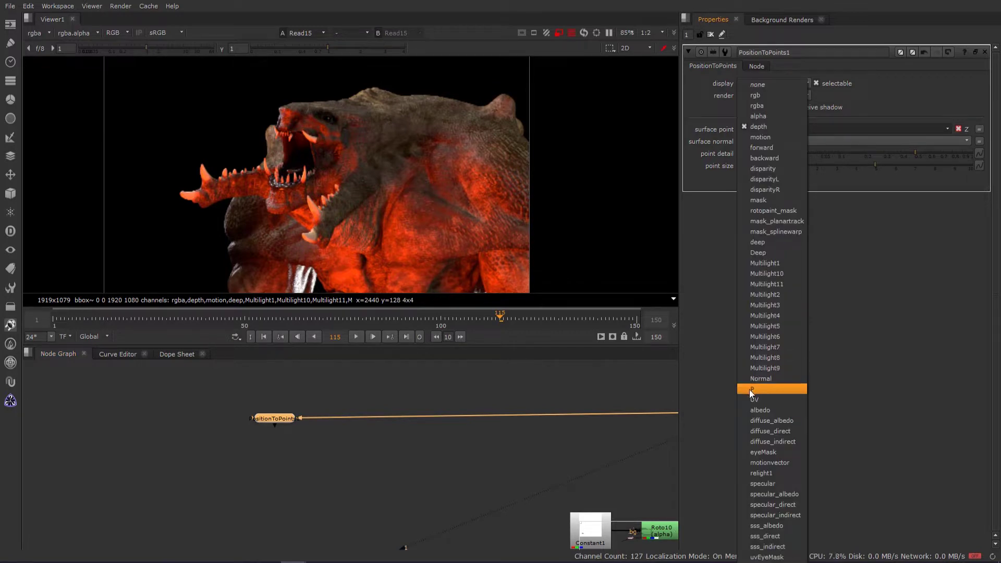
click(749, 390)
click(750, 140)
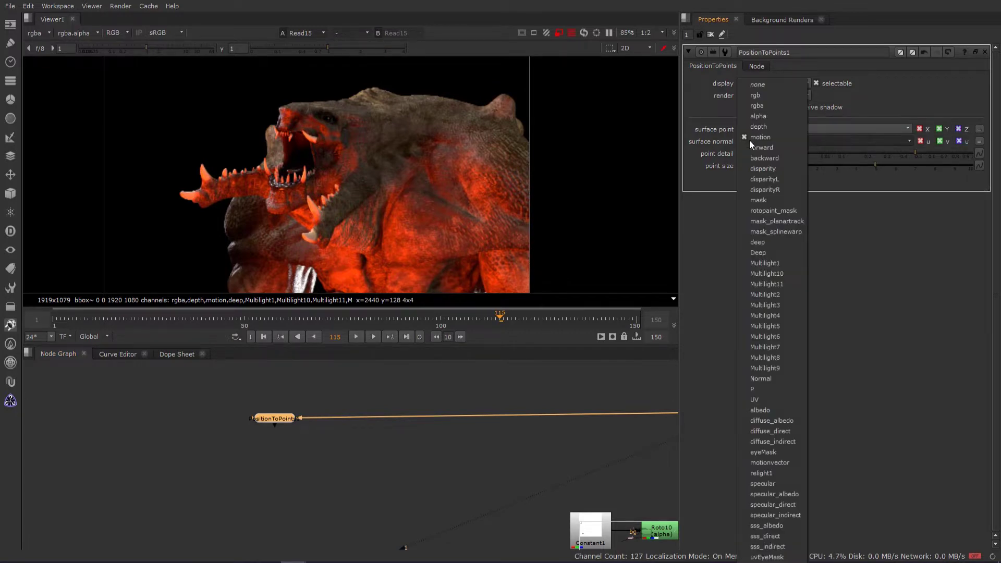
click(775, 381)
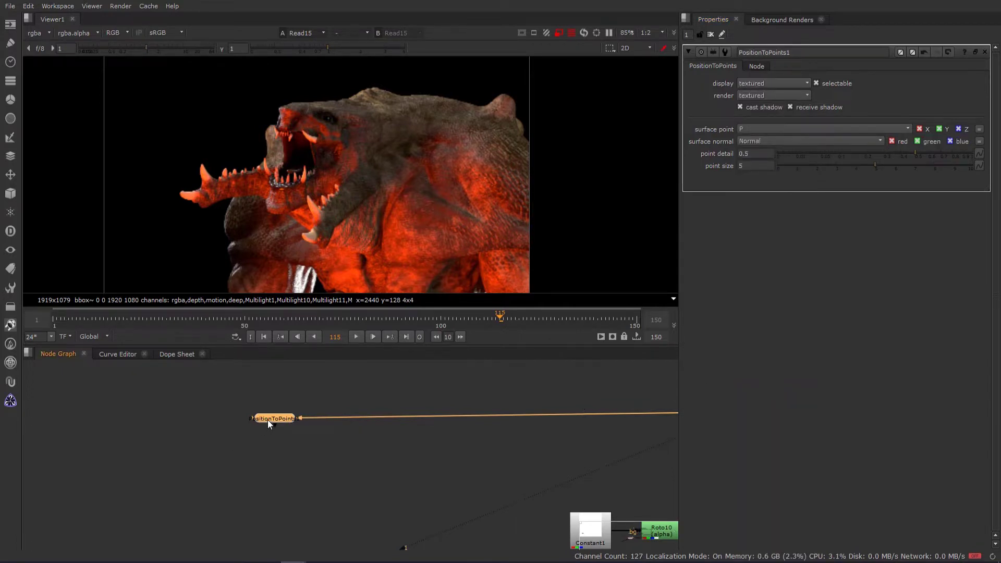
- Display the PositionToPoints output in the viewer and examine the creature's point cloud from another angle
key(1)
click(283, 374)
scroll(353, 188, down, 2)
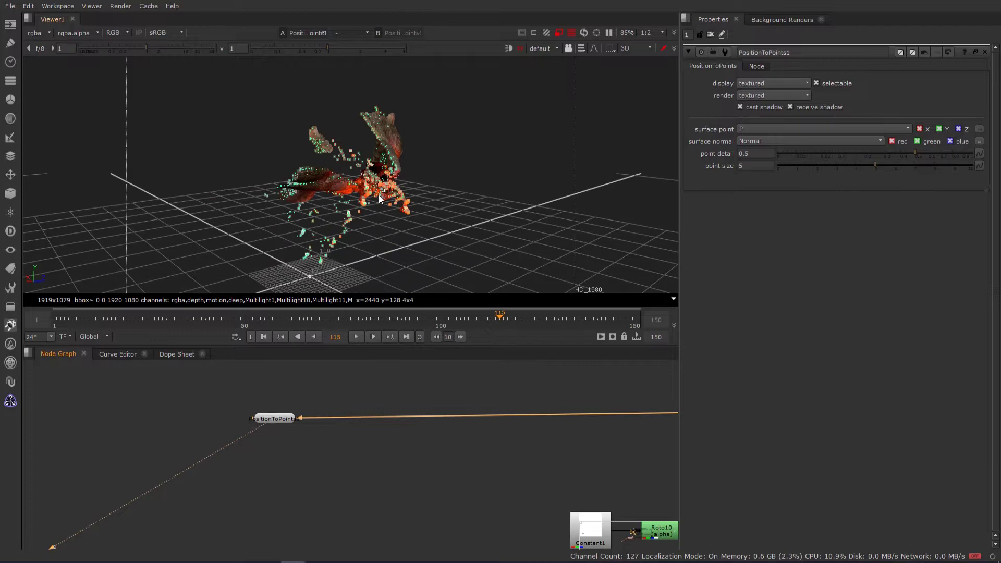
alt+right_drag(380, 199, 321, 230)
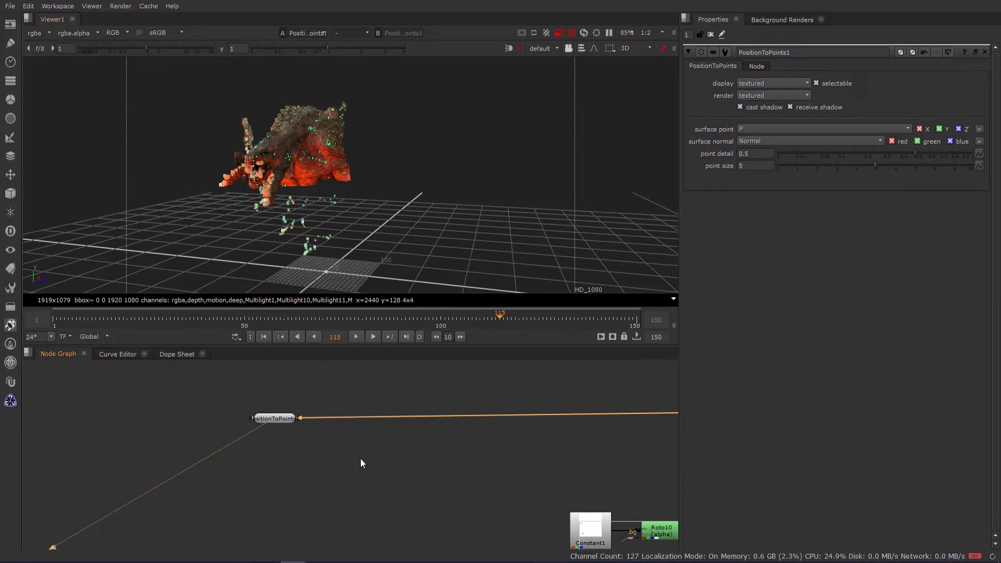
- Line up the PositionToPoints node horizontally with the Read15 node
scroll(353, 454, down, 2)
scroll(314, 402, up, 1)
mouse_move(314, 402)
mouse_down()
mouse_move(303, 391)
mouse_move(303, 399)
mouse_up()
middle_drag(314, 421, 236, 474)
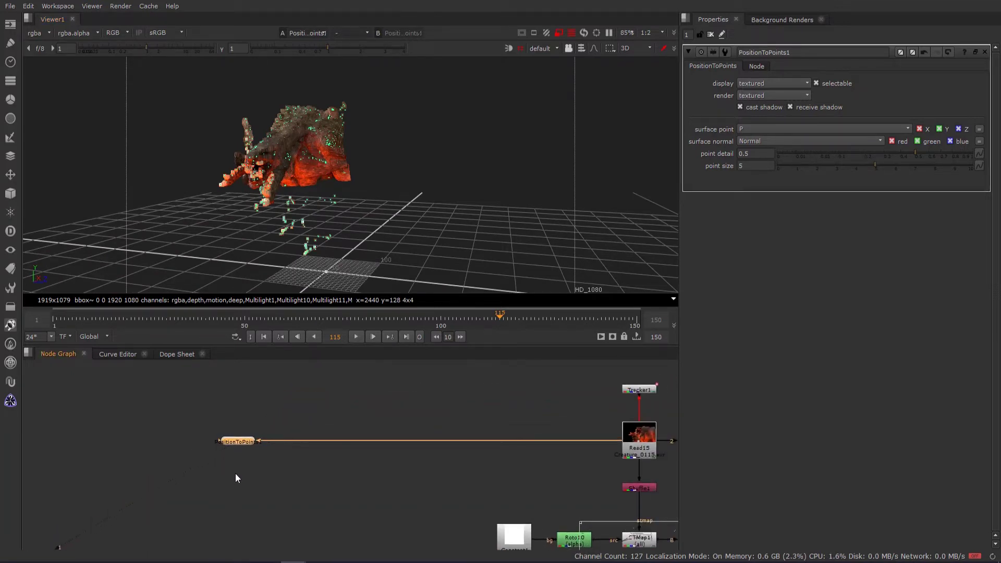
- Add a Light node and place it beside the PositionToPoints node
click(236, 473)
key(Tab)
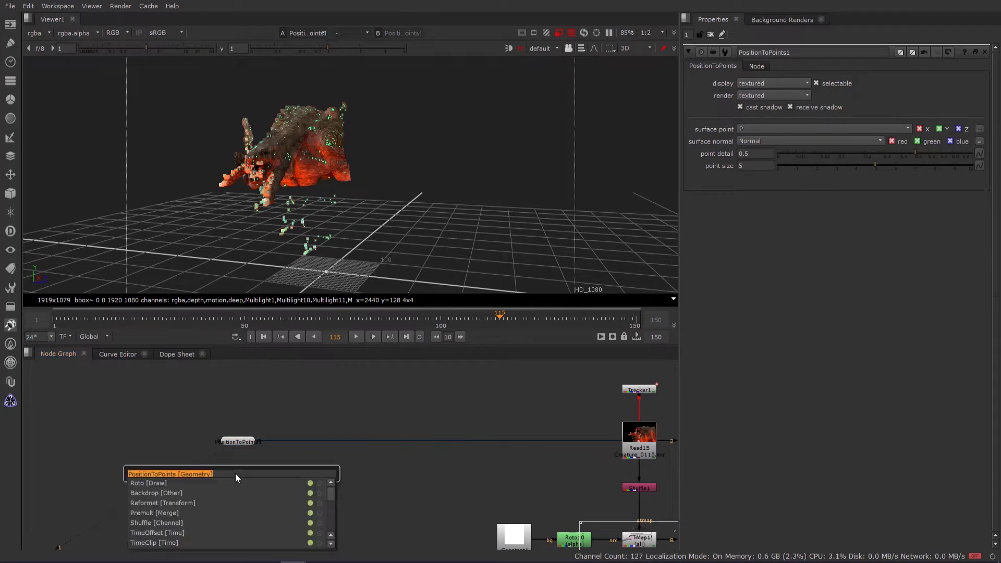
text(li)
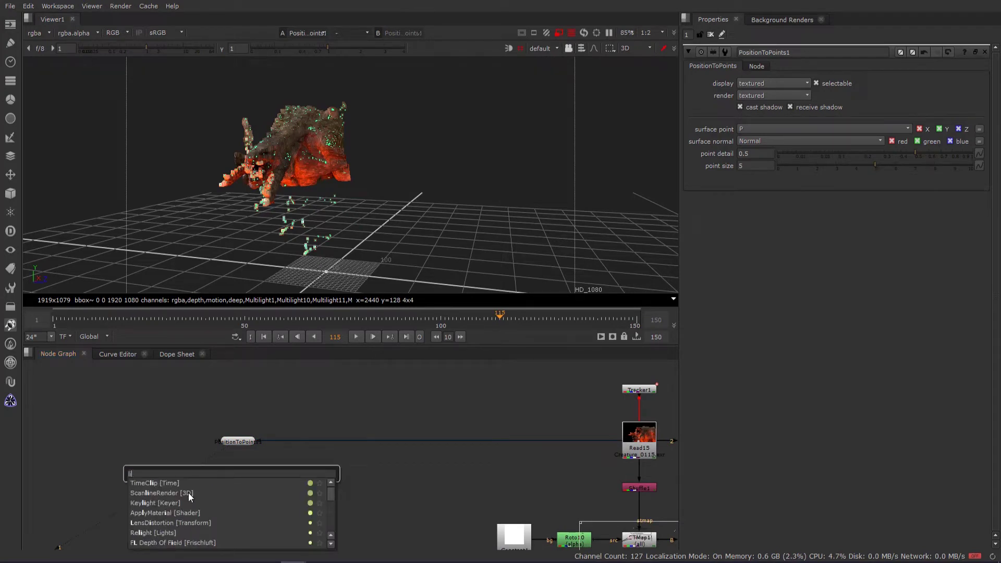
text(g)
click(158, 503)
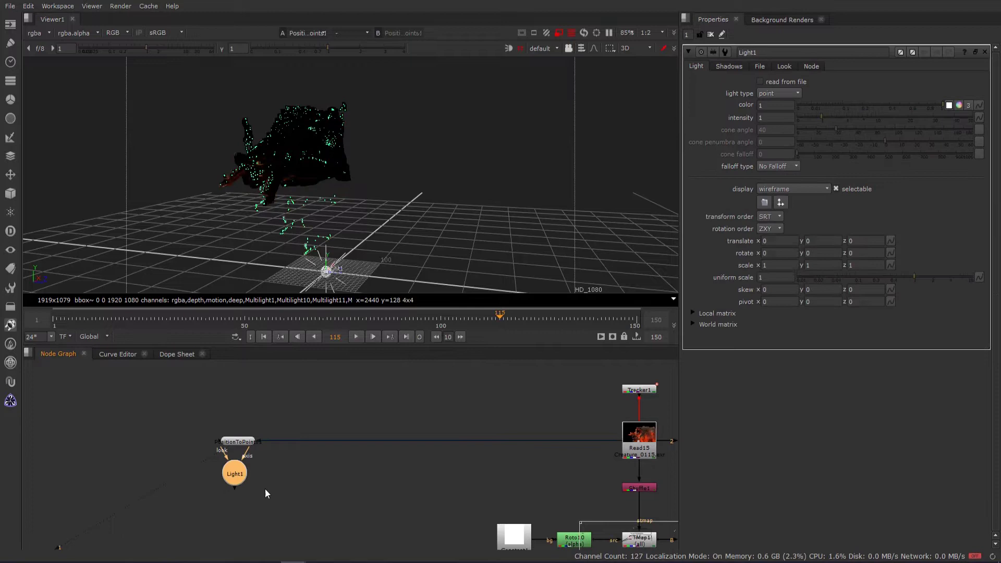
middle_drag(264, 489, 344, 486)
scroll(305, 470, up, 2)
drag(308, 478, 202, 456)
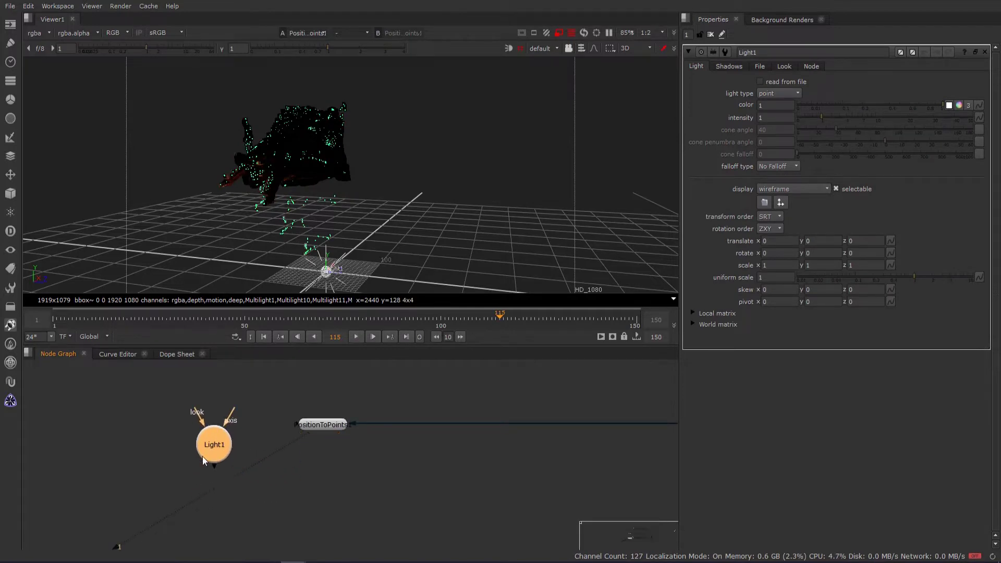
- Add a Scene node below PositionToPoints and connect both PositionToPoints and Light1 to it
click(287, 492)
key(Tab)
text(sc)
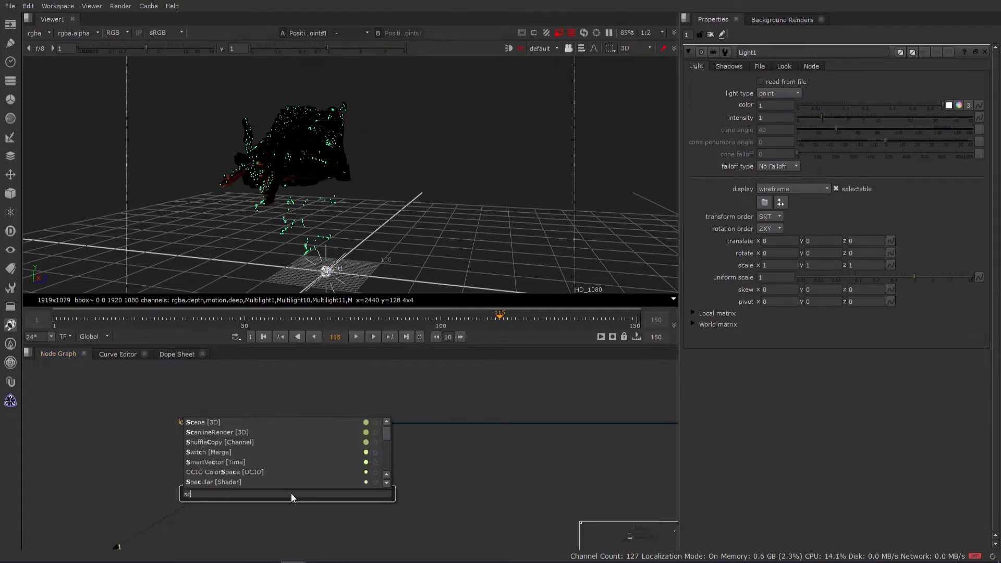
text(en)
key(Return)
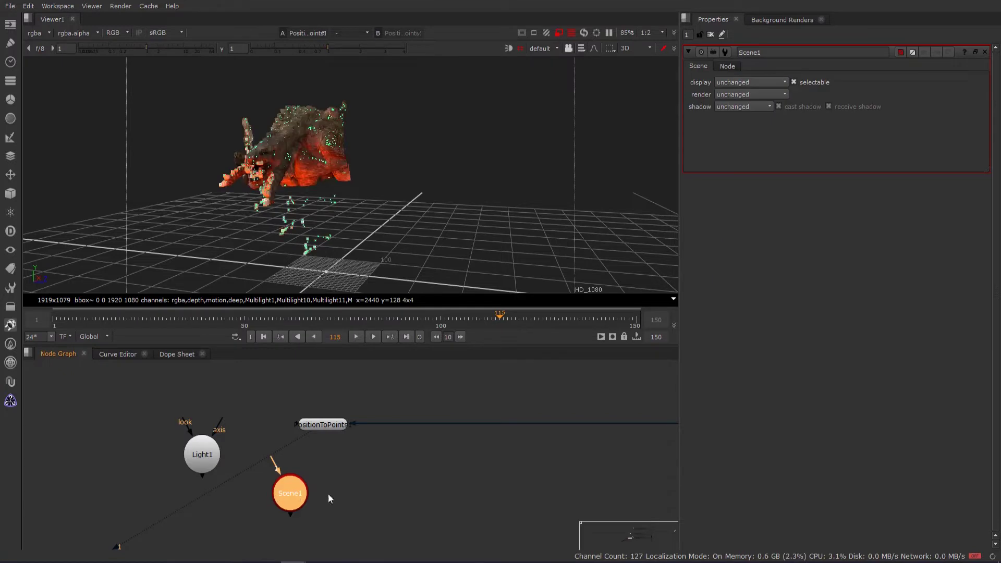
drag(290, 483, 328, 424)
scroll(321, 483, up, 1)
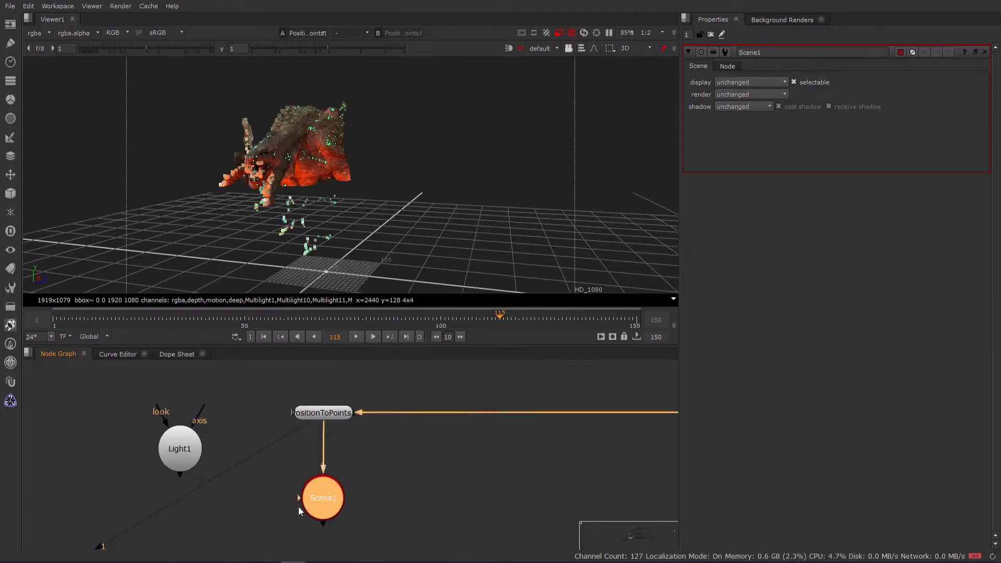
drag(300, 510, 180, 461)
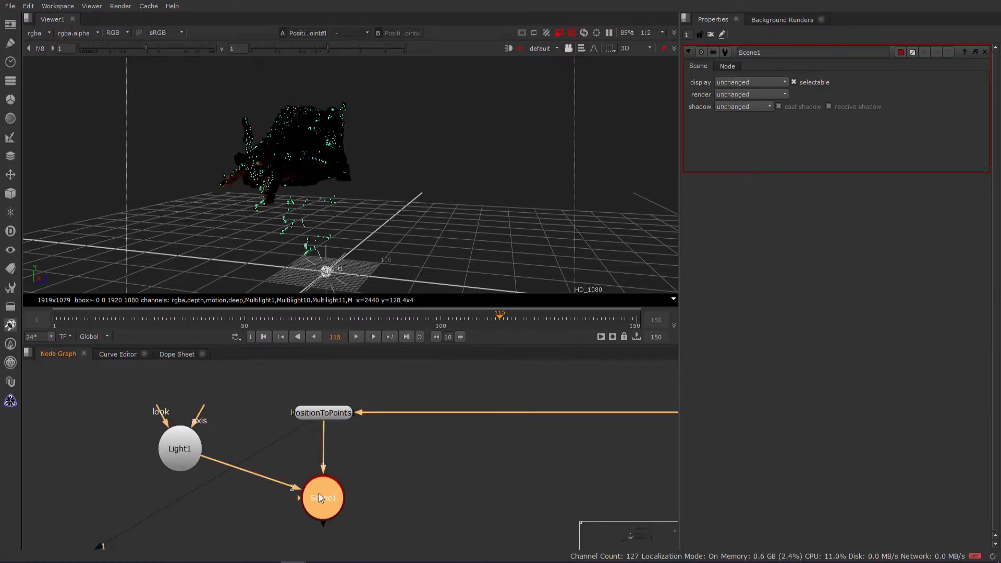
- Display Scene1 in the viewer and look at the point cloud and light from another side
drag(319, 493, 314, 499)
key(1)
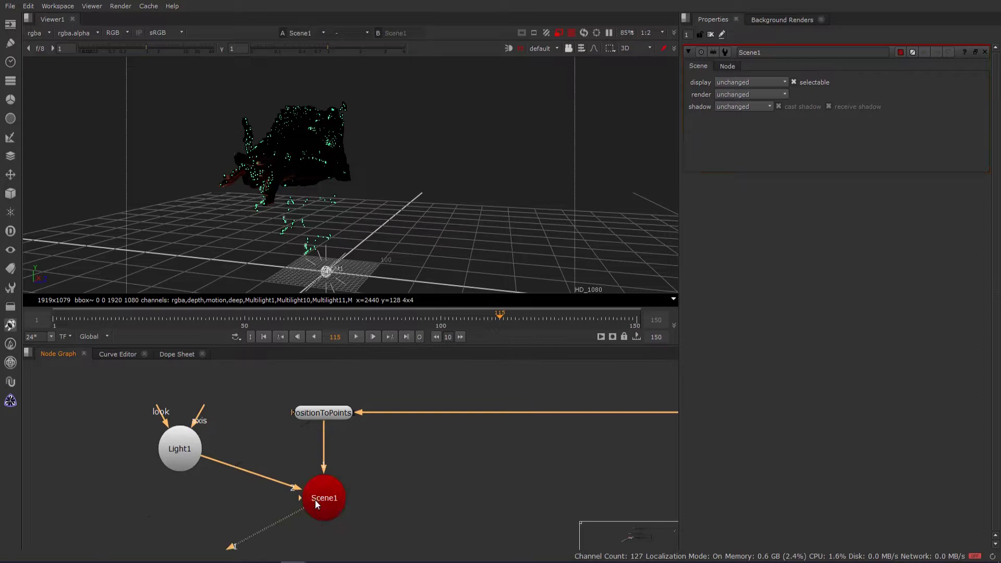
alt+right_drag(363, 243, 387, 281)
click(358, 241)
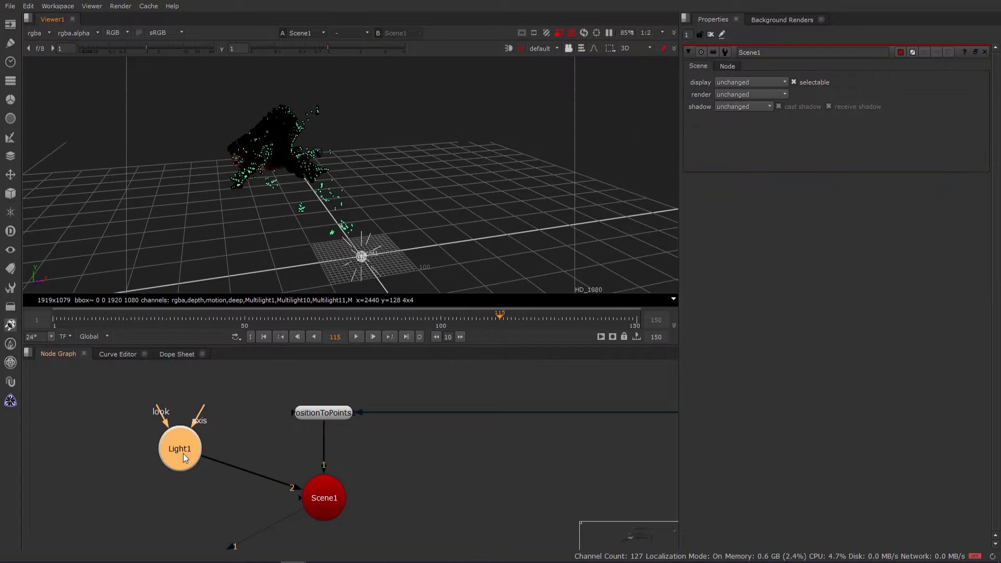
- Move Light1 in the 3D view beside the creature's head, to about x -292.5, y 268.5, z -85.8
double_click(183, 452)
alt+right_drag(293, 262, 387, 232)
scroll(364, 183, up, 4)
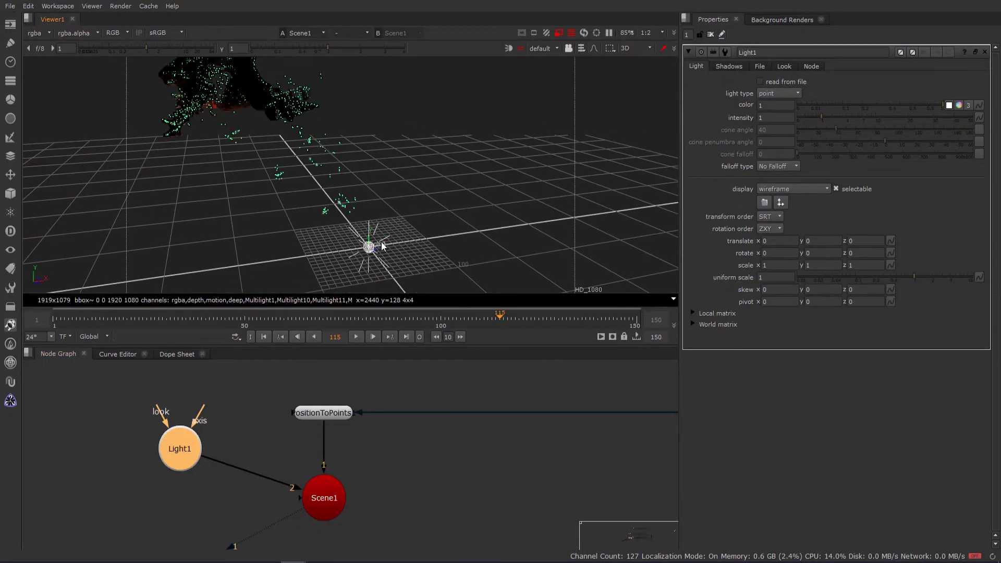
drag(383, 246, 167, 54)
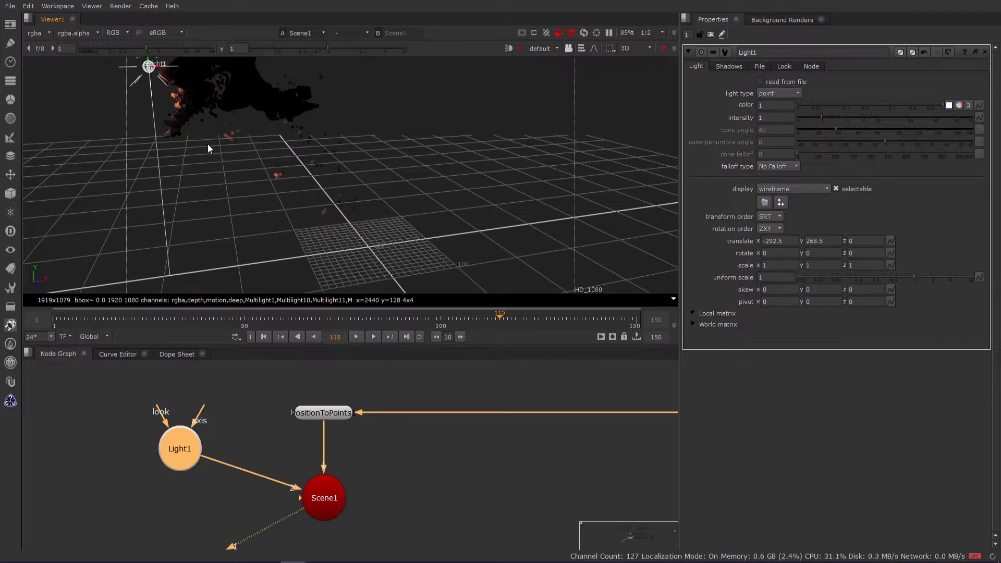
alt+right_drag(207, 148, 461, 160)
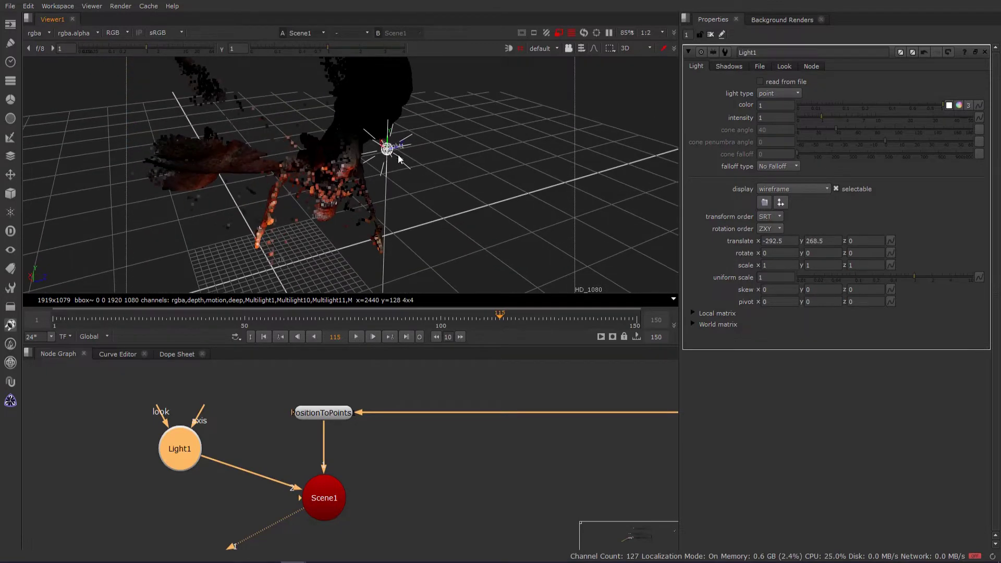
drag(396, 148, 260, 189)
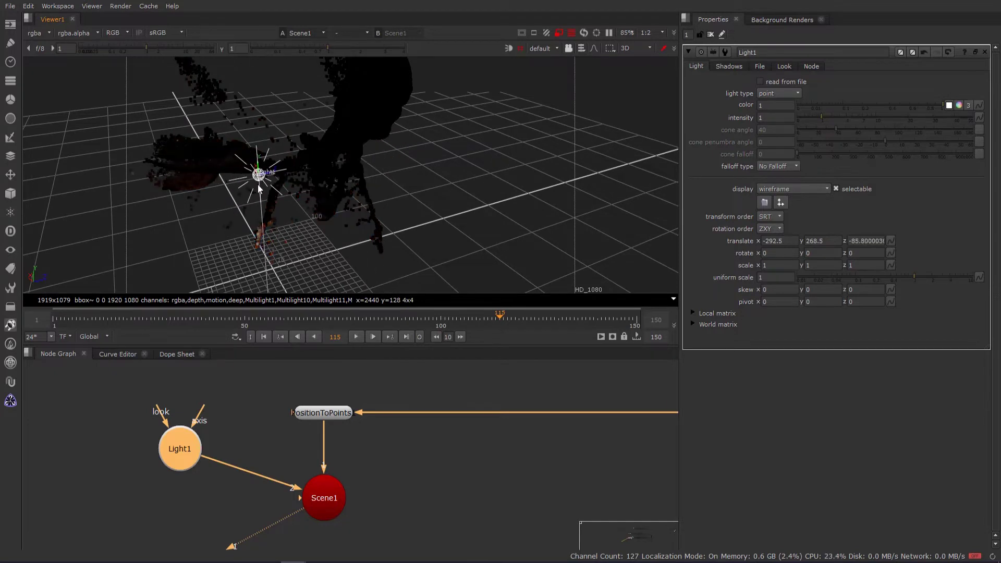
alt+right_drag(259, 182, 249, 200)
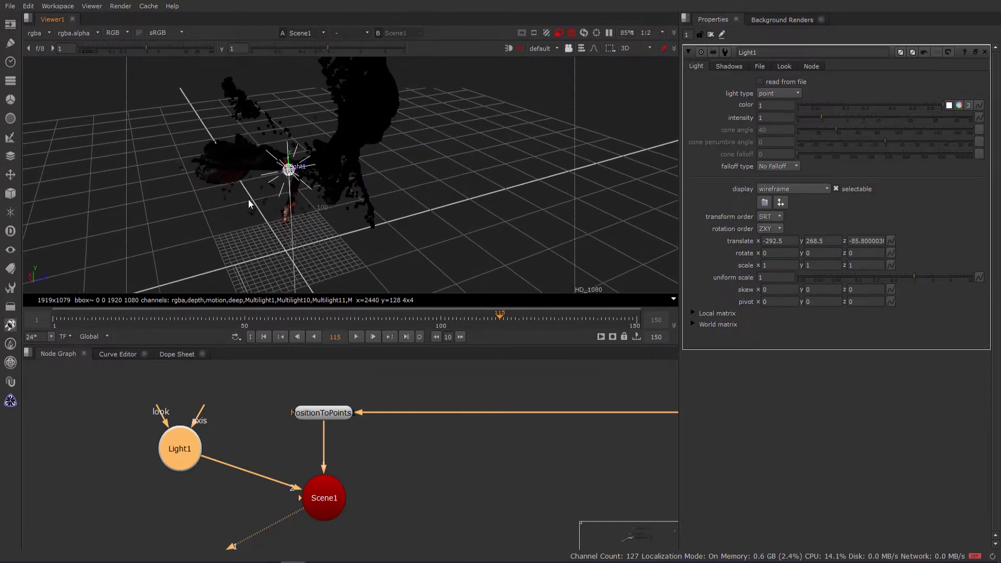
- Change Light1 to a spot light and set its Y rotation to 180
click(771, 92)
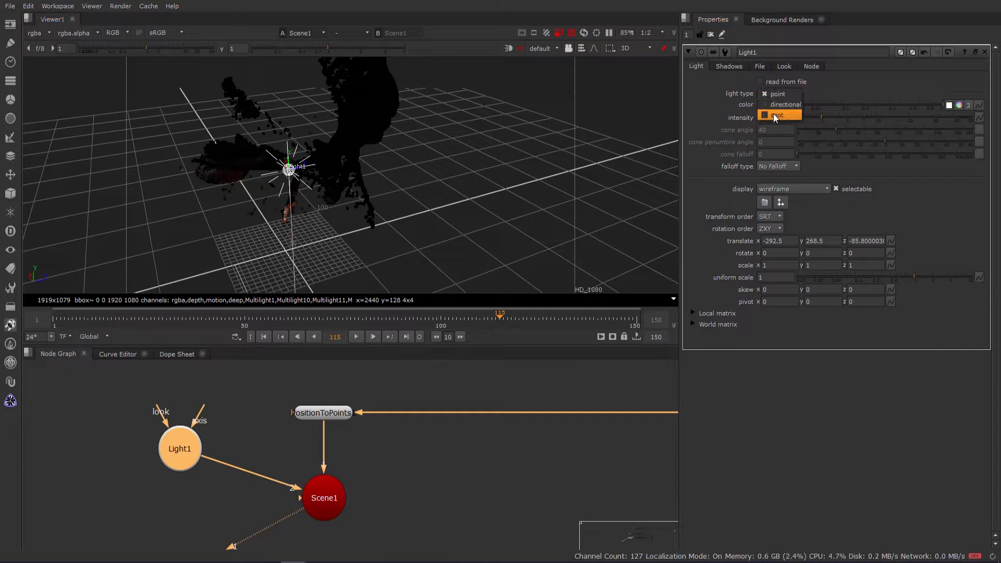
click(774, 112)
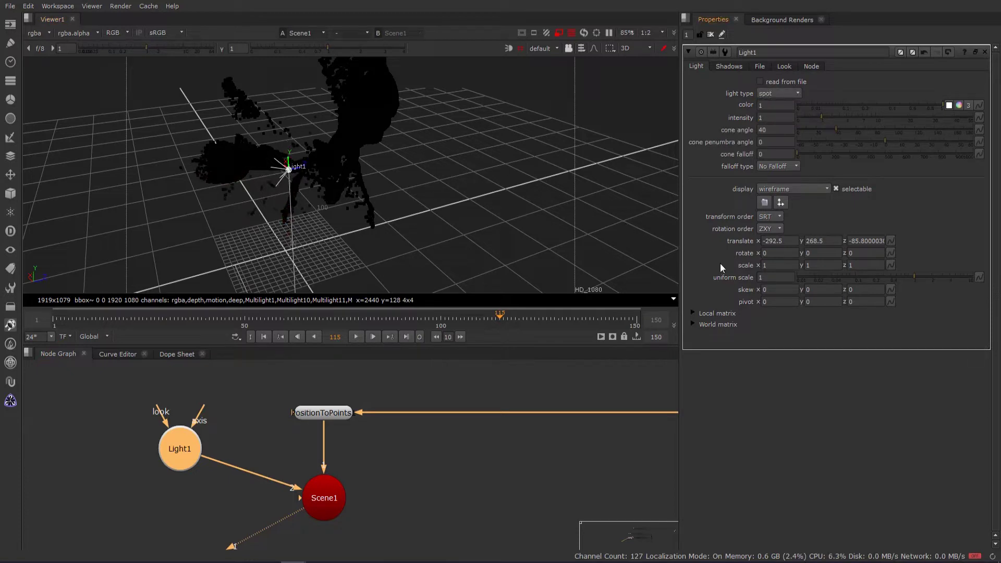
click(819, 252)
text(180)
key(Return)
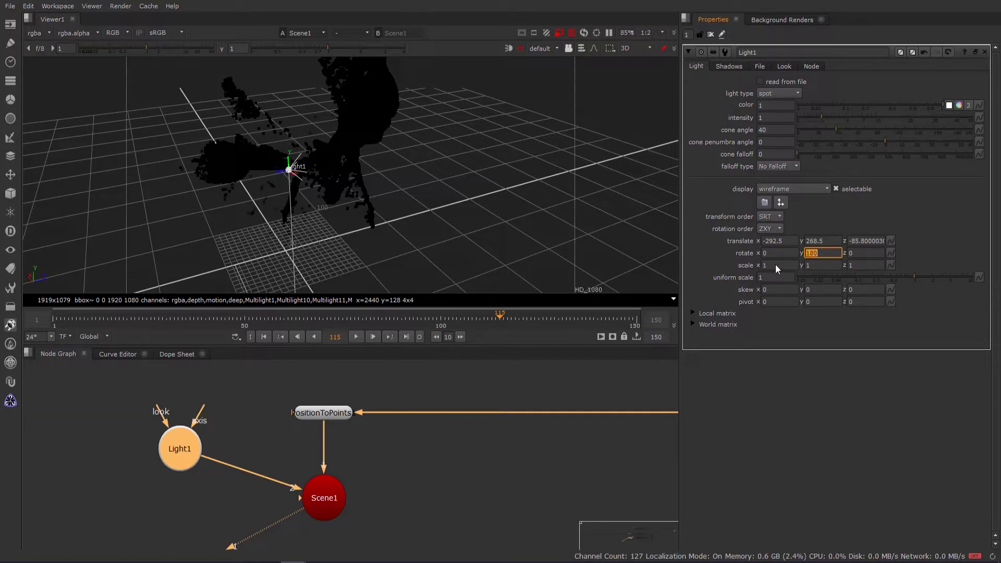
- Move Light1 in the 3D view up to y 322.5 and back to about z -137.5
ctrl+drag(273, 198, 301, 167)
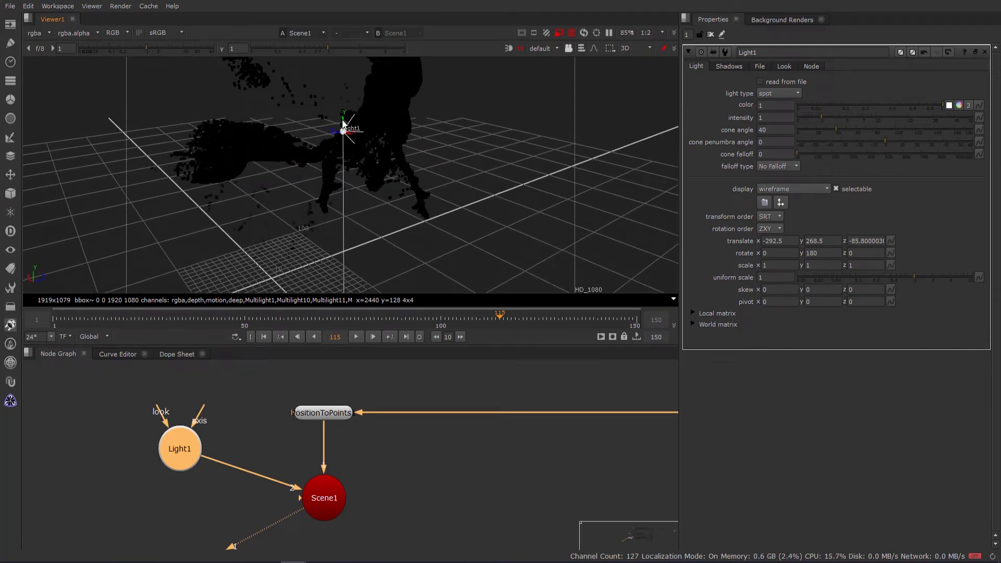
drag(344, 124, 342, 51)
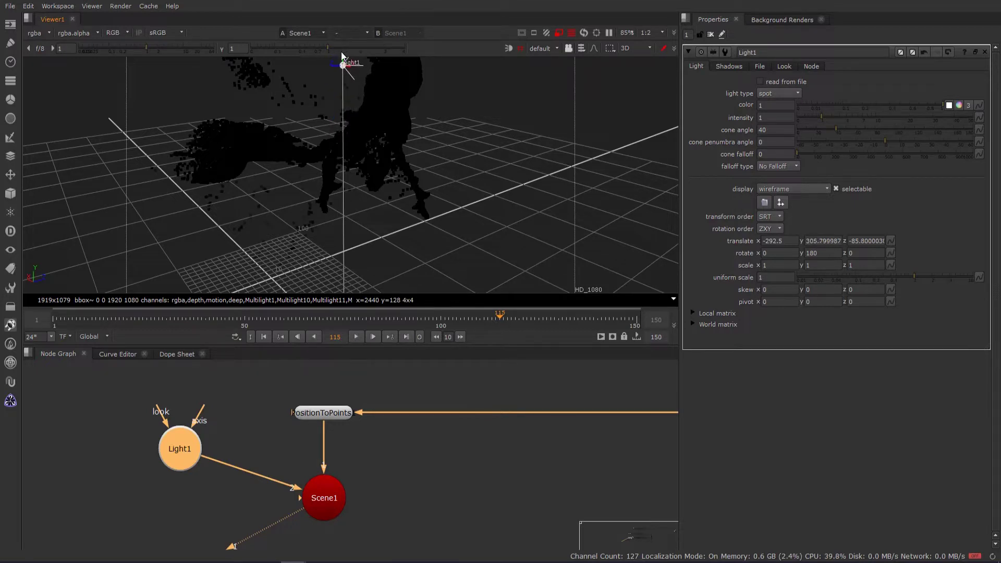
ctrl+drag(360, 99, 383, 91)
scroll(355, 139, down, 4)
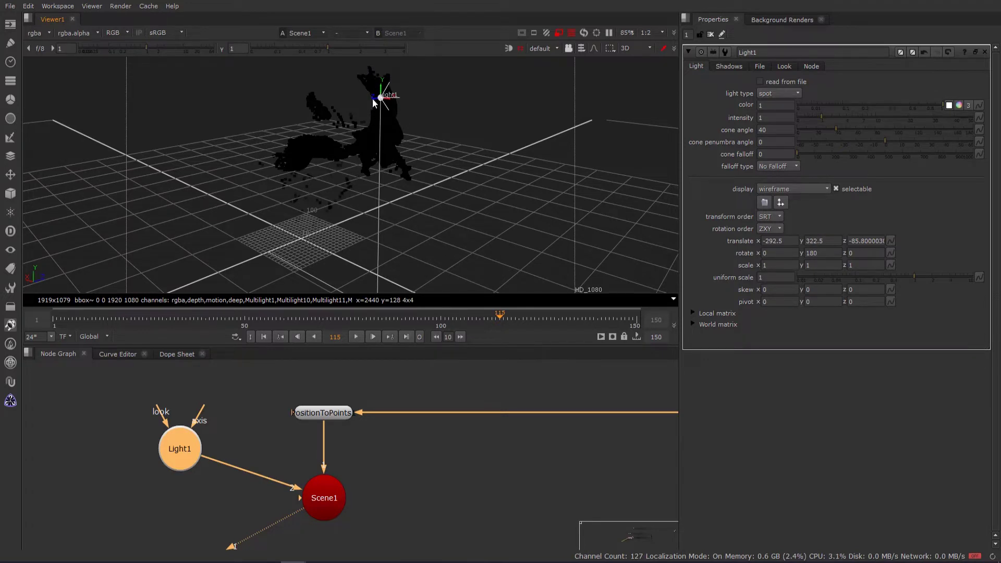
drag(373, 99, 323, 115)
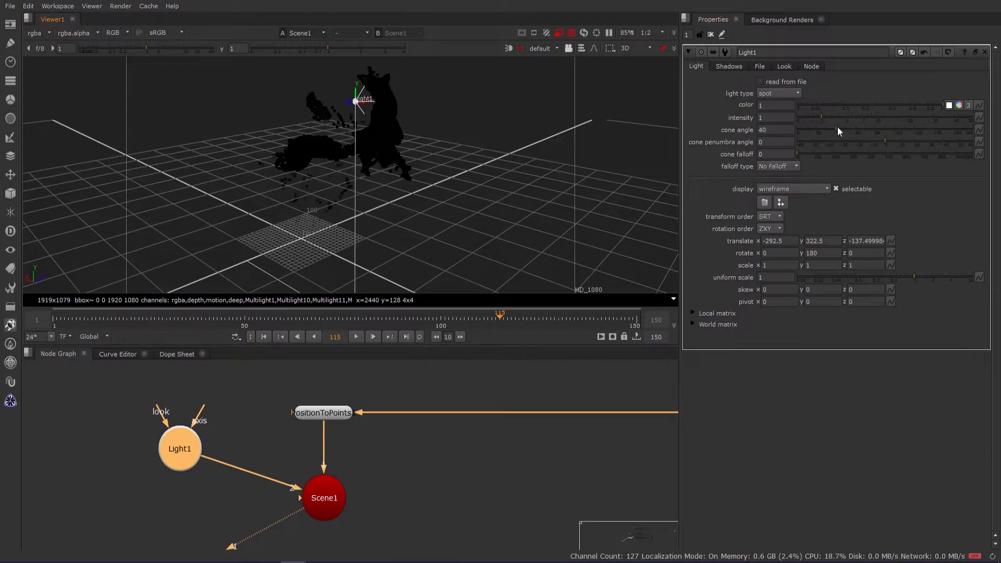
- Widen Light1's cone angle to 170 and raise its intensity to 9
drag(838, 127, 871, 130)
ctrl+drag(603, 144, 581, 130)
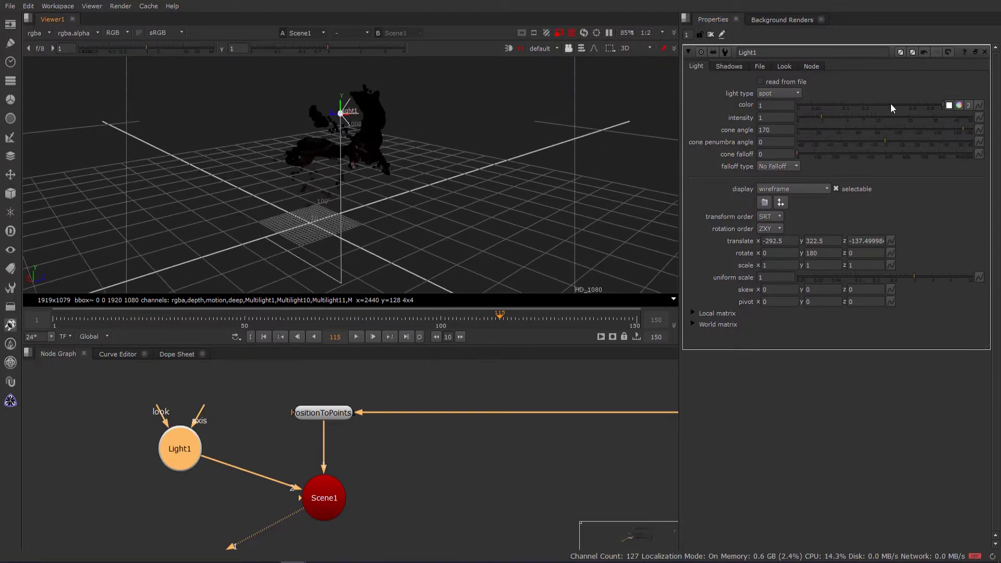
drag(821, 118, 875, 117)
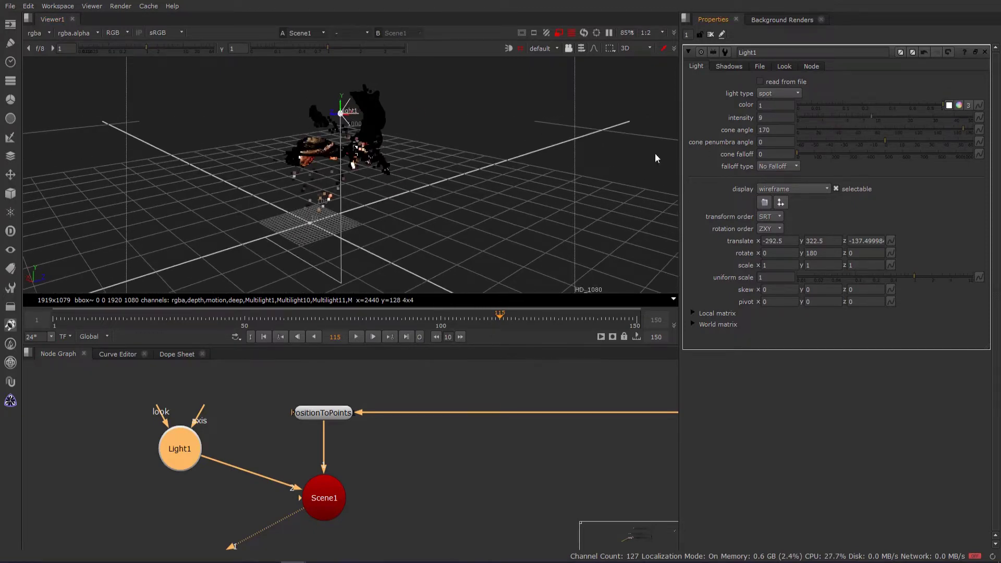
ctrl+drag(656, 158, 394, 145)
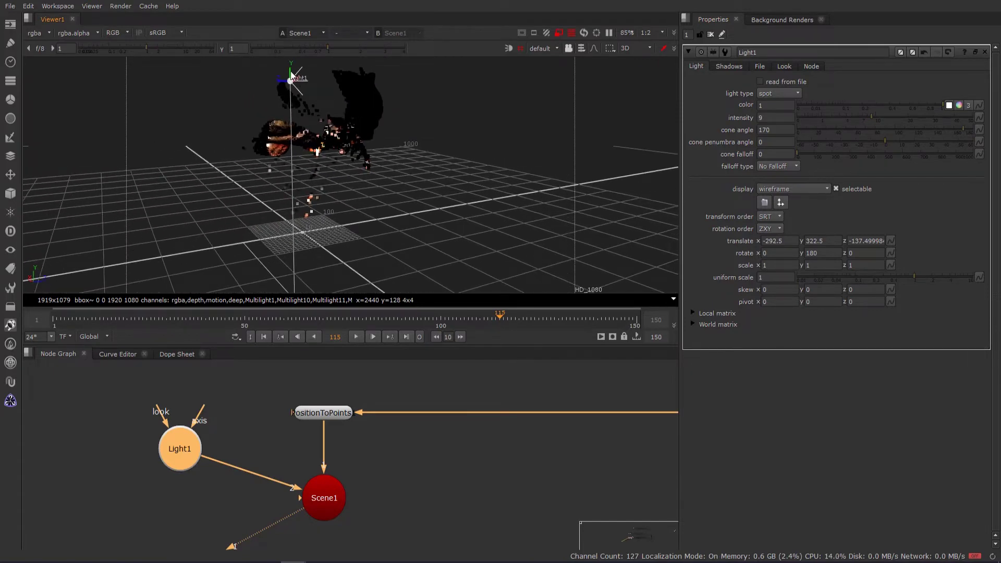
- Move Light1 to about x -421.5, y 360 in the 3D view and set its cone angle to 130
drag(290, 76, 285, 29)
ctrl+drag(314, 117, 352, 150)
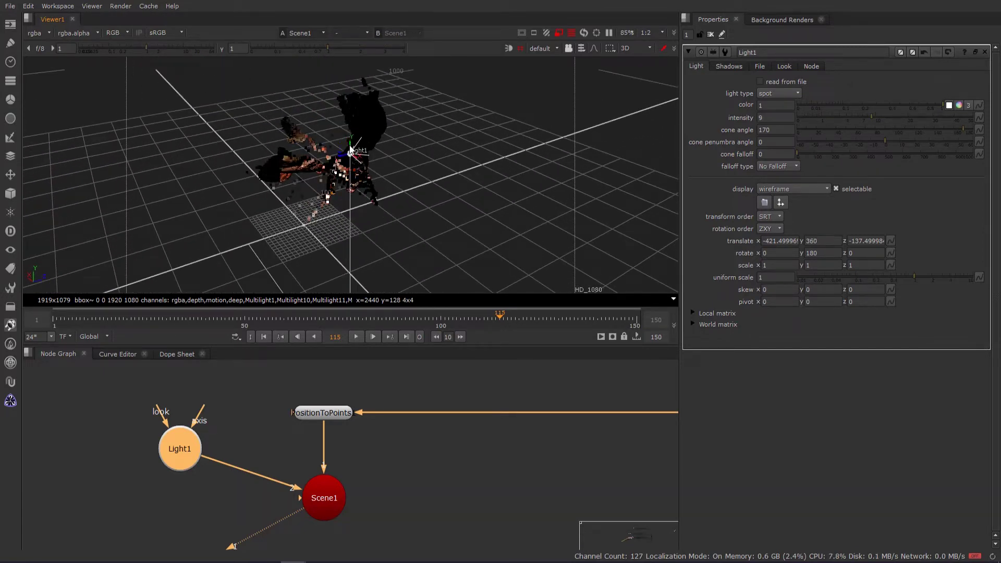
click(764, 130)
text(1)
key(Return)
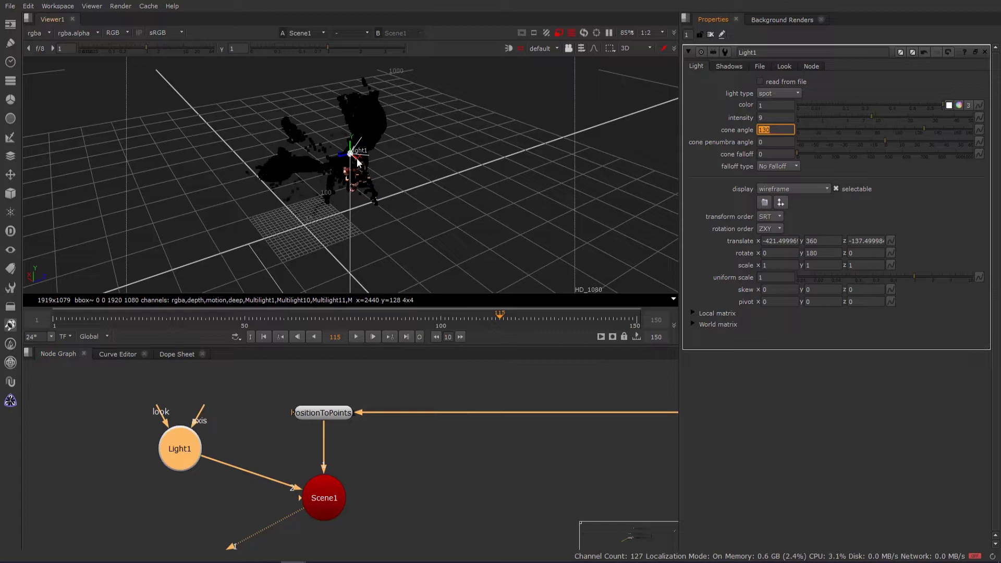
- Shift Light1 along the X axis to about -303, over the creature point cloud
drag(358, 160, 426, 154)
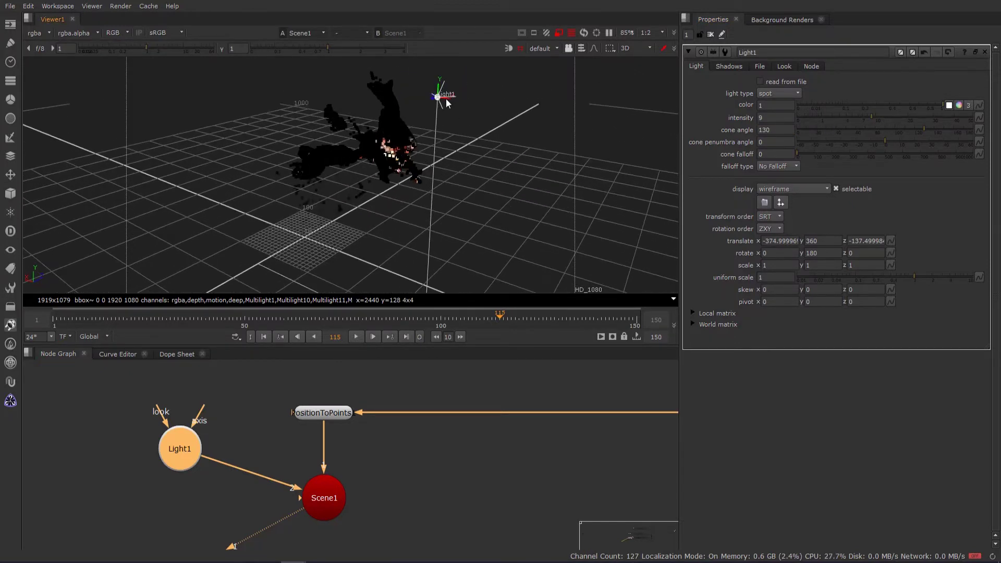
drag(447, 102, 379, 98)
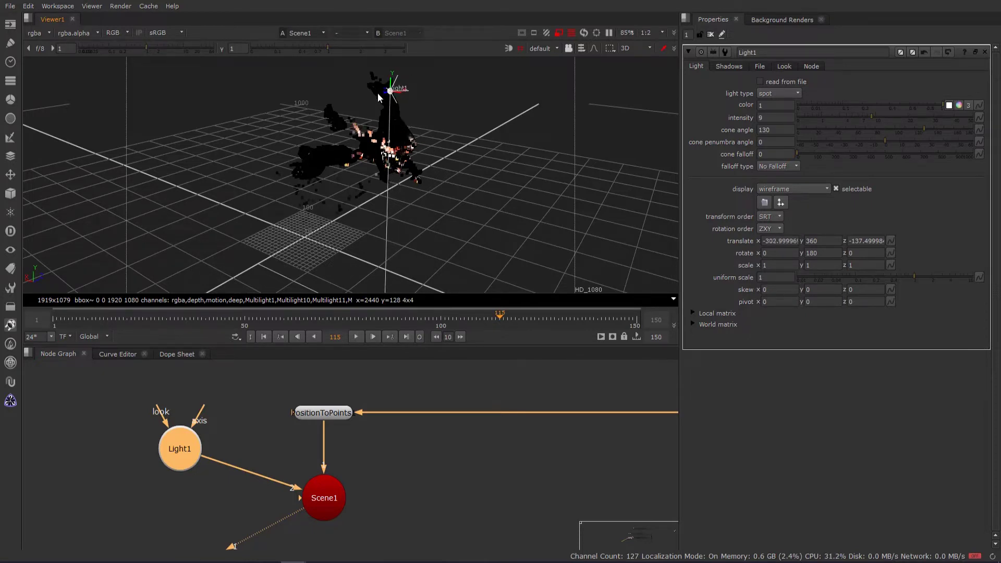
mouse_move(378, 144)
ctrl+mouse_down()
mouse_move(303, 136)
mouse_move(371, 151)
ctrl+mouse_up()
- Add a ReLight node in the empty graph area beside Scene1
scroll(444, 458, down, 5)
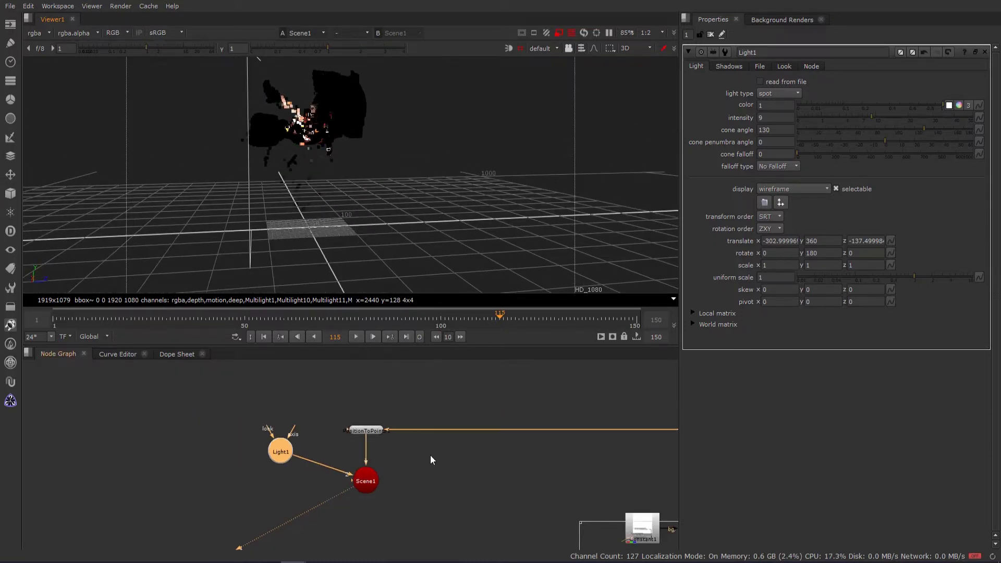
scroll(350, 459, up, 5)
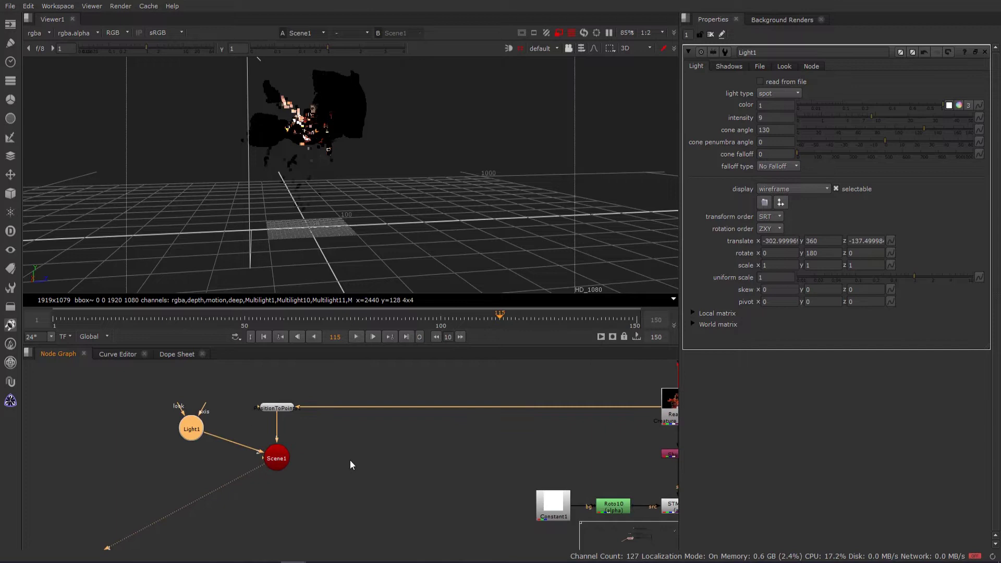
click(350, 461)
key(Tab)
text(reli)
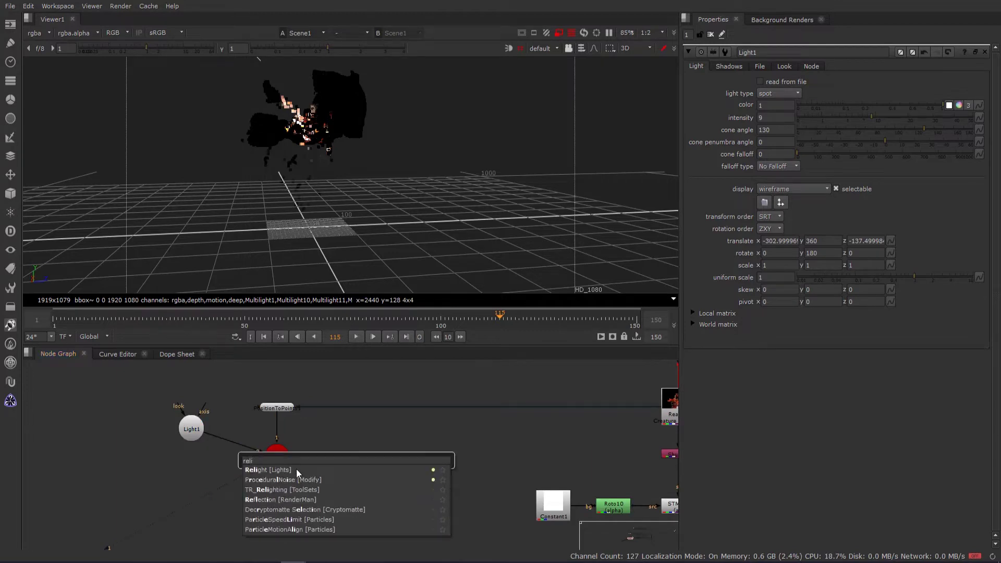
click(296, 468)
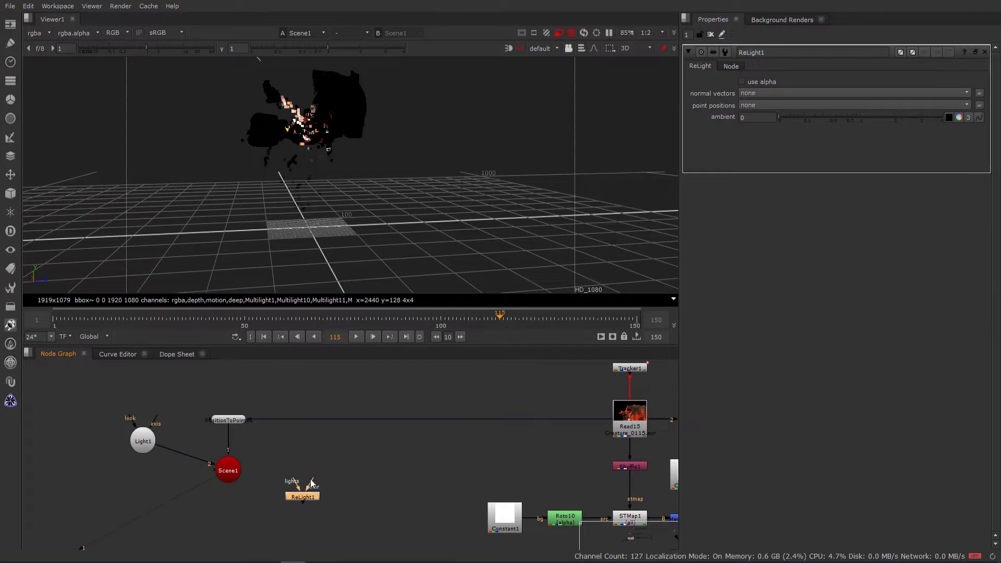
- Connect ReLight1's color input to the Read15 pipe through a dot, and line up the dot, ReLight1 and Light1 neatly
drag(311, 484, 394, 429)
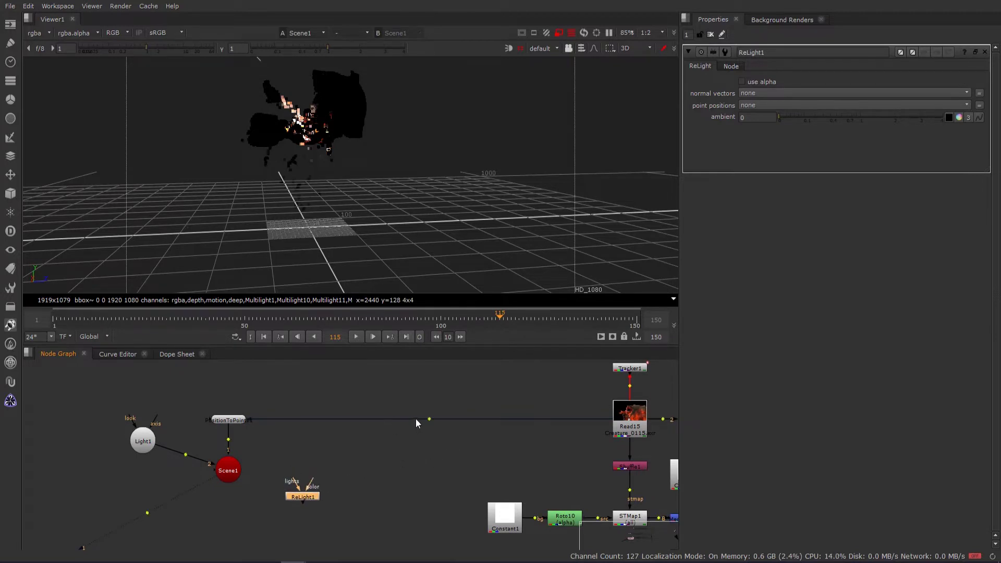
drag(430, 421, 311, 422)
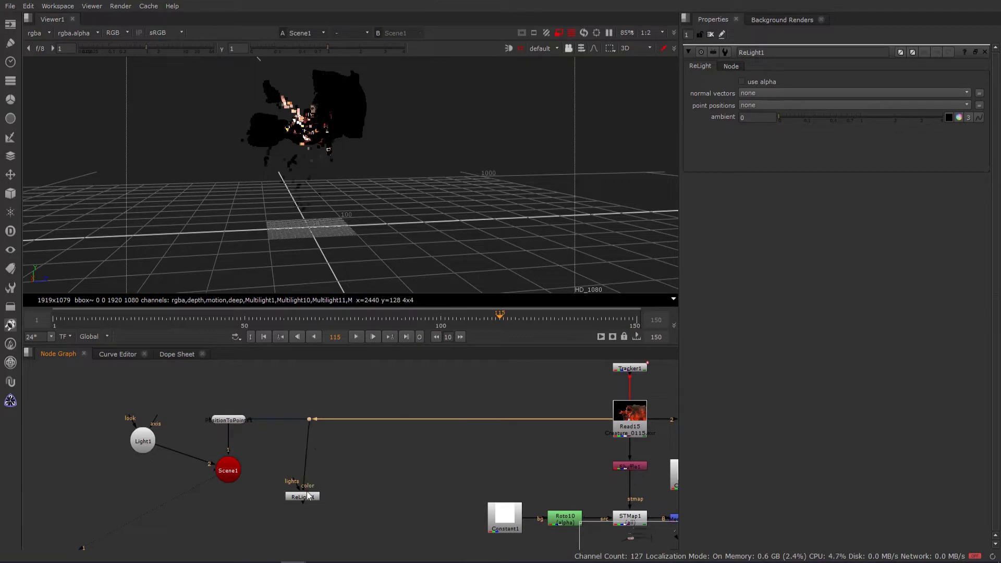
drag(308, 493, 312, 499)
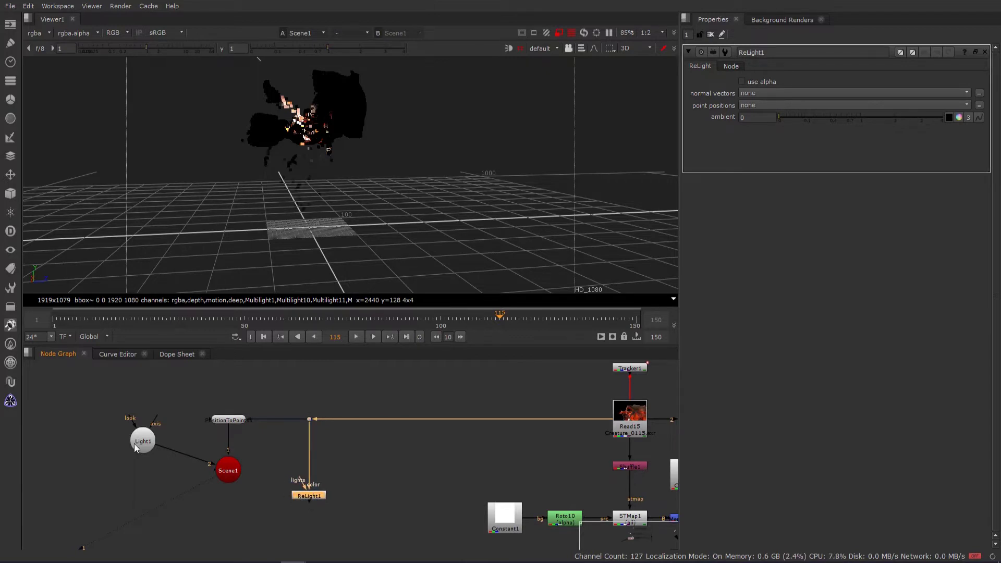
drag(134, 443, 134, 472)
- Display ReLight1 in the viewer and switch the viewer to 2D
click(302, 495)
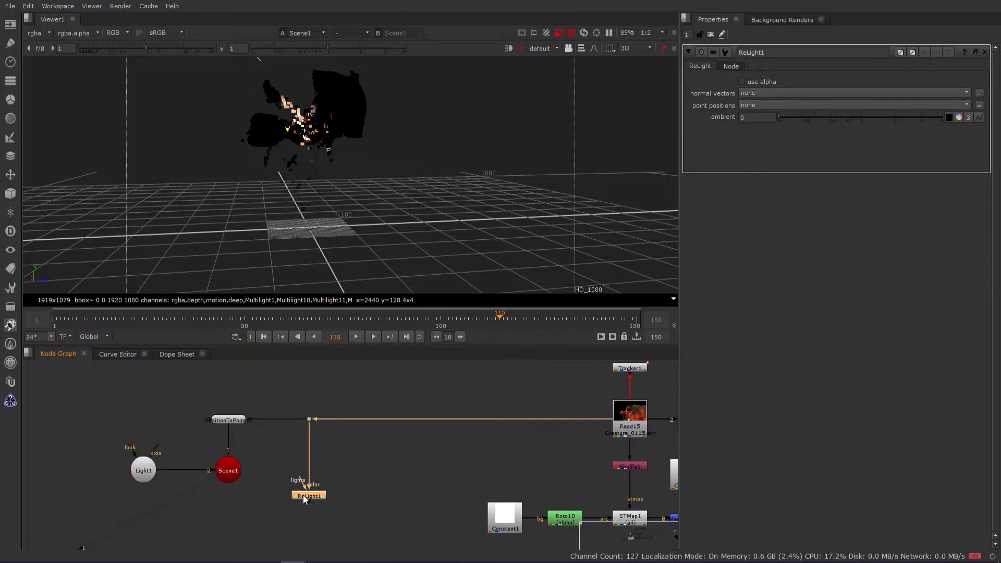
key(1)
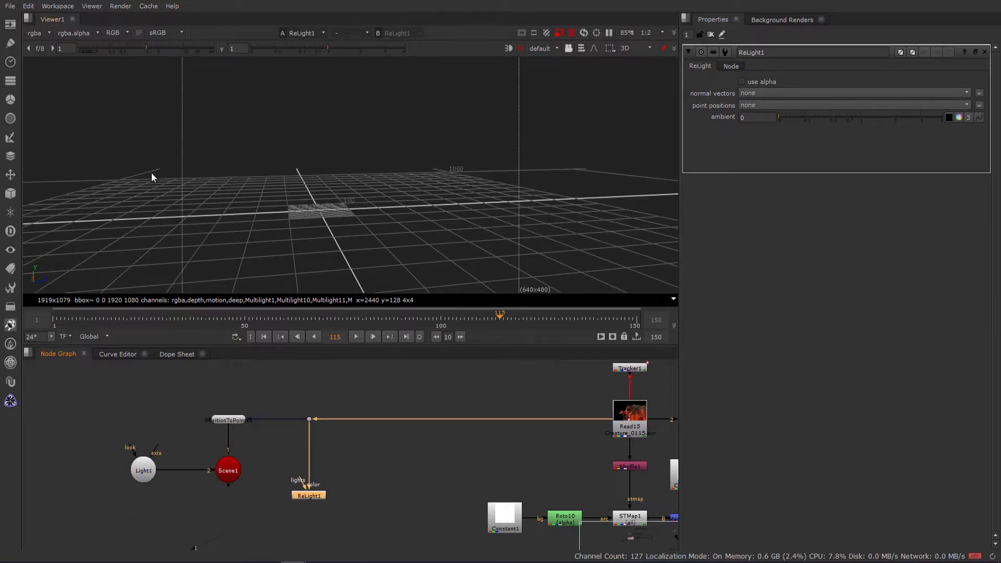
key(Tab)
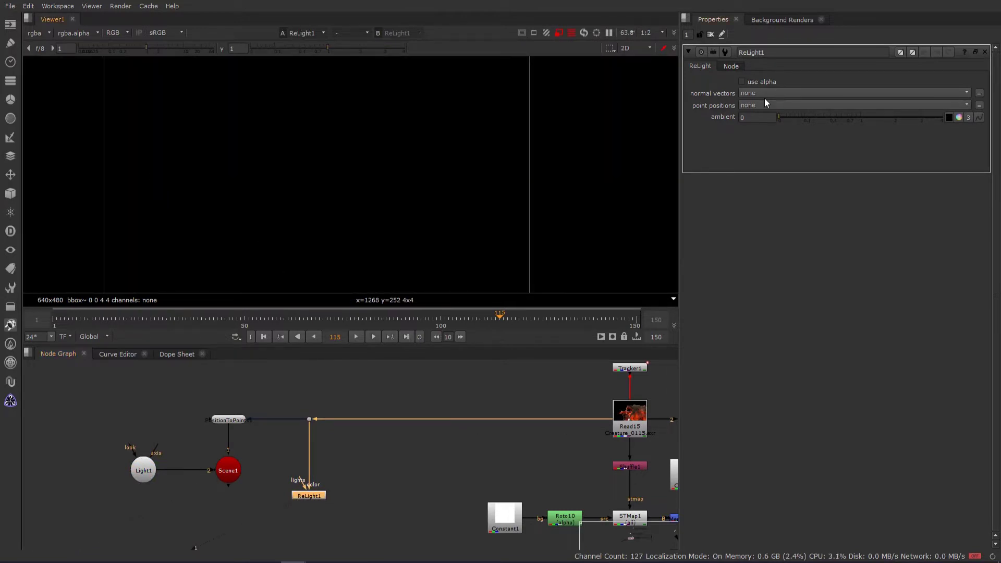
- Set ReLight1's normal vectors to the Normal layer and its point positions to the P layer
click(764, 93)
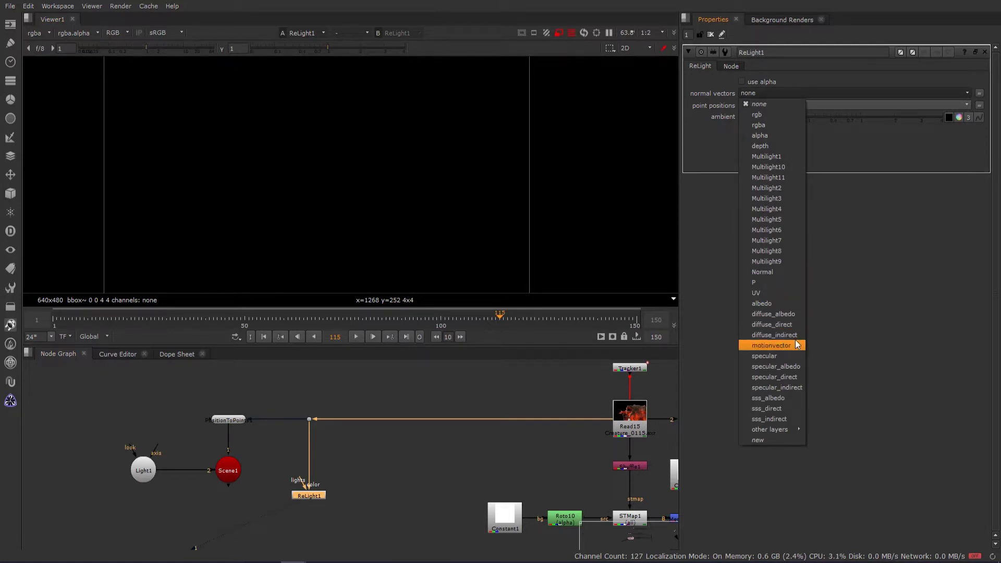
click(775, 272)
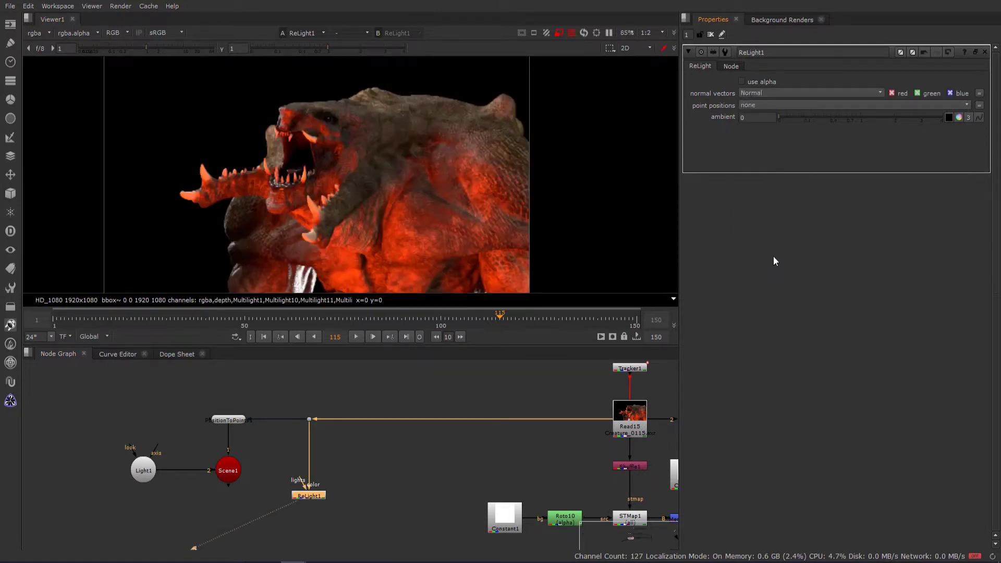
click(747, 104)
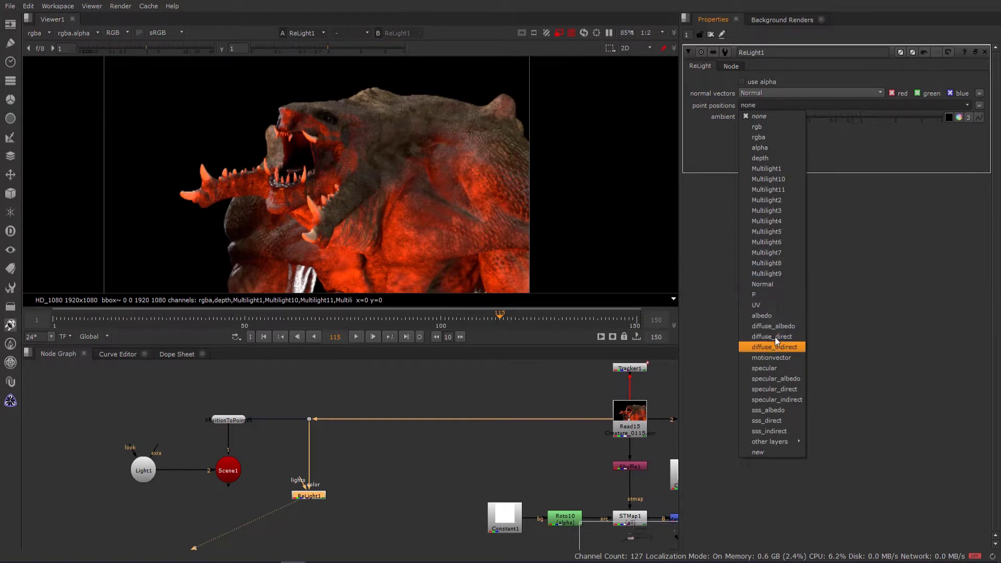
click(774, 294)
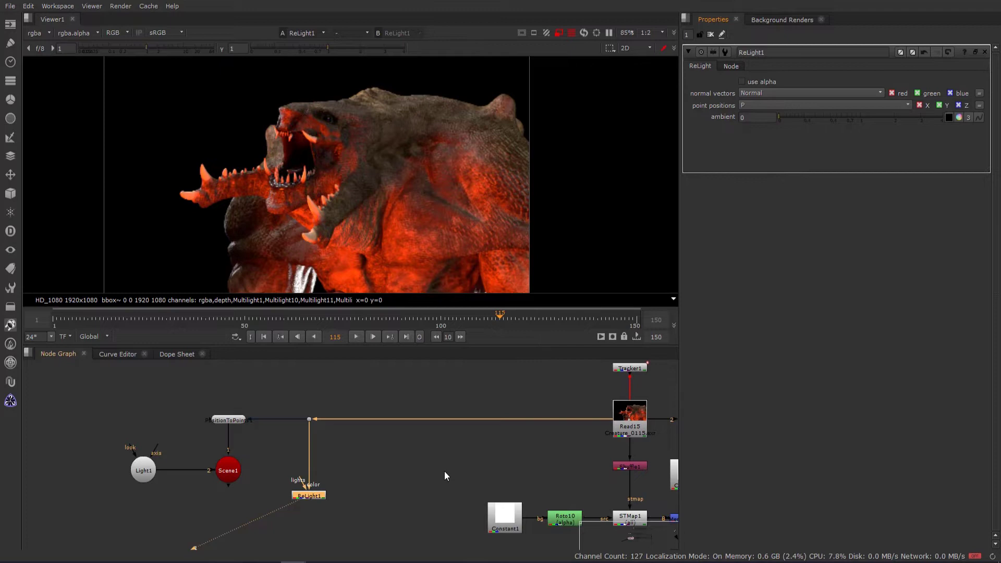
- Connect ReLight1's lights input to Light1 and check the result's alpha channel in the viewer
middle_drag(445, 472, 465, 453)
mouse_move(321, 465)
mouse_down()
mouse_move(284, 484)
mouse_move(158, 458)
mouse_move(167, 486)
mouse_up()
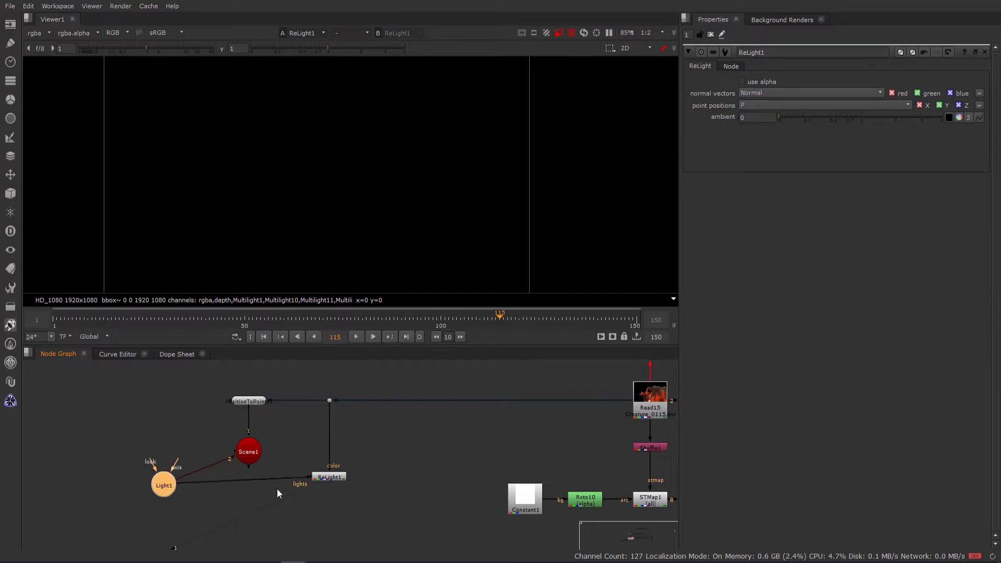
scroll(327, 486, up, 3)
key(a)
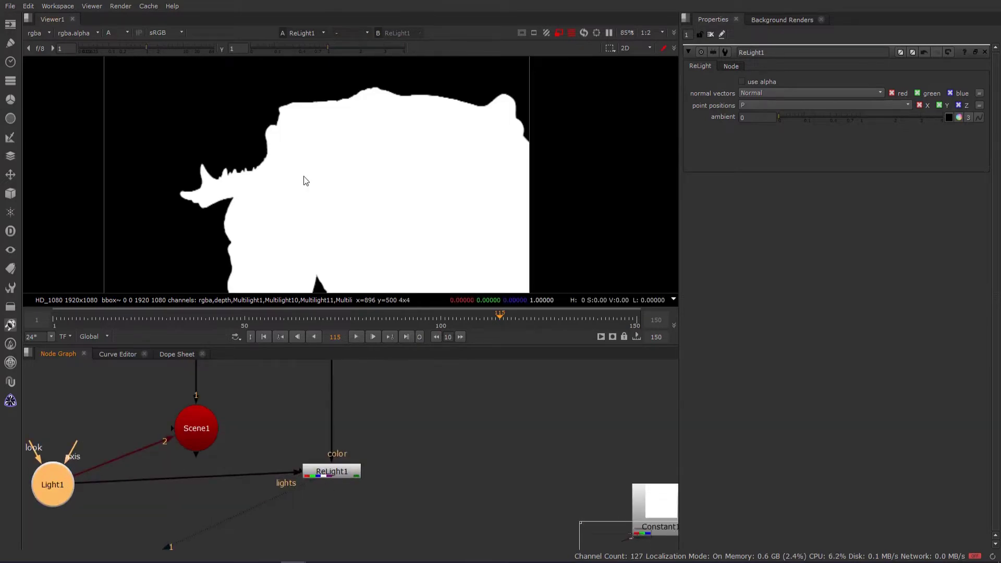
key(a)
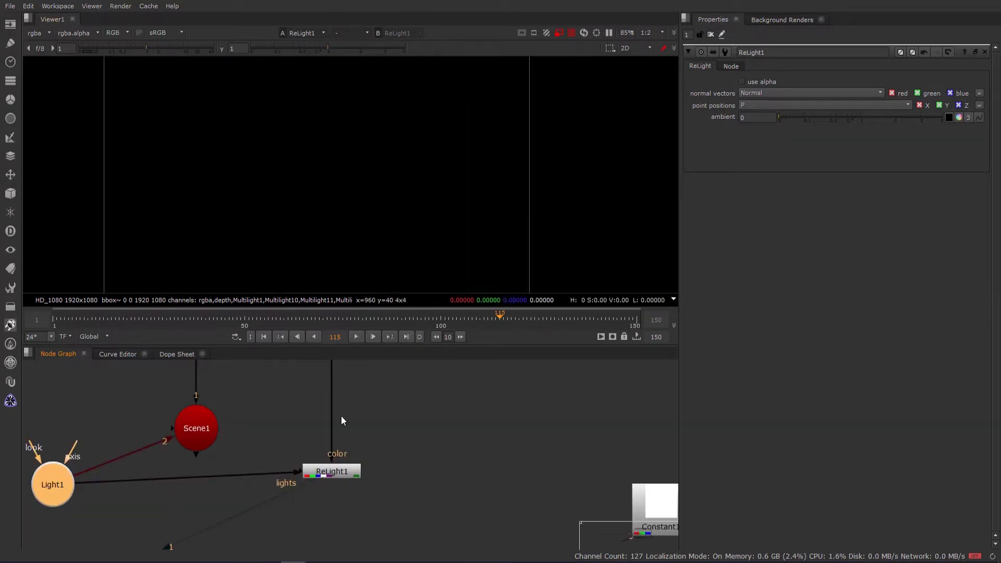
click(344, 475)
click(305, 515)
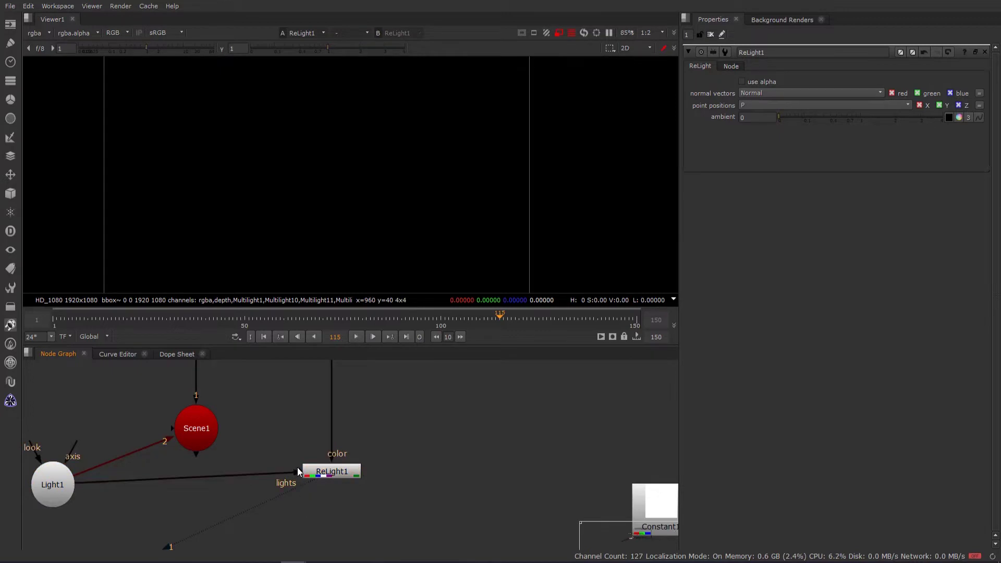
drag(297, 472, 249, 392)
- Add a ReadGeo node below Light1 and load camShot1.ABC from the alembic cache folder into it
middle_drag(242, 468, 268, 417)
scroll(268, 417, down, 2)
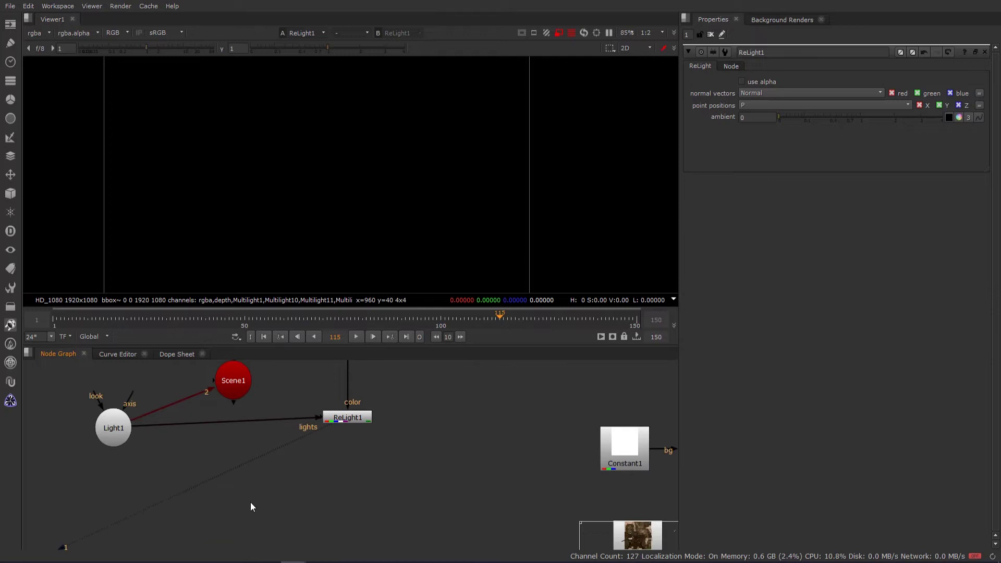
key(Tab)
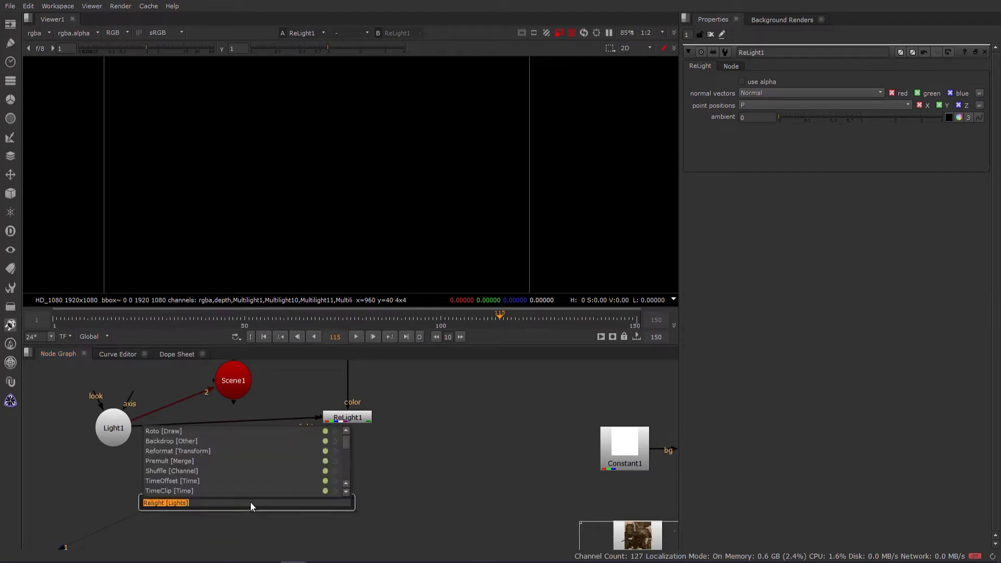
text(read)
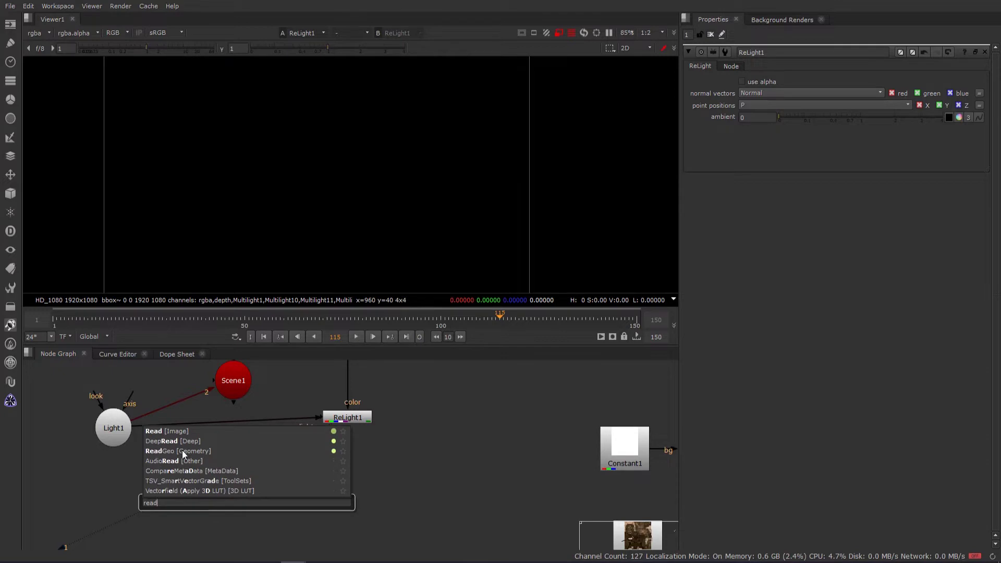
click(182, 452)
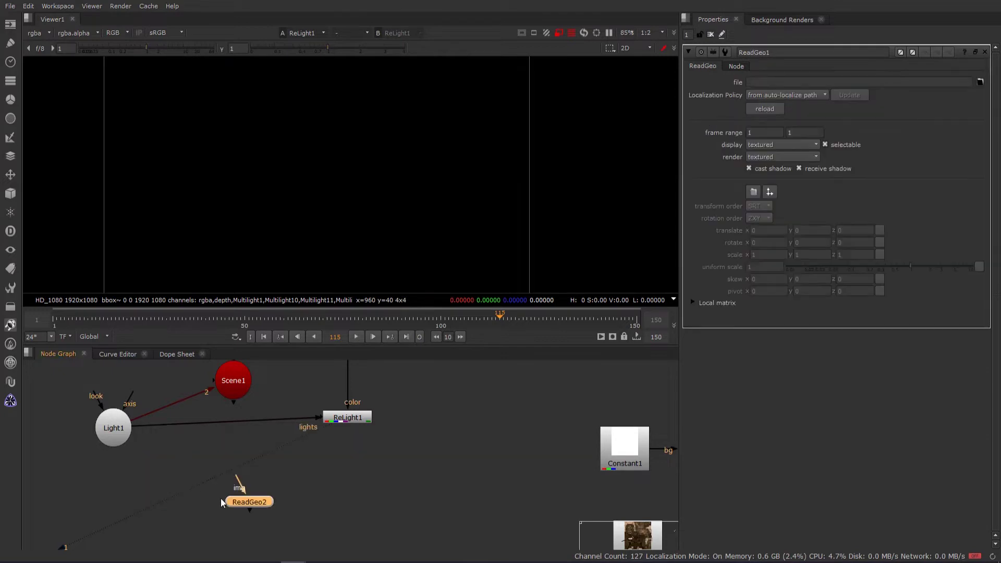
drag(232, 505, 228, 505)
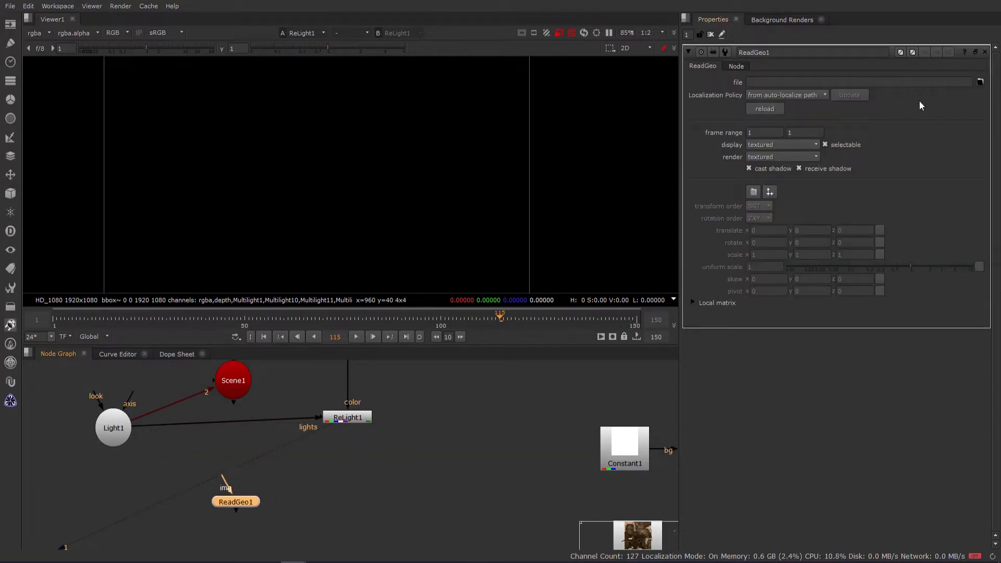
click(980, 83)
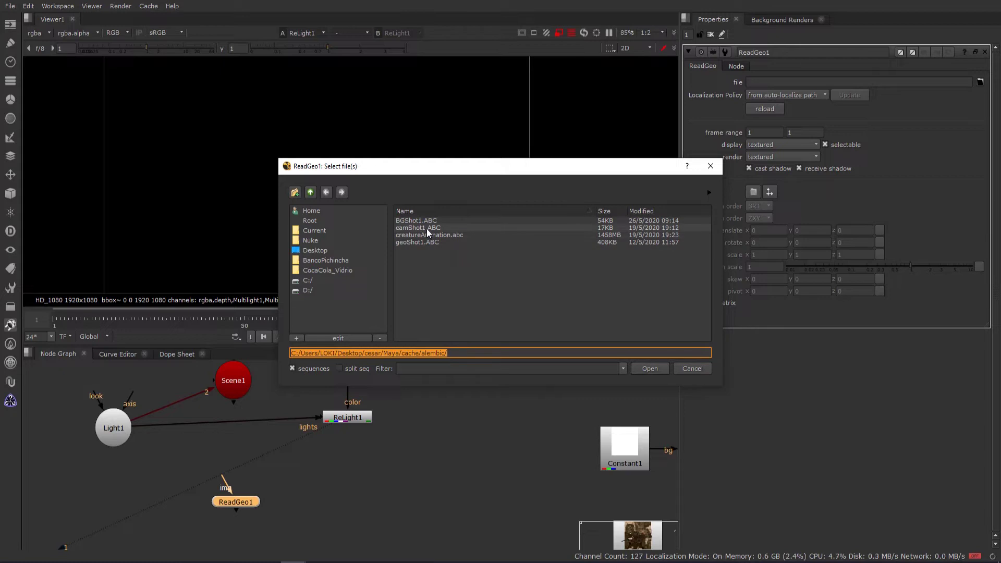
click(427, 229)
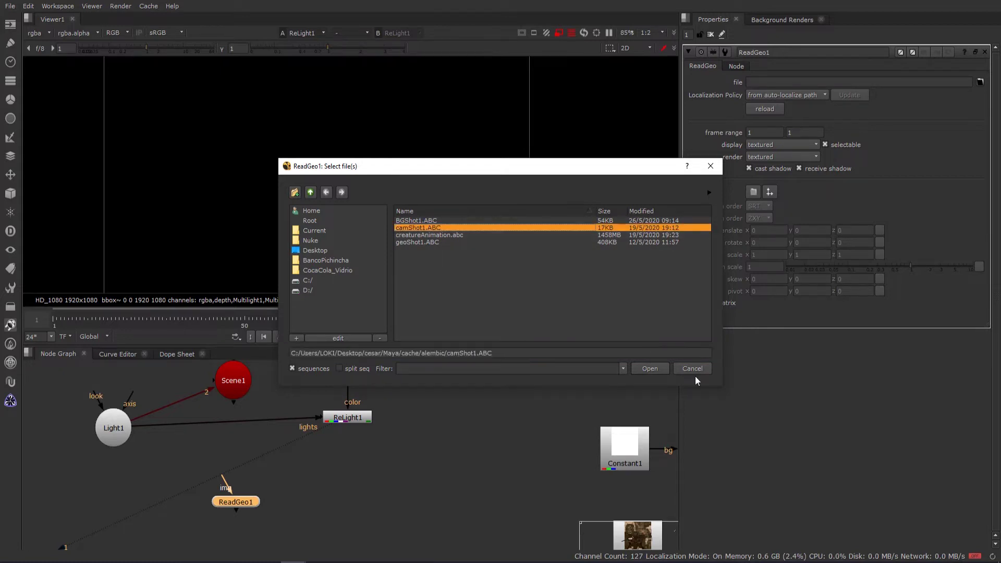
click(650, 369)
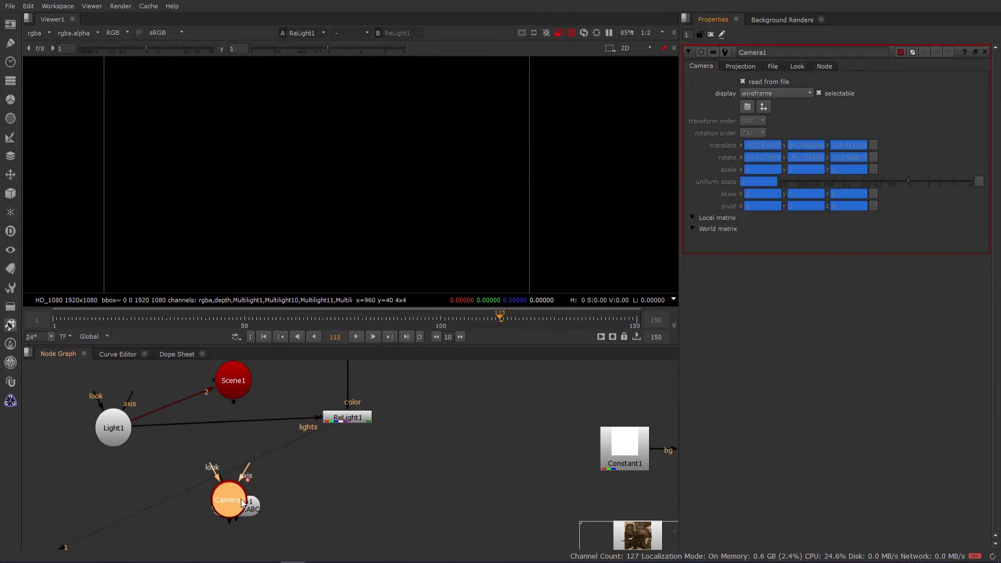
- Delete the leftover ReadGeo1 node and place Camera1 below ReLight1
scroll(242, 502, down, 2)
drag(243, 502, 92, 505)
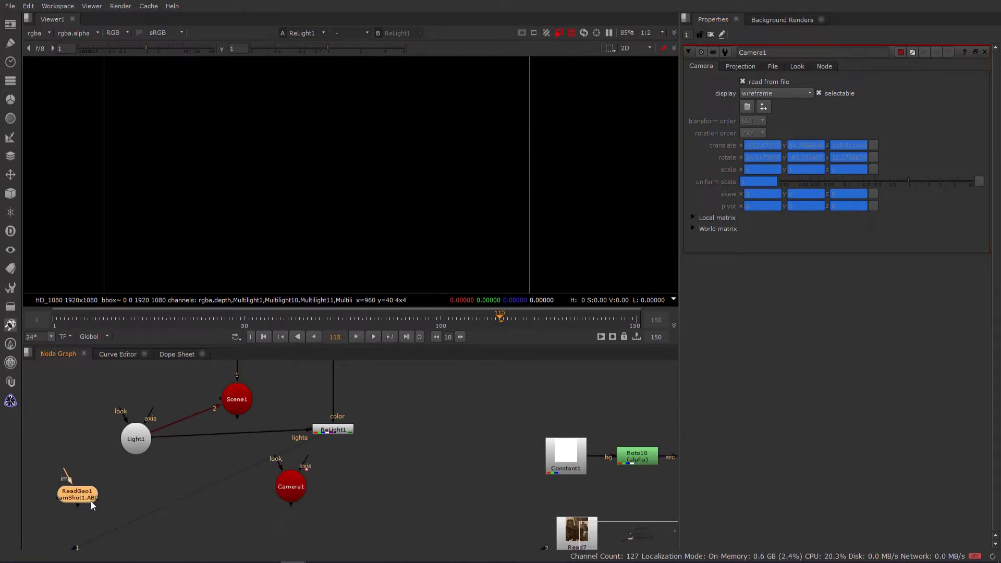
key(Delete)
drag(301, 495, 262, 509)
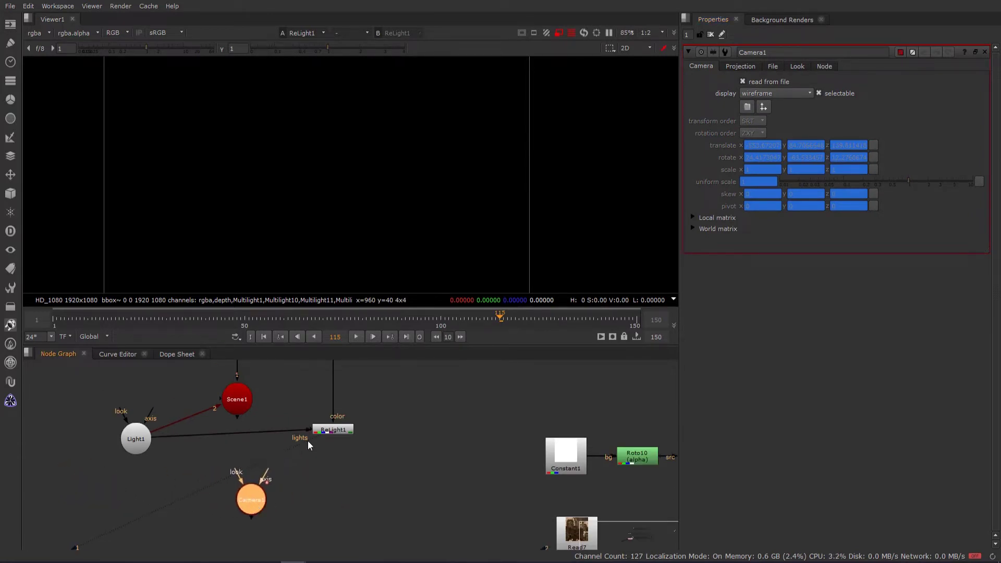
- Connect ReLight1's cam input to Camera1 and open ReLight1's properties
scroll(309, 445, up, 3)
drag(314, 423, 232, 521)
double_click(367, 423)
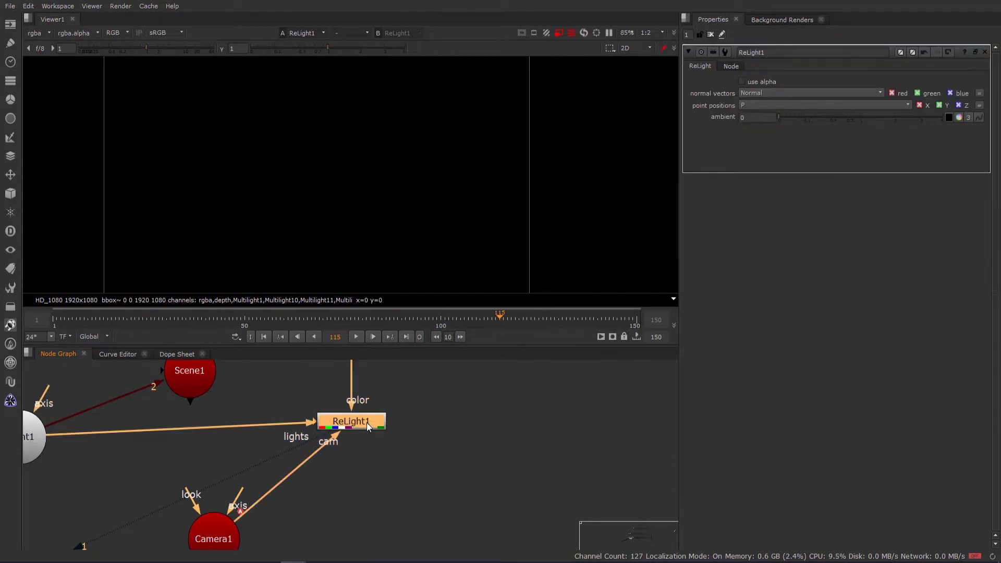
scroll(396, 440, down, 2)
scroll(396, 439, down, 1)
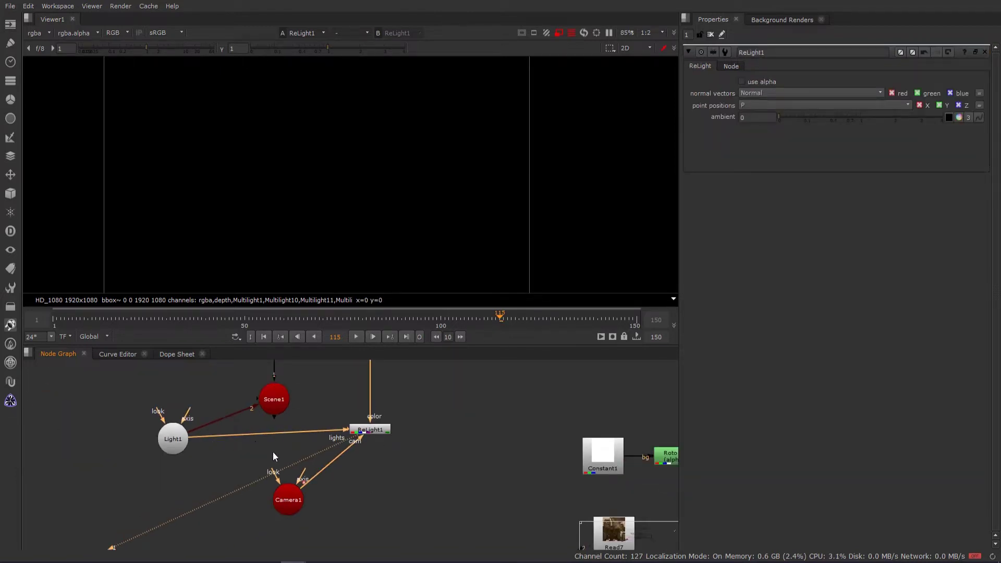
- Add a Phong shader node beside ReLight1 and connect ReLight1's material input to it
middle_drag(274, 452, 242, 477)
scroll(390, 442, up, 1)
click(373, 455)
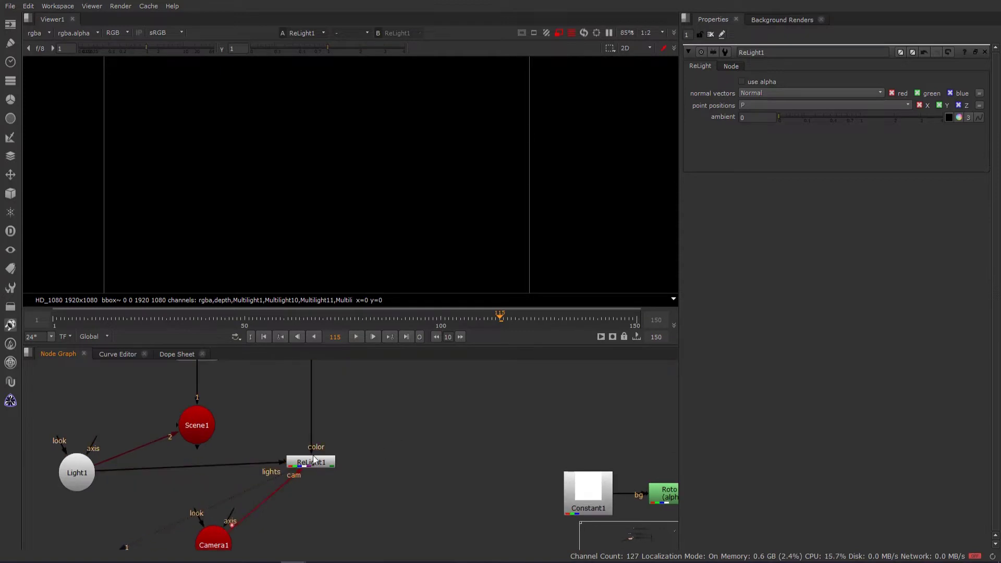
scroll(284, 460, up, 2)
drag(308, 452, 244, 413)
scroll(433, 426, down, 2)
key(Tab)
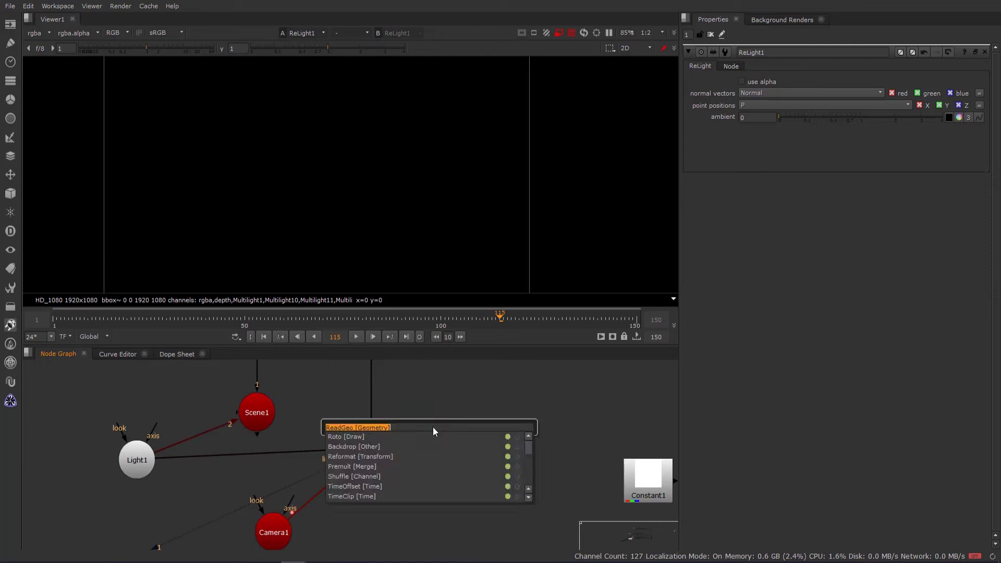
text(p)
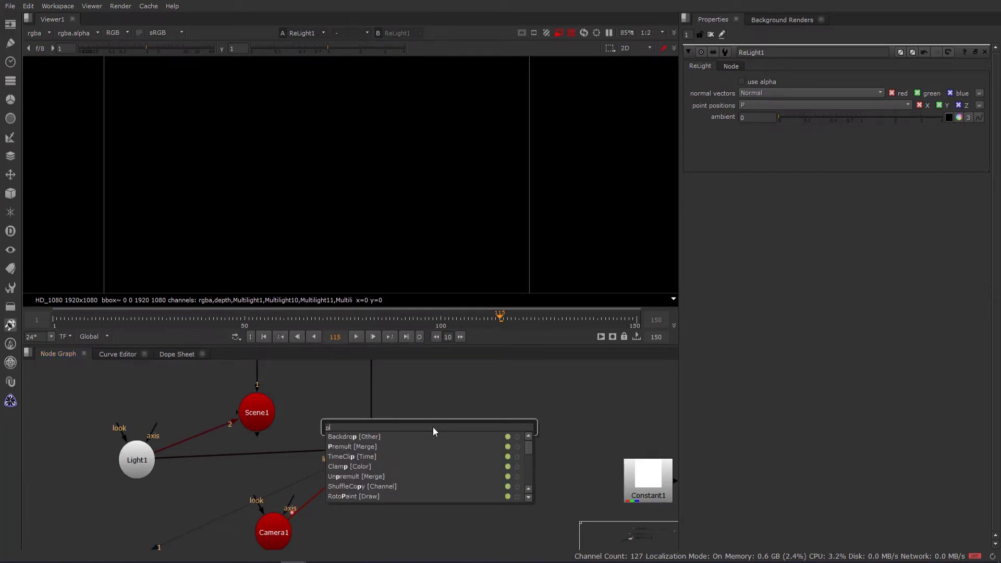
text(ho)
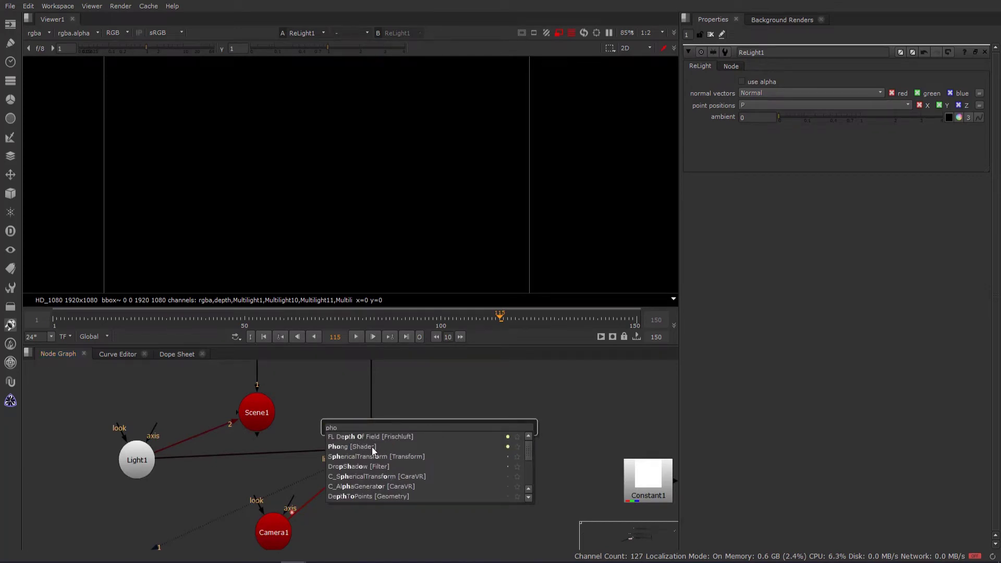
click(372, 447)
drag(343, 447, 434, 421)
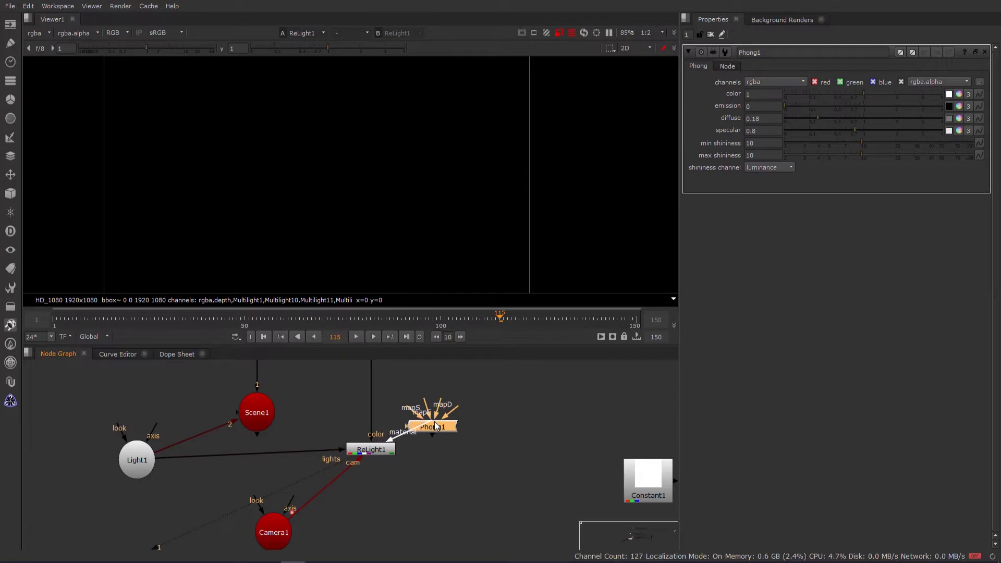
click(380, 453)
- Set Light1's intensity to 31 and its cone penumbra angle to 4.5, and inspect the relit creature
double_click(141, 461)
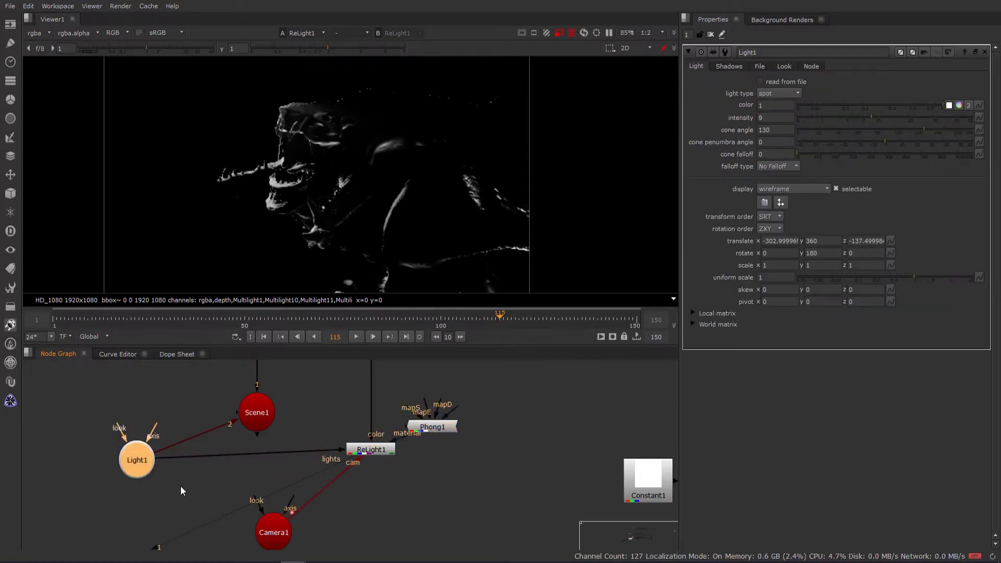
drag(873, 118, 935, 116)
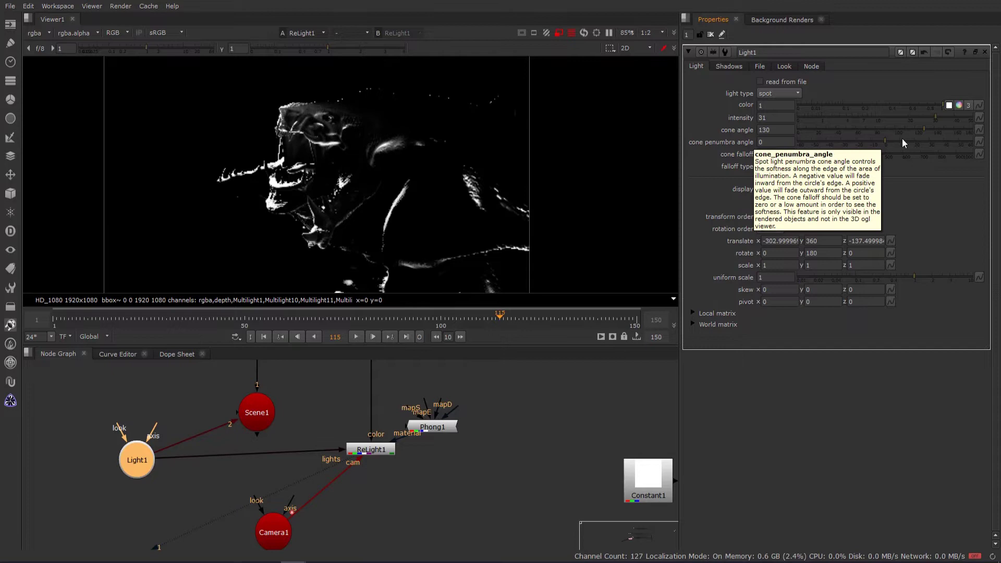
mouse_move(888, 143)
mouse_down()
mouse_move(907, 139)
mouse_move(868, 145)
mouse_move(891, 146)
mouse_up()
click(895, 145)
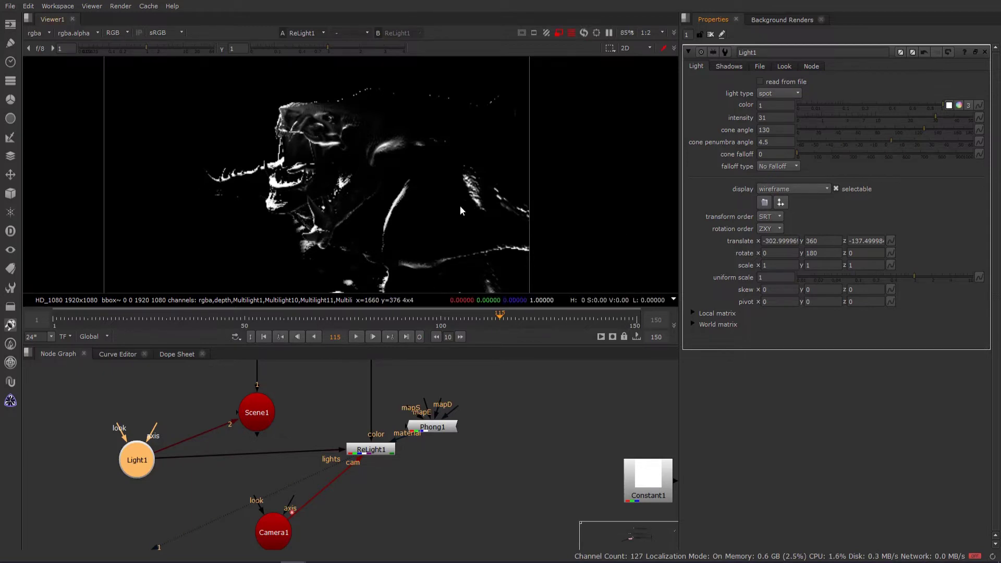
scroll(457, 201, down, 2)
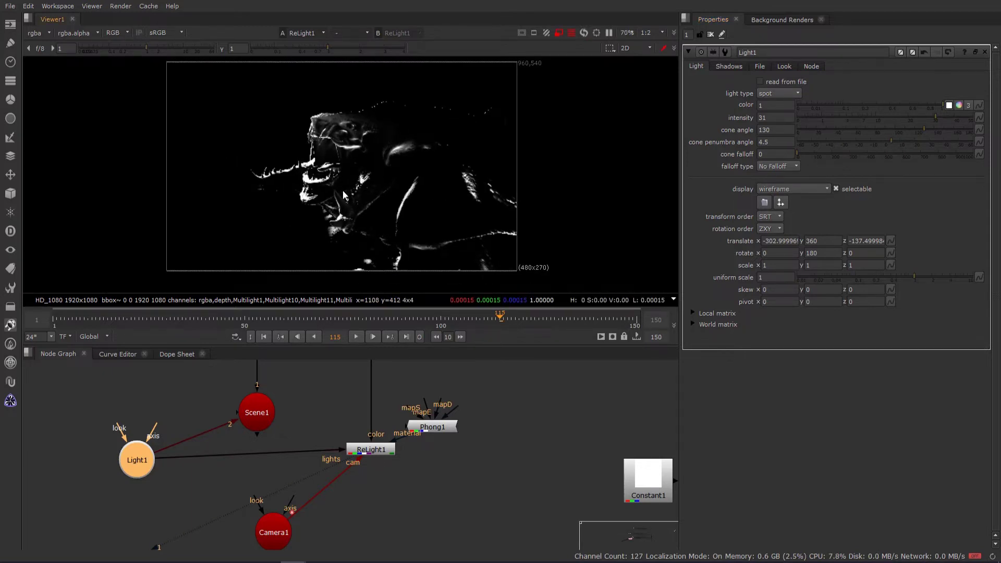
scroll(355, 190, up, 2)
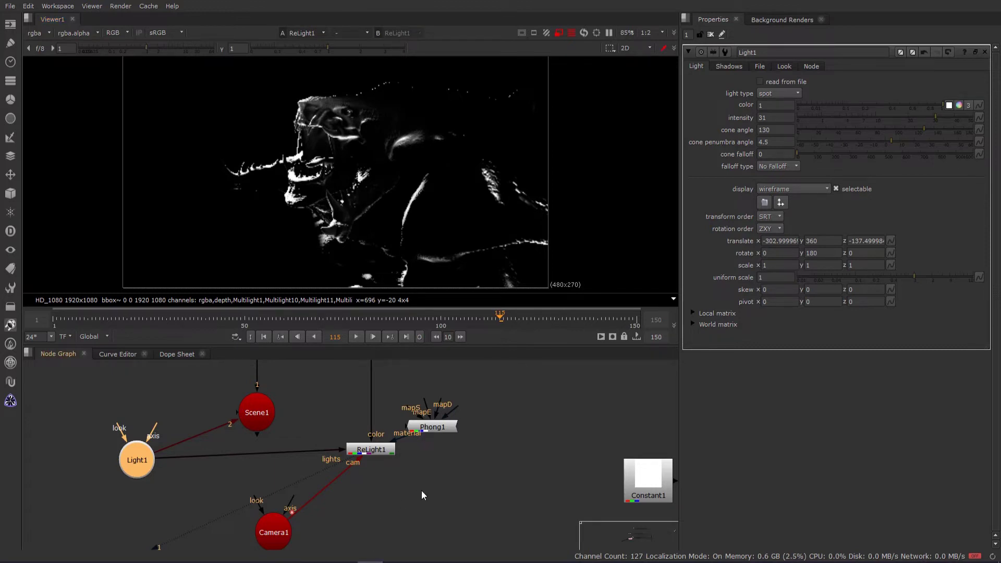
- Display Scene1 in the 3D viewer and move Light1 along X to a translate X of -348
scroll(422, 491, down, 1)
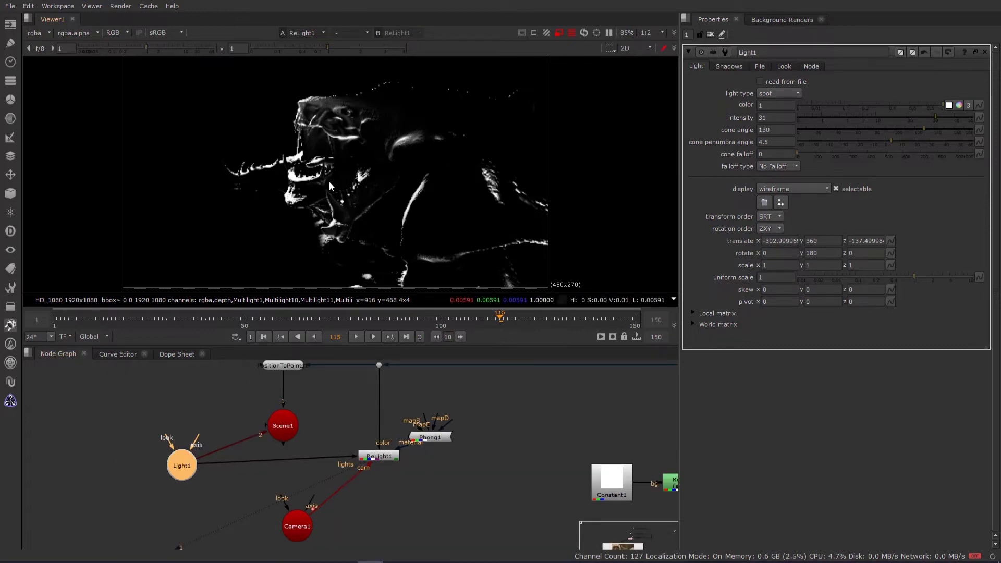
middle_drag(342, 422, 334, 447)
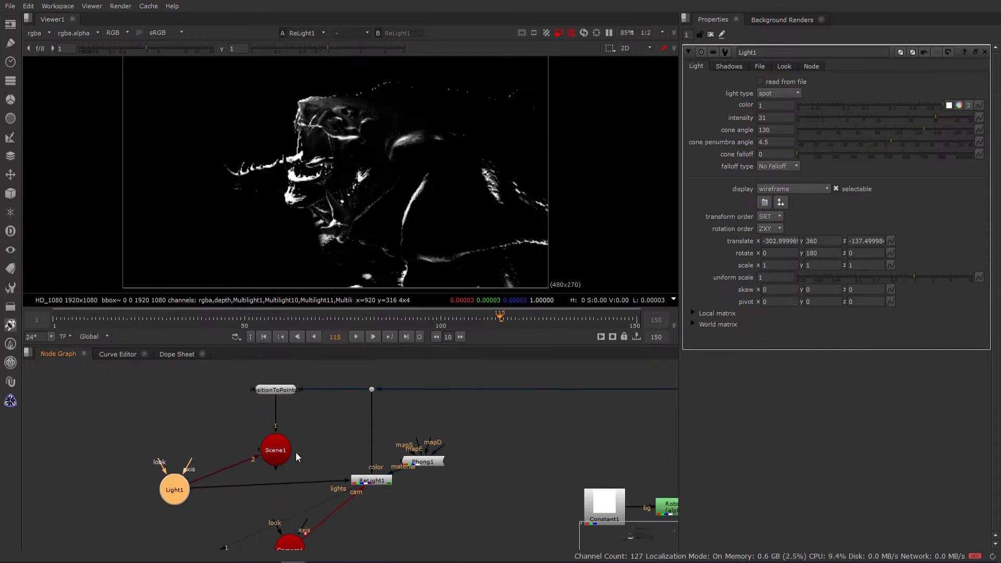
click(285, 458)
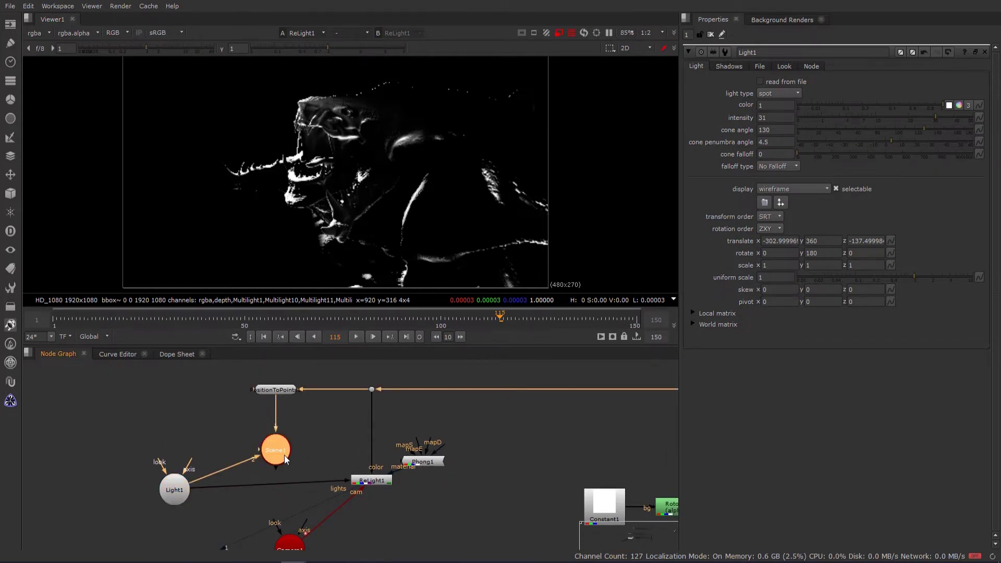
key(1)
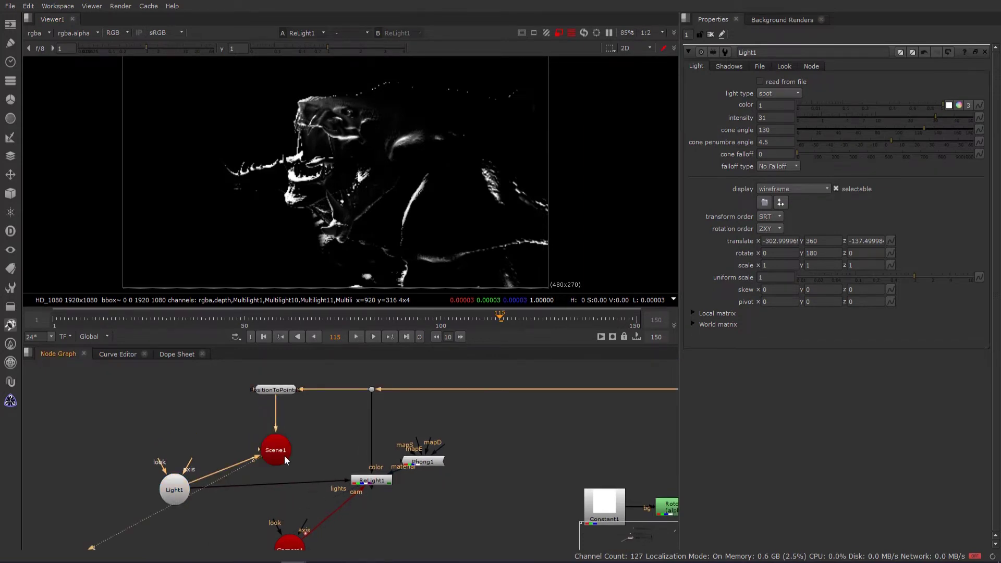
scroll(414, 125, down, 18)
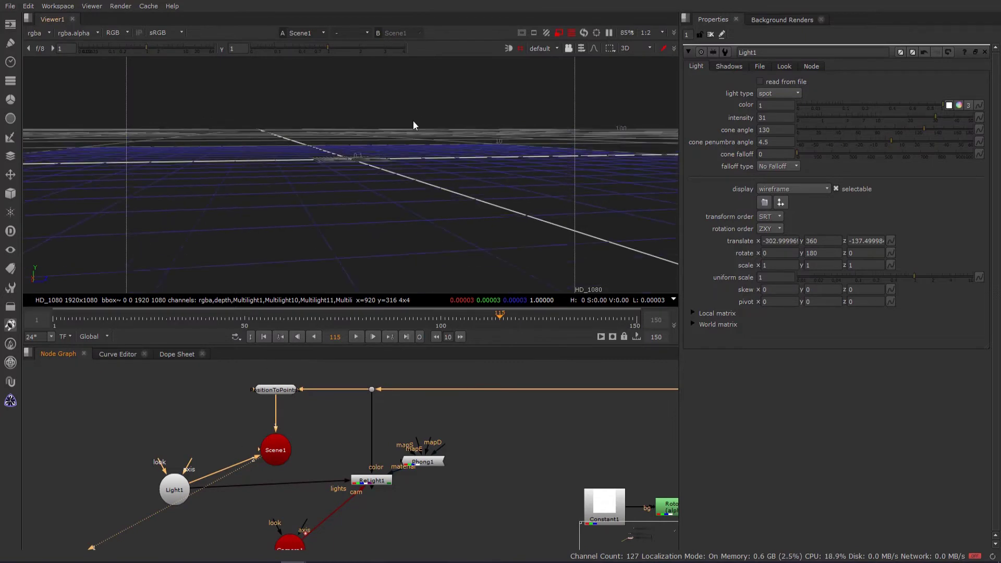
middle_drag(381, 248, 362, 284)
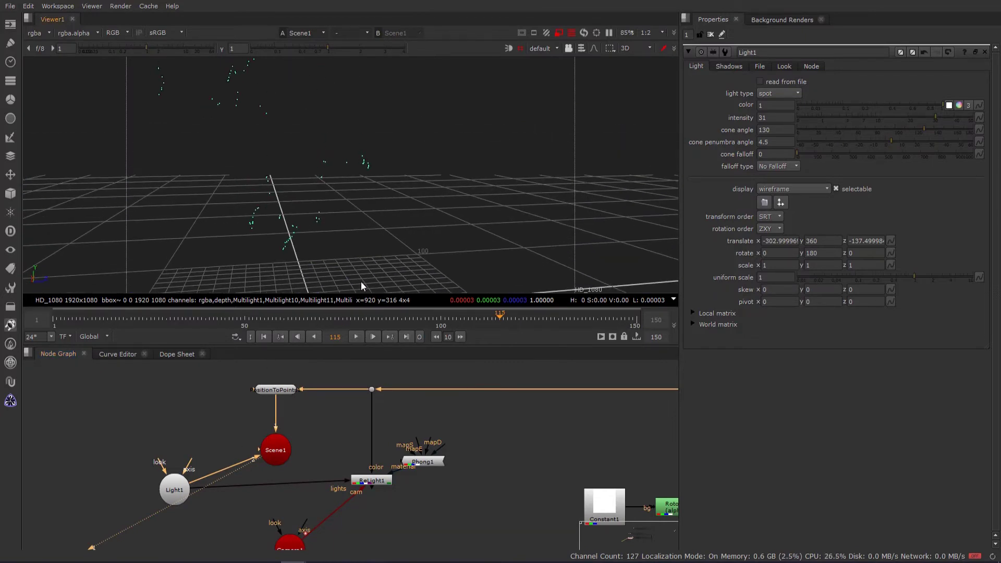
scroll(330, 255, down, 10)
alt+drag(350, 212, 364, 136)
click(356, 91)
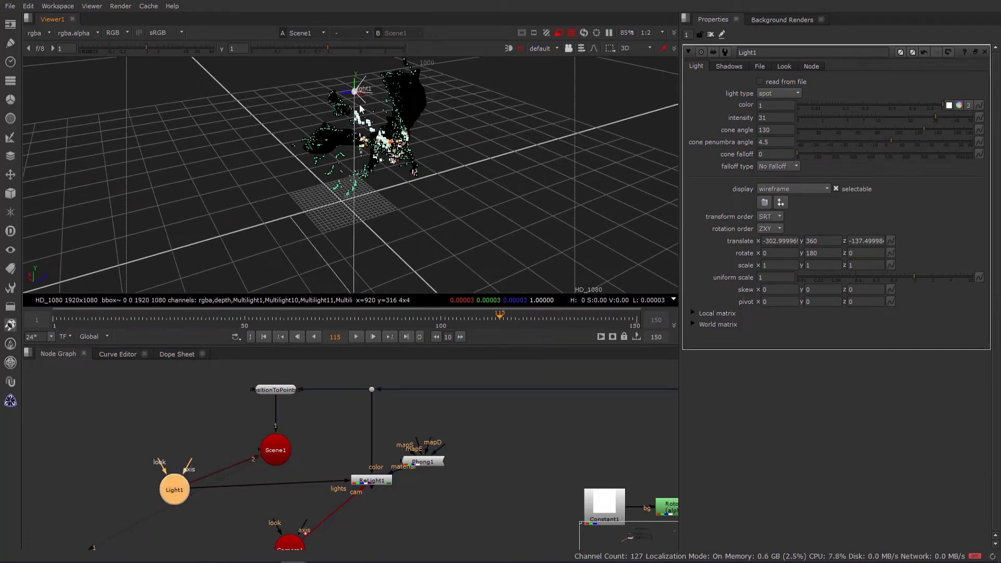
drag(361, 99, 334, 156)
- Display ReLight1 in the viewer and return the viewer to 2D
click(382, 483)
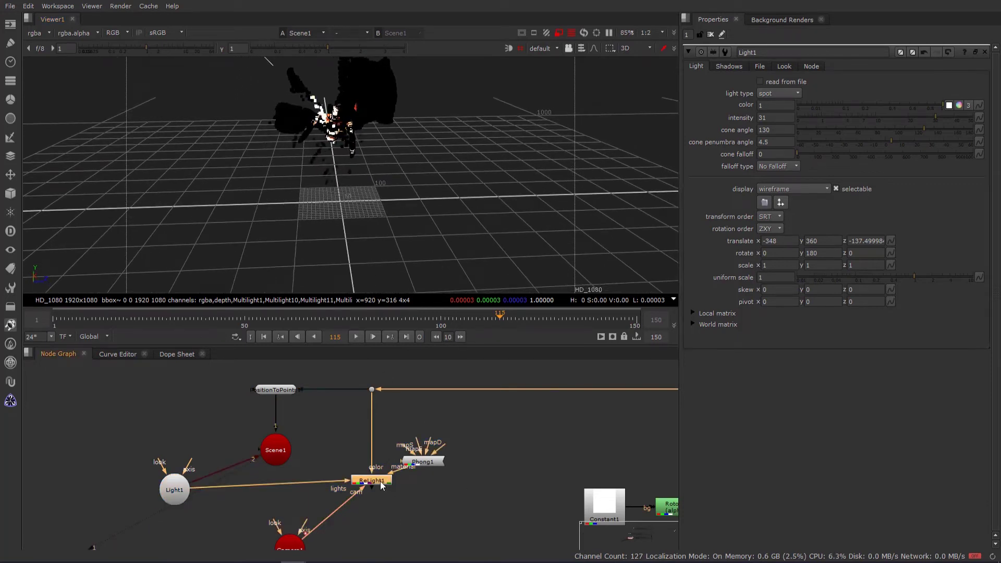
key(1)
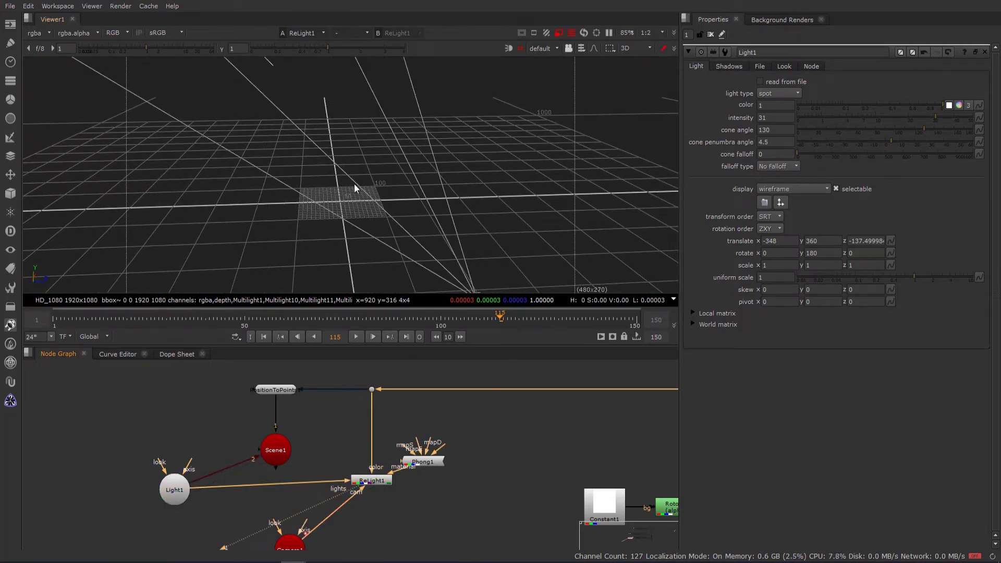
key(Tab)
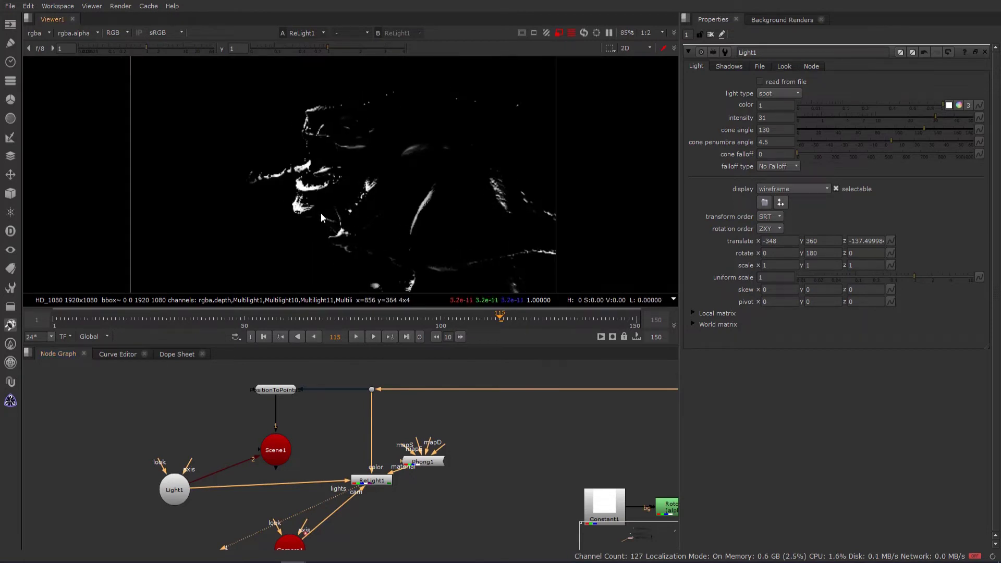
- Set Light1's intensity to 7.4, cone angle to 142 and cone penumbra angle to 16.5
middle_drag(312, 206, 314, 213)
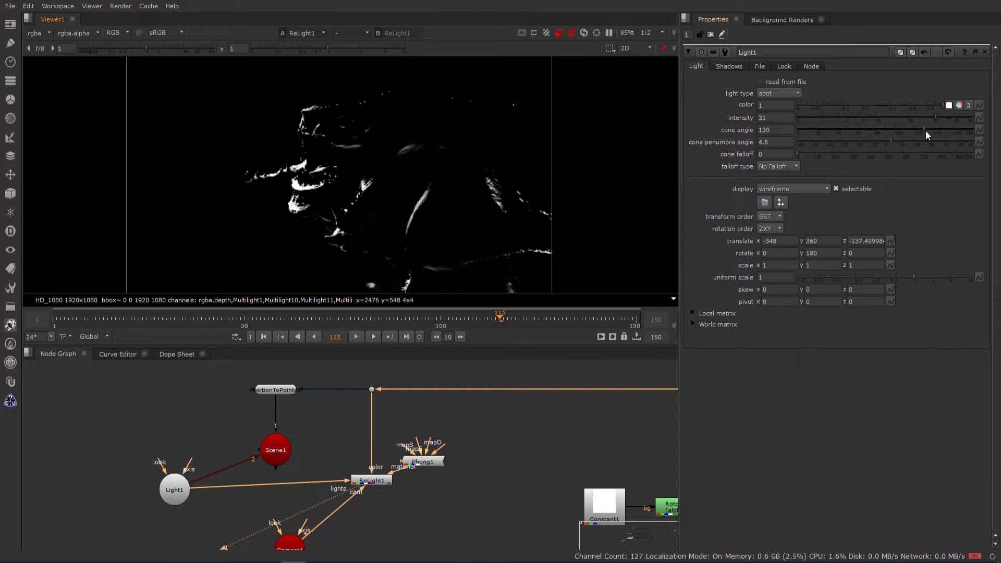
drag(925, 131, 866, 131)
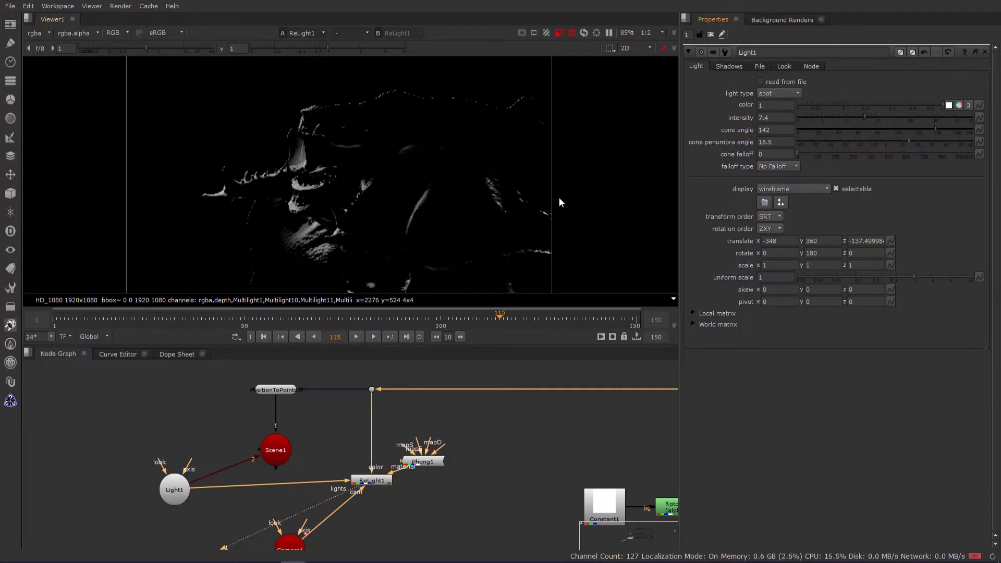
middle_drag(354, 211, 338, 199)
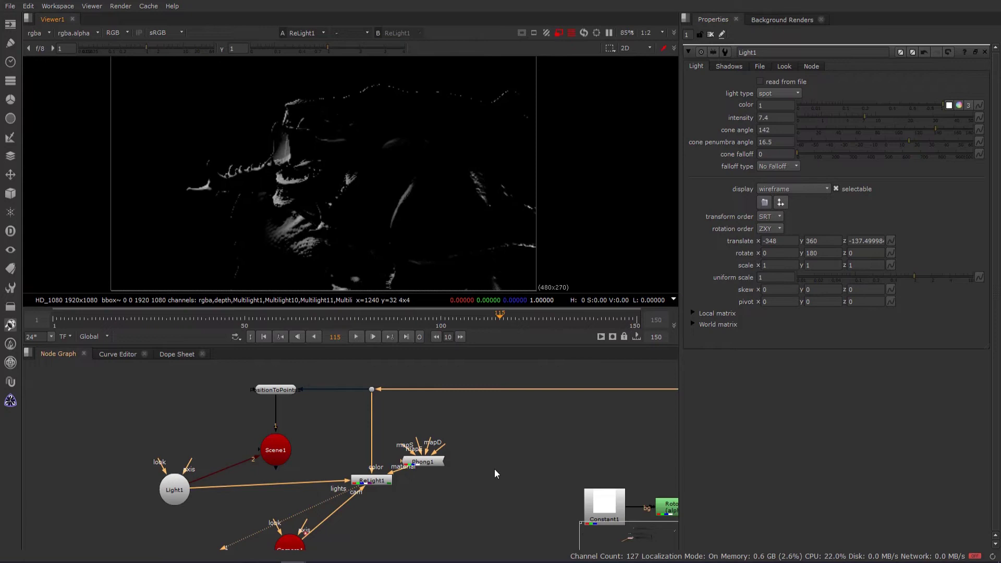
- Reposition the Phong1 material node directly below ReLight1, beside Camera1
drag(422, 462, 473, 454)
click(387, 482)
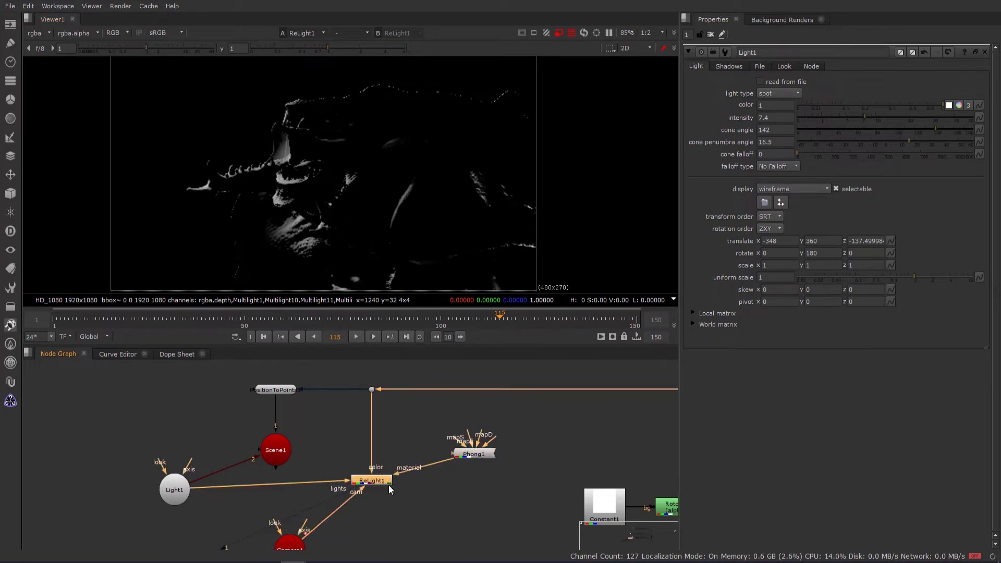
scroll(390, 490, down, 3)
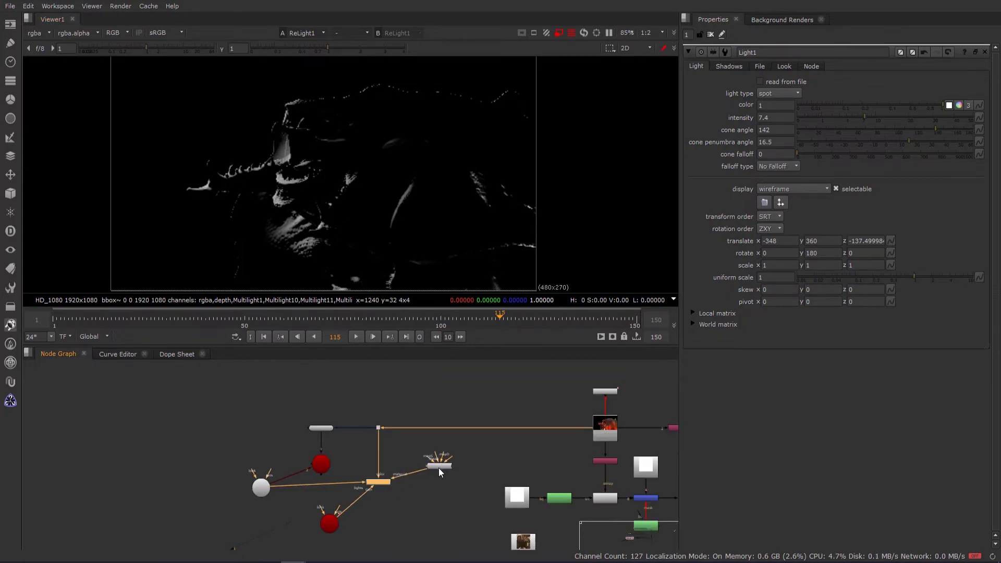
drag(436, 463, 365, 549)
scroll(386, 524, up, 2)
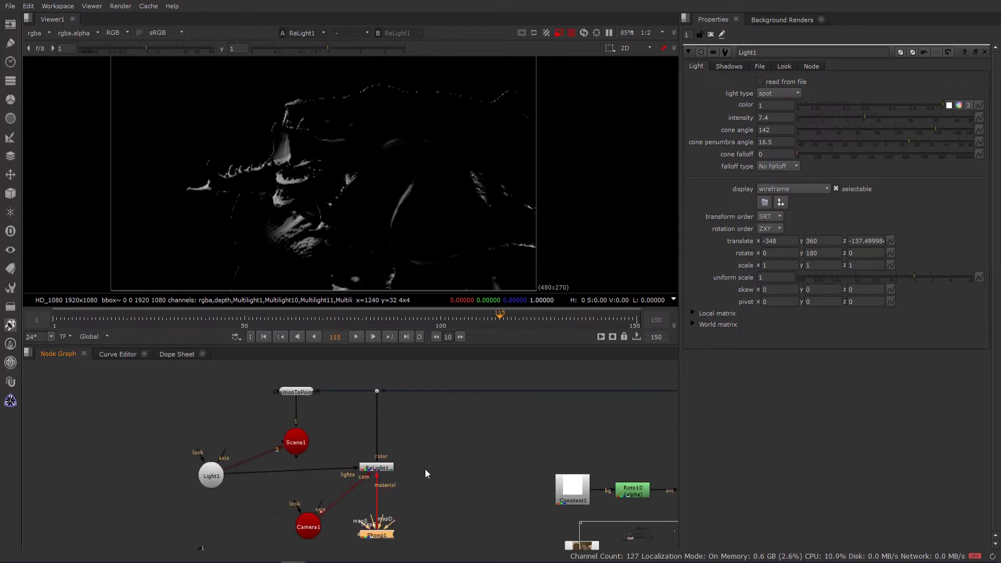
- Add a ShuffleCopy node to the main pipe directly after ShuffleCopy1
scroll(427, 472, up, 1)
middle_drag(440, 454, 416, 466)
scroll(438, 449, down, 3)
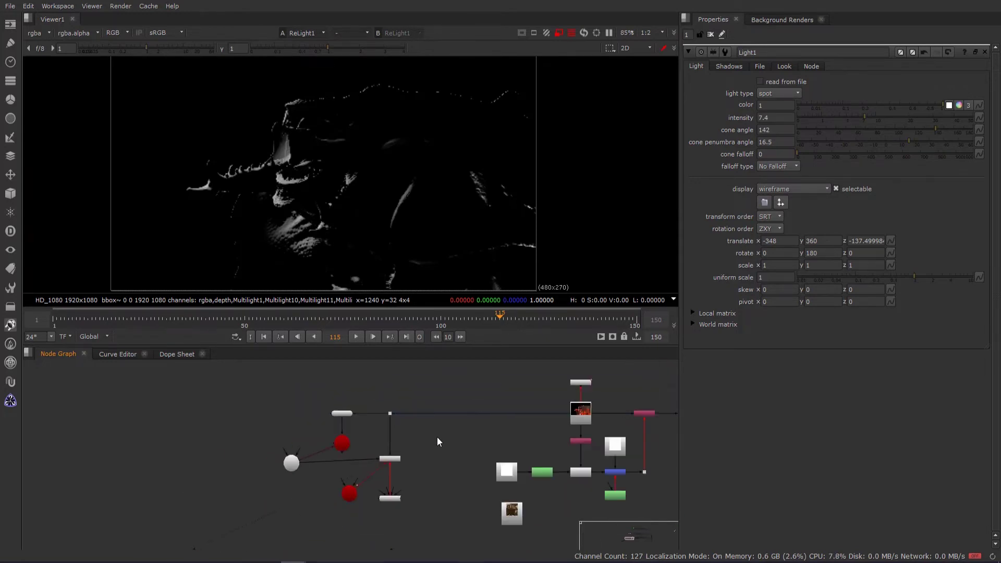
scroll(449, 441, up, 3)
scroll(475, 421, up, 2)
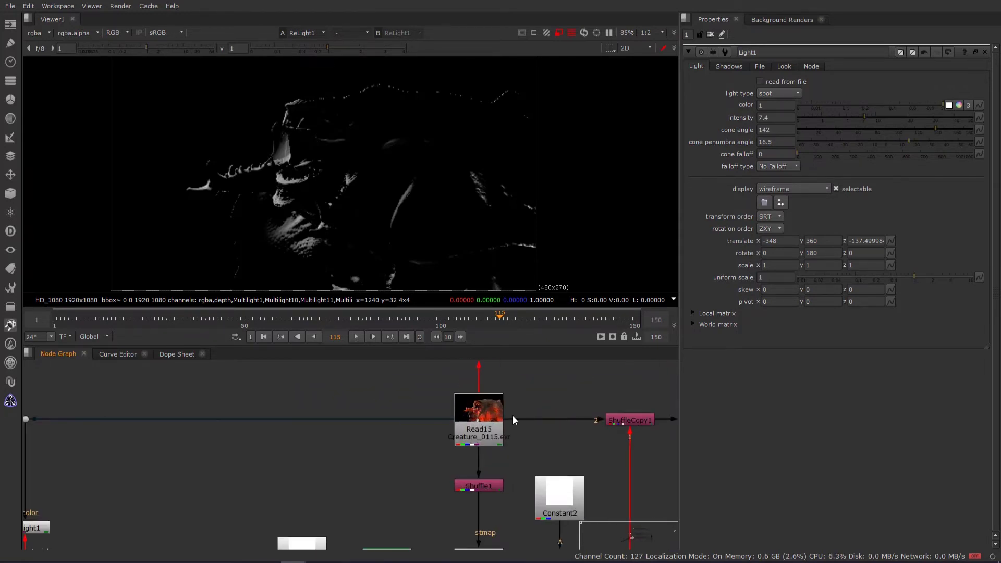
middle_drag(513, 418, 432, 435)
middle_drag(628, 423, 456, 423)
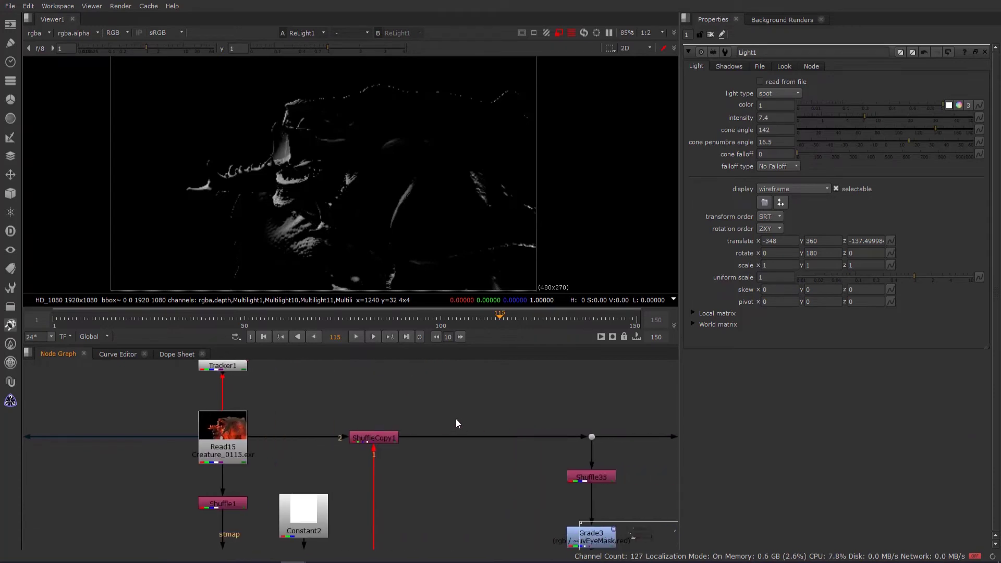
key(Tab)
text(shu)
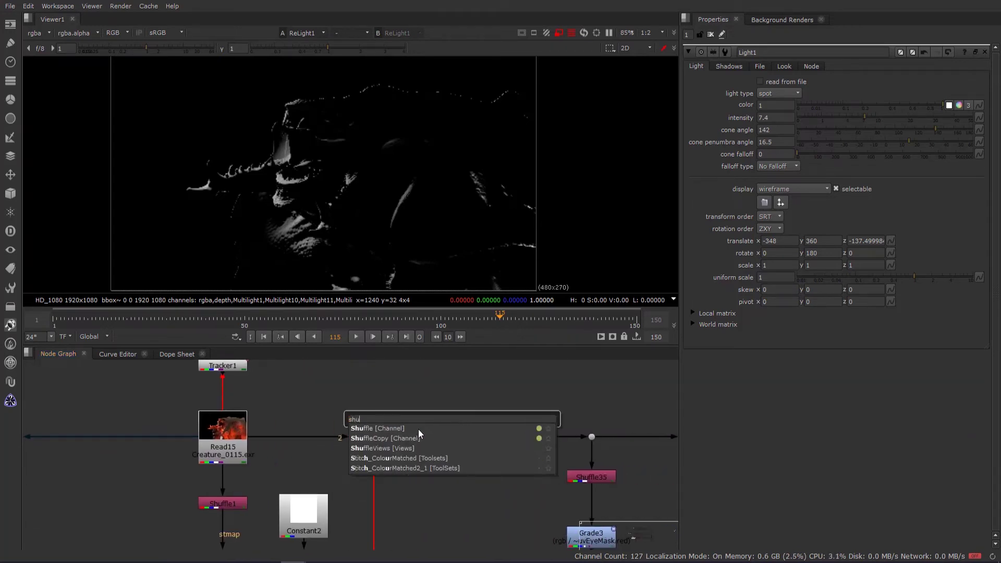
click(417, 437)
drag(456, 417, 471, 438)
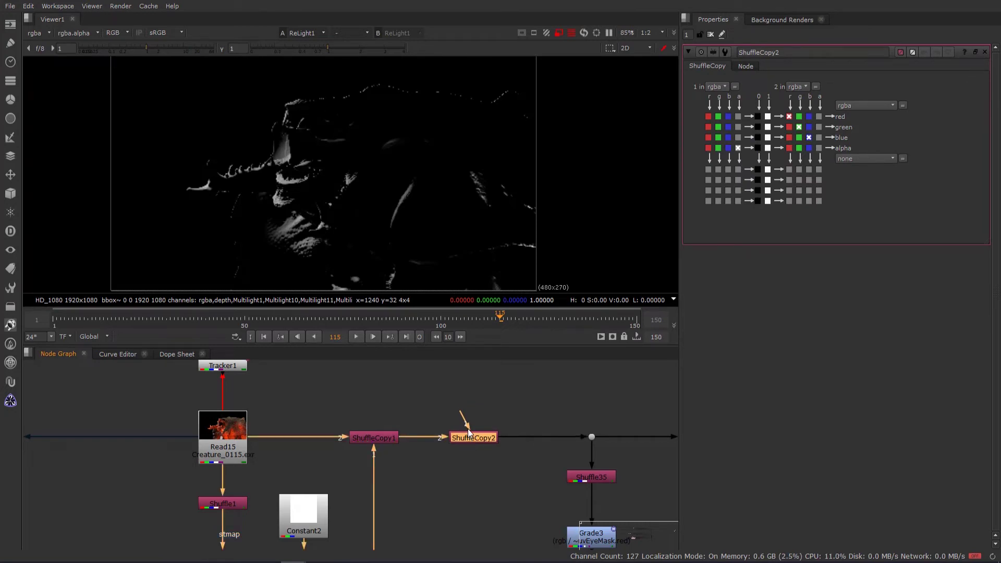
- Connect input 1 of ShuffleCopy2 to ReLight1 and route the connection beneath the other nodes with two dots
scroll(468, 429, down, 5)
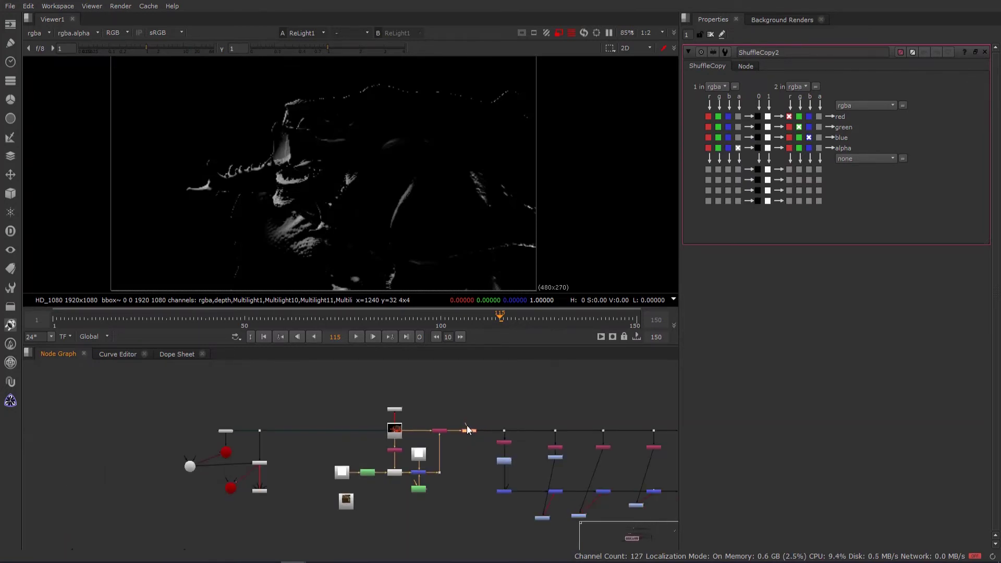
middle_drag(466, 429, 467, 367)
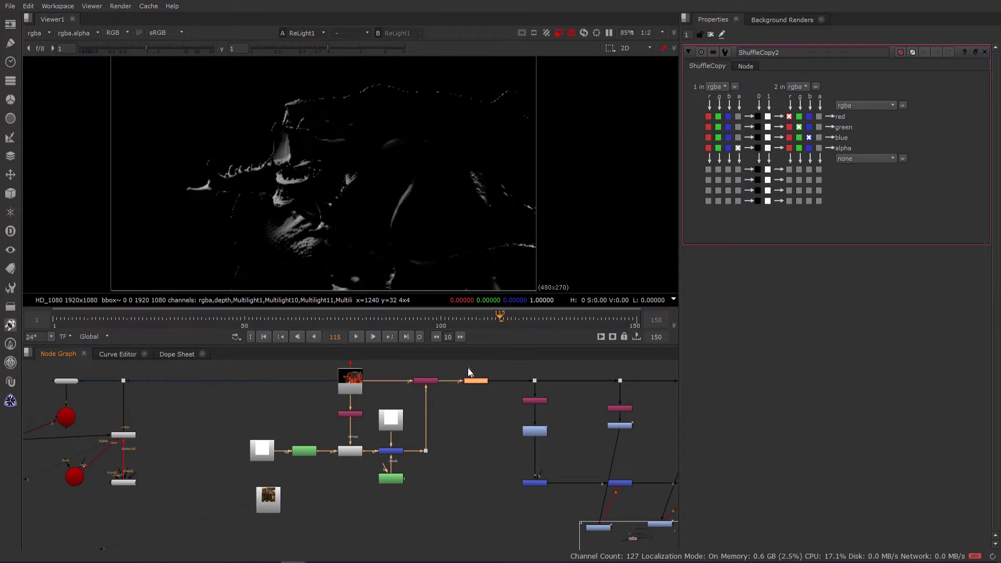
drag(469, 385, 126, 436)
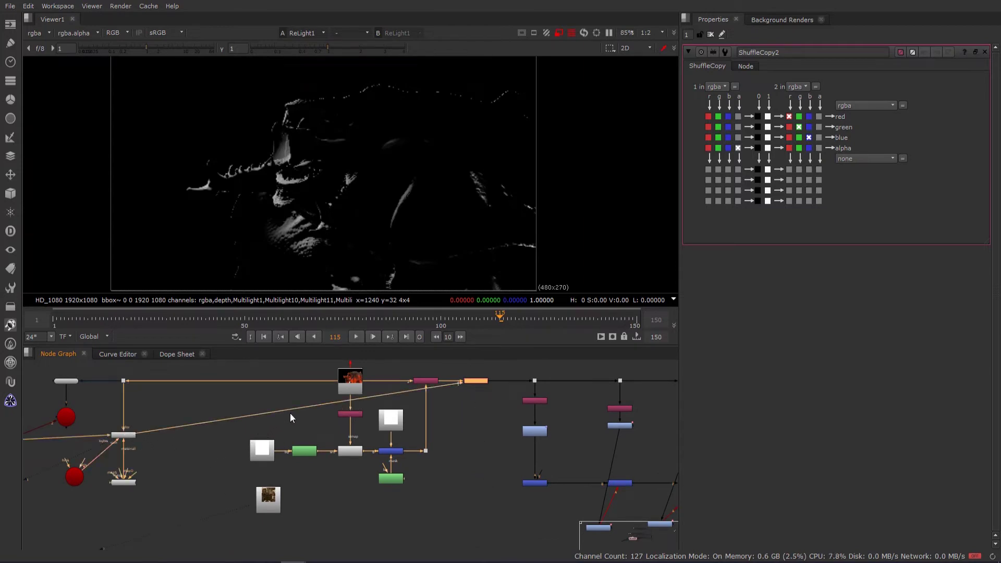
scroll(258, 423, down, 3)
scroll(274, 420, up, 2)
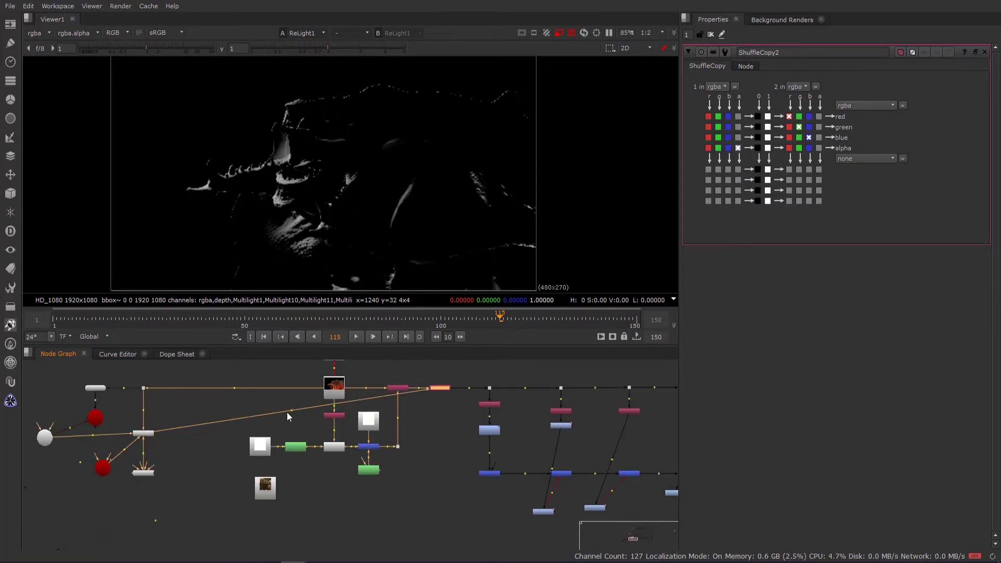
ctrl+drag(291, 411, 443, 521)
ctrl+drag(295, 478, 205, 521)
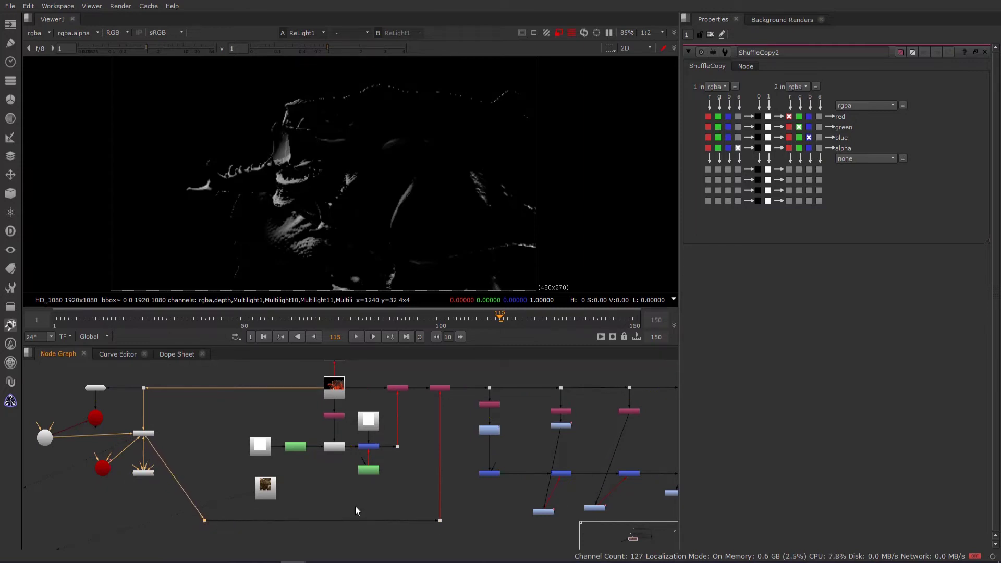
- Create a new output layer named shoulderMask in ShuffleCopy2, with only red, green and blue channels
scroll(360, 493, up, 8)
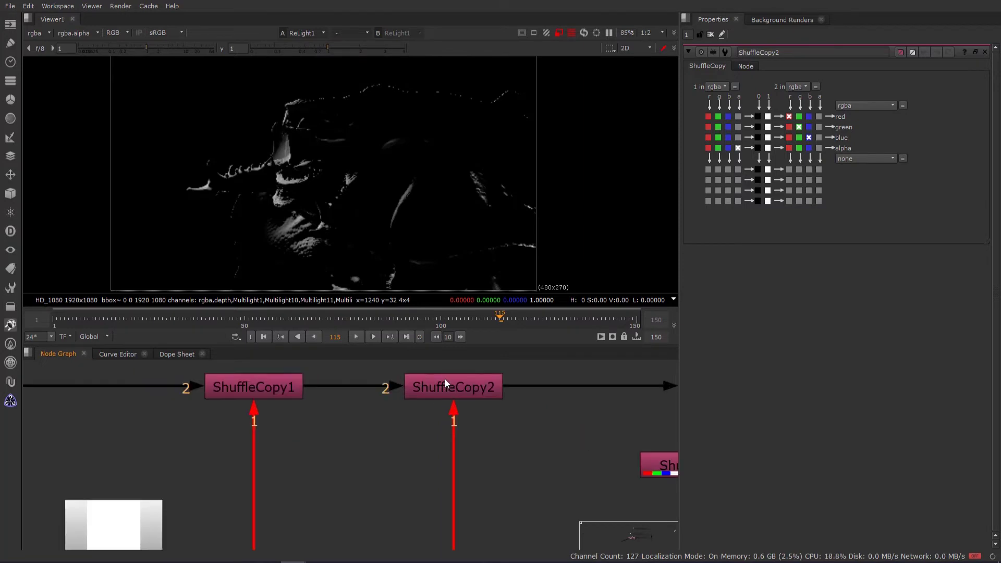
click(445, 379)
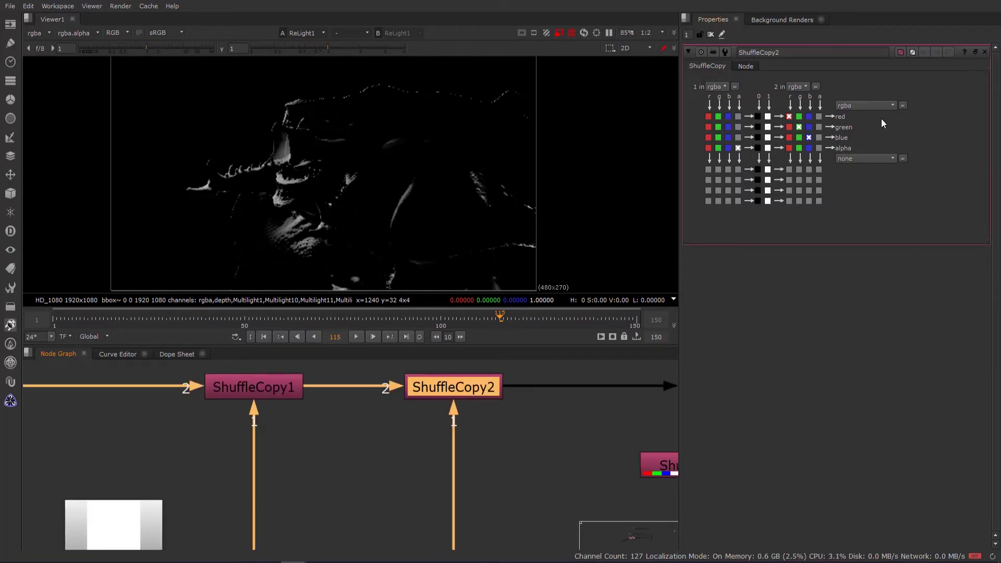
click(887, 103)
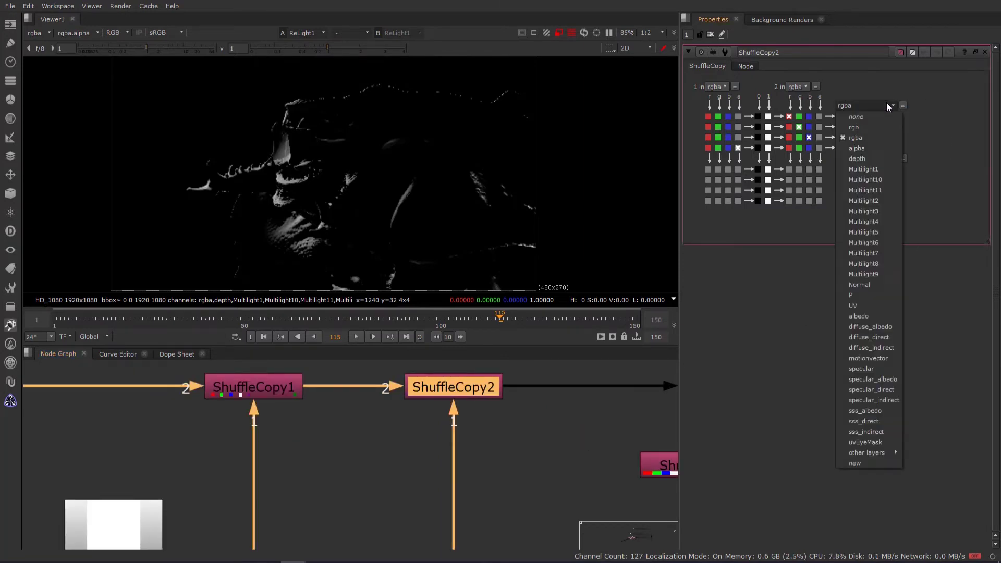
click(885, 463)
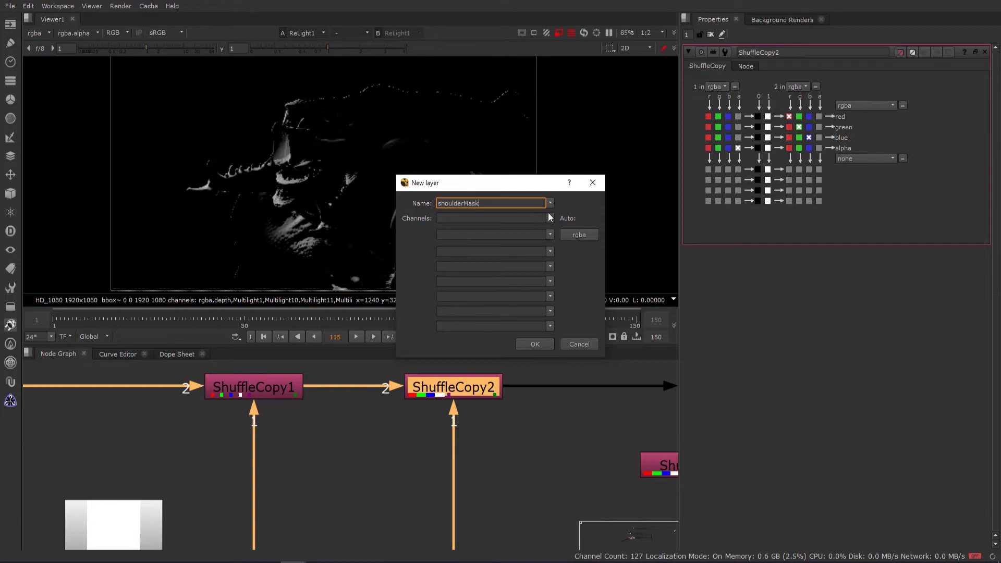
click(565, 237)
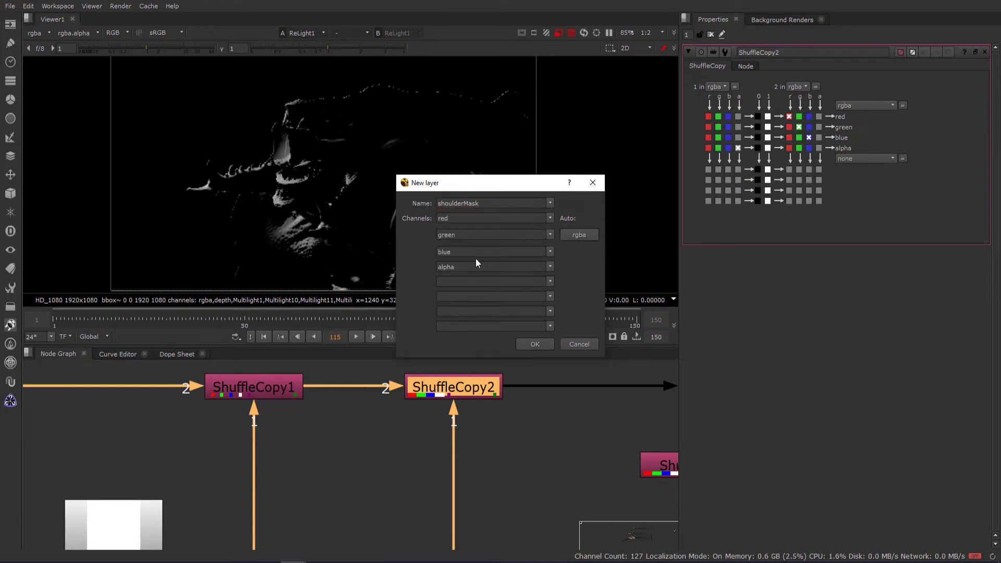
drag(464, 267, 433, 267)
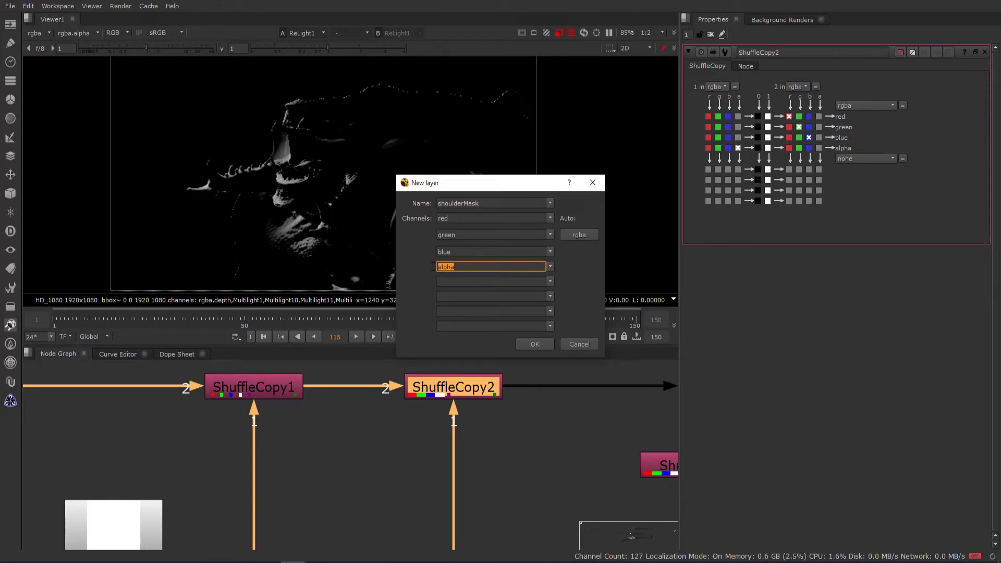
click(471, 252)
click(489, 231)
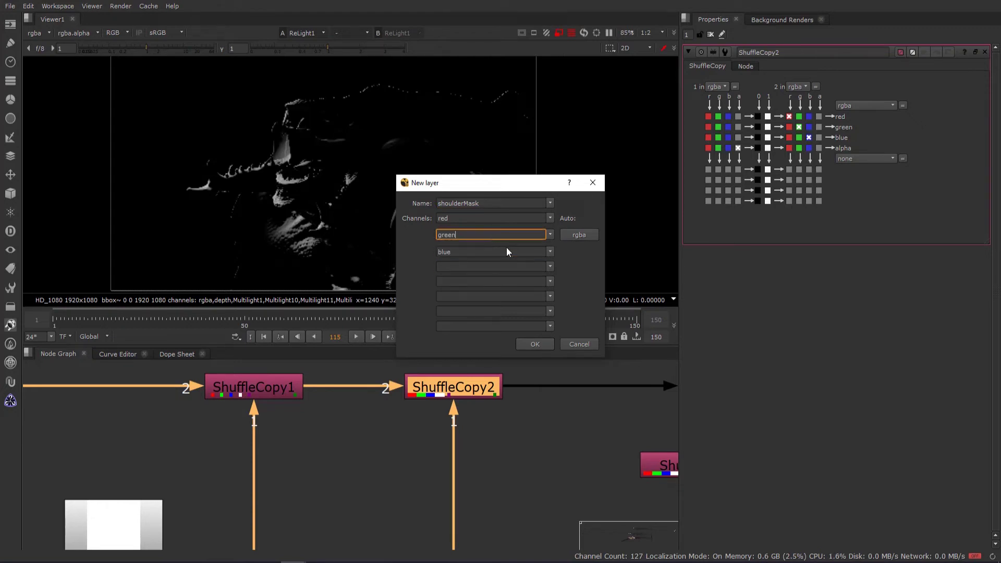
click(537, 346)
click(515, 427)
- Display ShuffleCopy2 in the viewer and show its shoulderMask layer
click(477, 392)
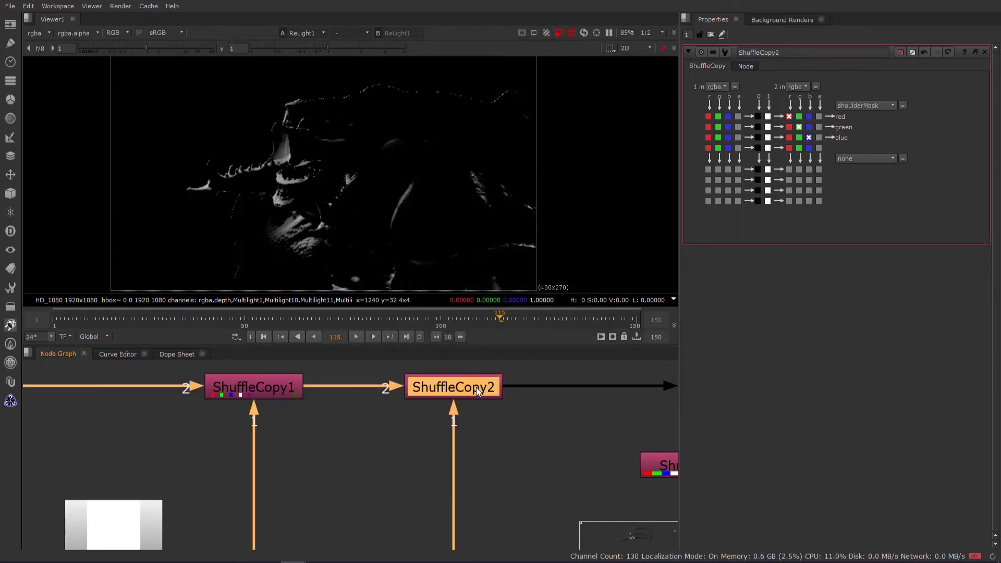
key(1)
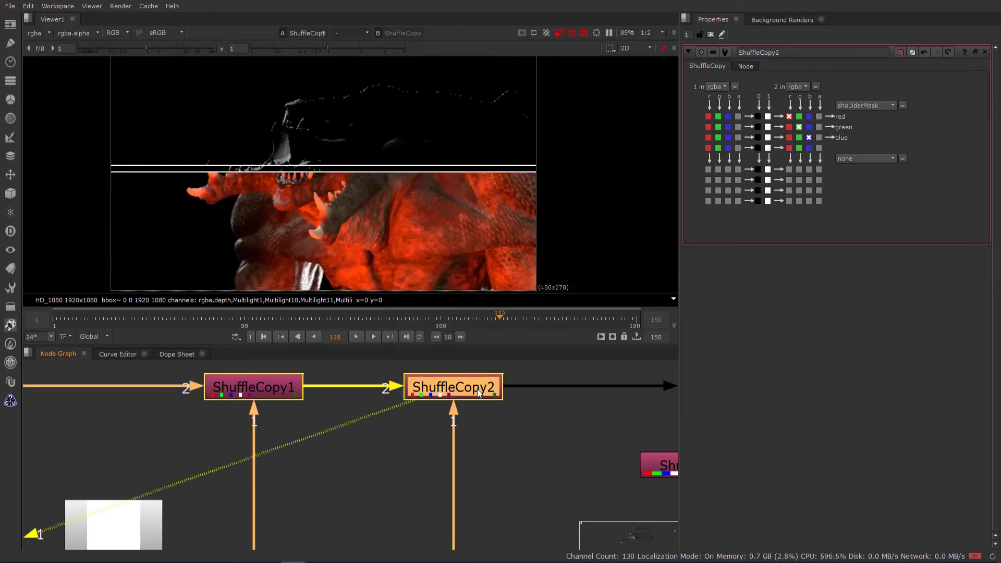
click(516, 427)
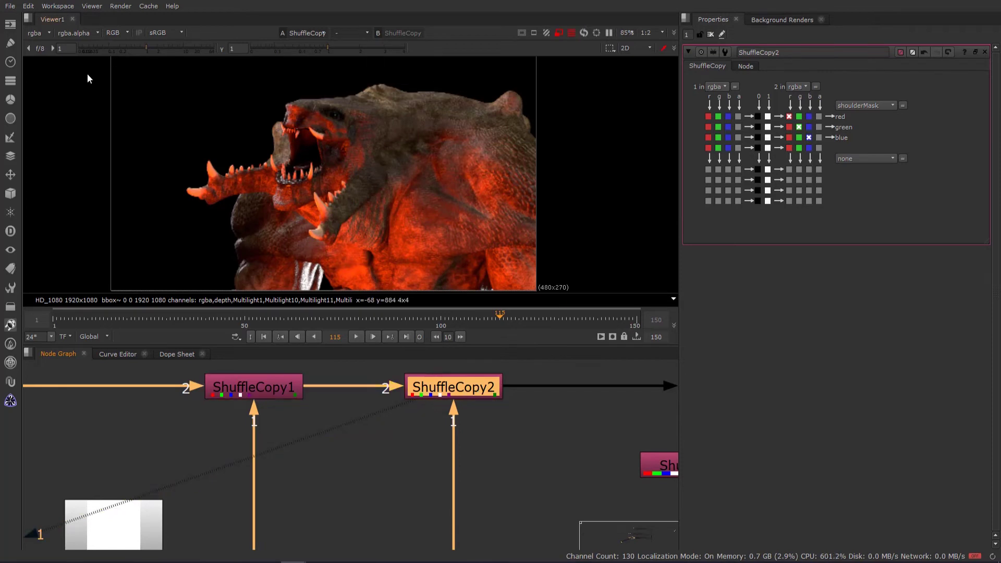
click(37, 34)
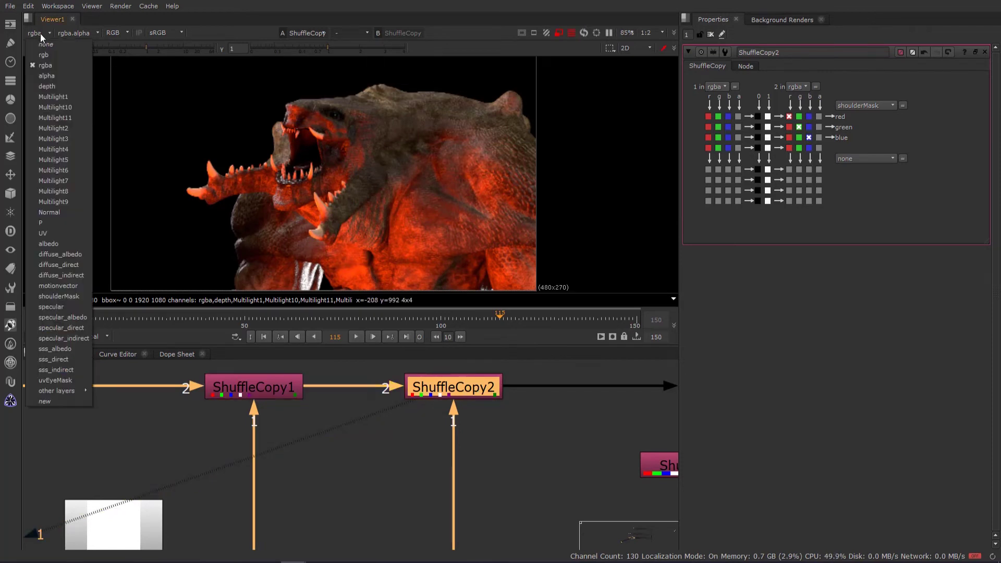
click(72, 296)
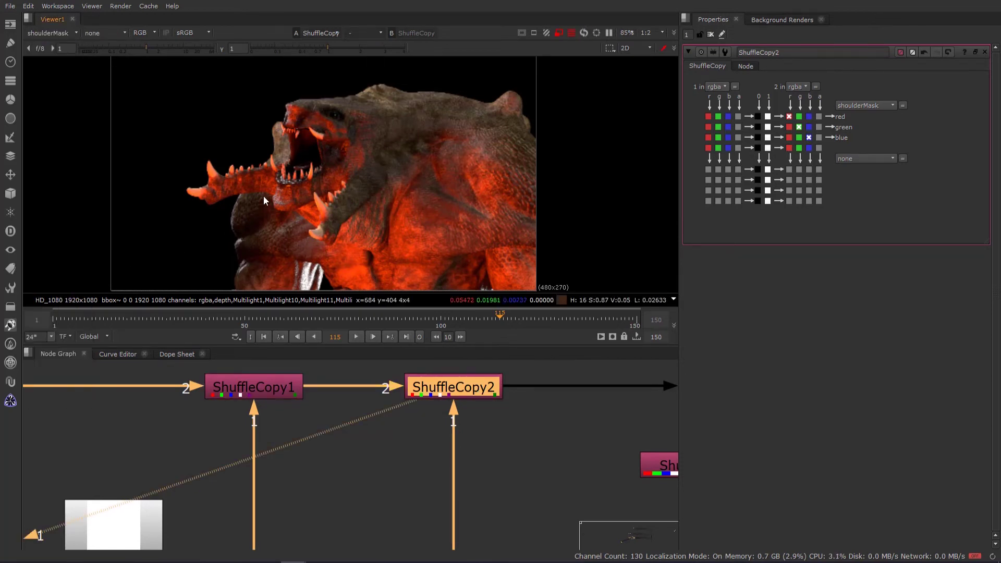
scroll(263, 196, down, 2)
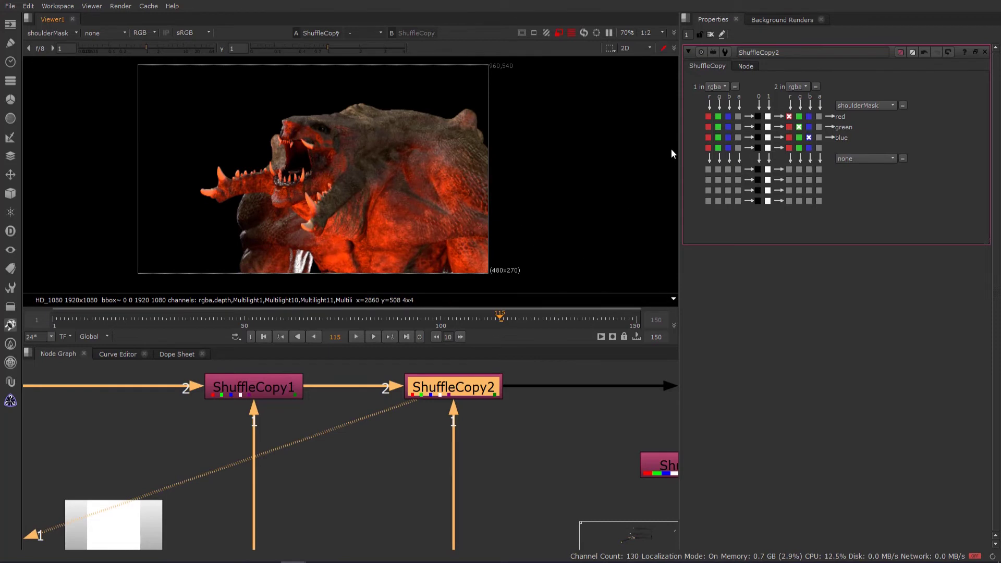
- Feed the red, green and blue channels of input 1 into shoulderMask's red, green and blue
click(708, 117)
click(718, 127)
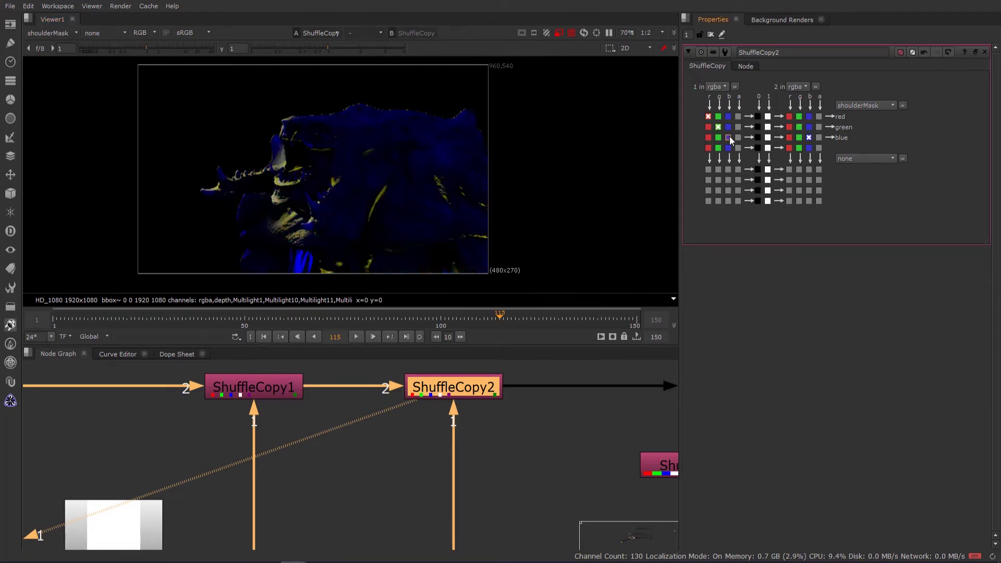
click(728, 137)
middle_drag(441, 202, 450, 204)
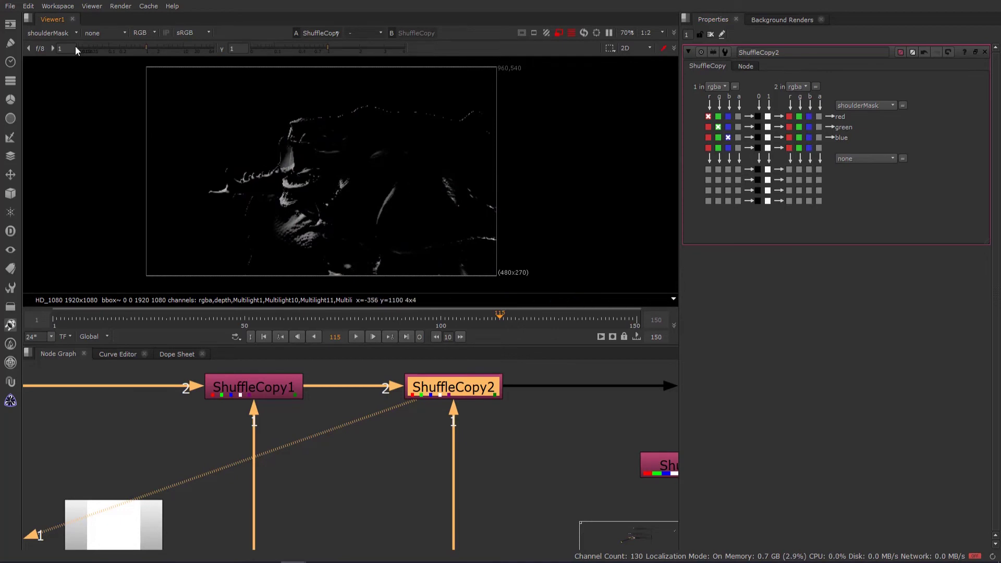
- Switch the viewer's displayed layer to rgb and check the creature render
click(52, 33)
click(35, 51)
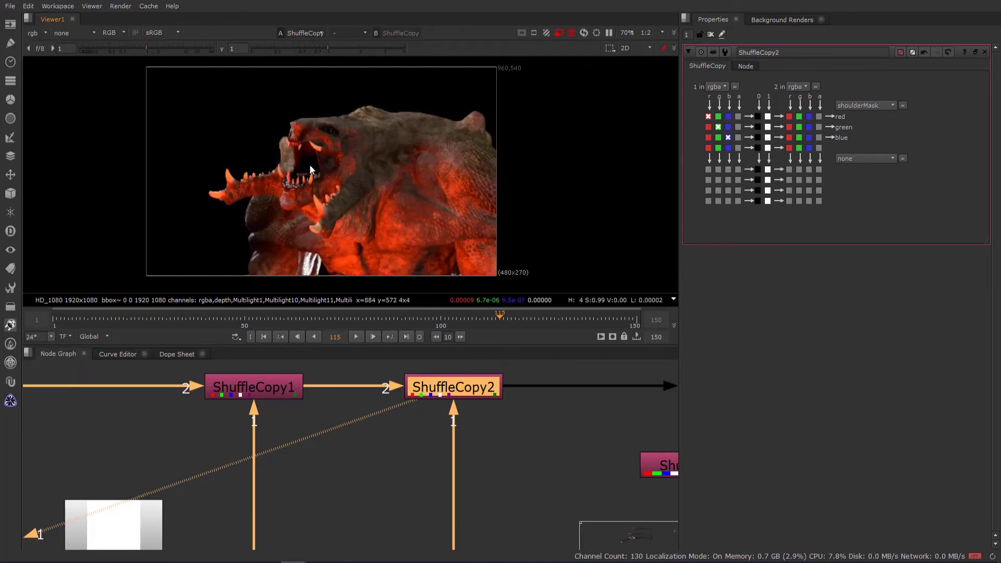
scroll(315, 172, down, 2)
scroll(317, 170, up, 3)
scroll(317, 170, down, 2)
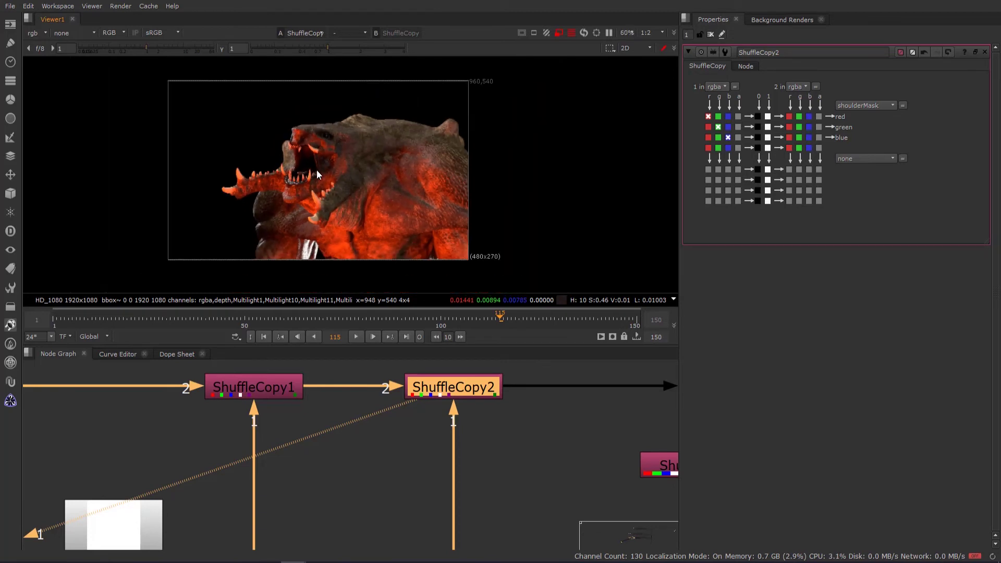
- Follow the row of light-pass branches downstream and display Shuffle26 in the viewer
scroll(485, 442, down, 4)
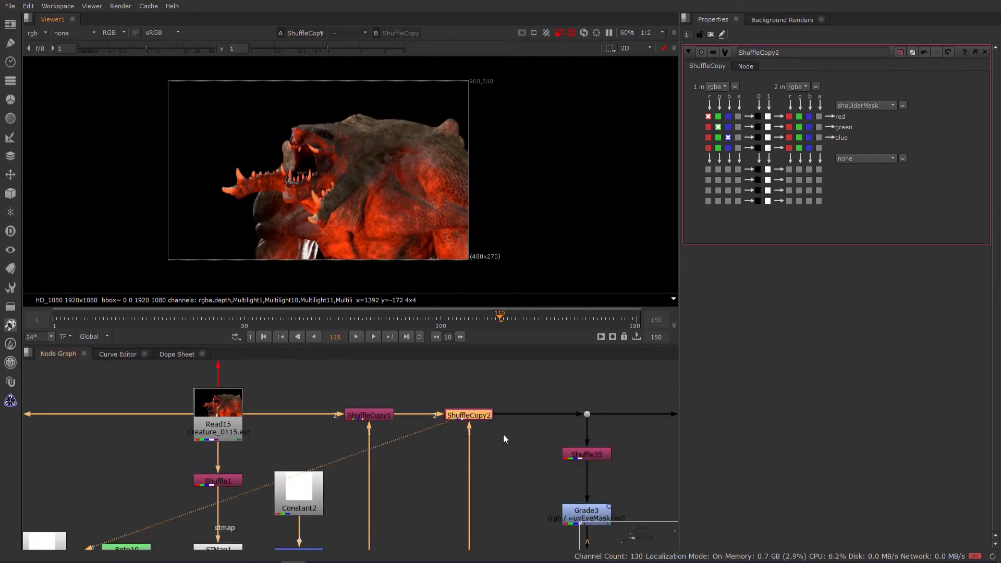
middle_drag(635, 447, 271, 410)
scroll(425, 435, down, 3)
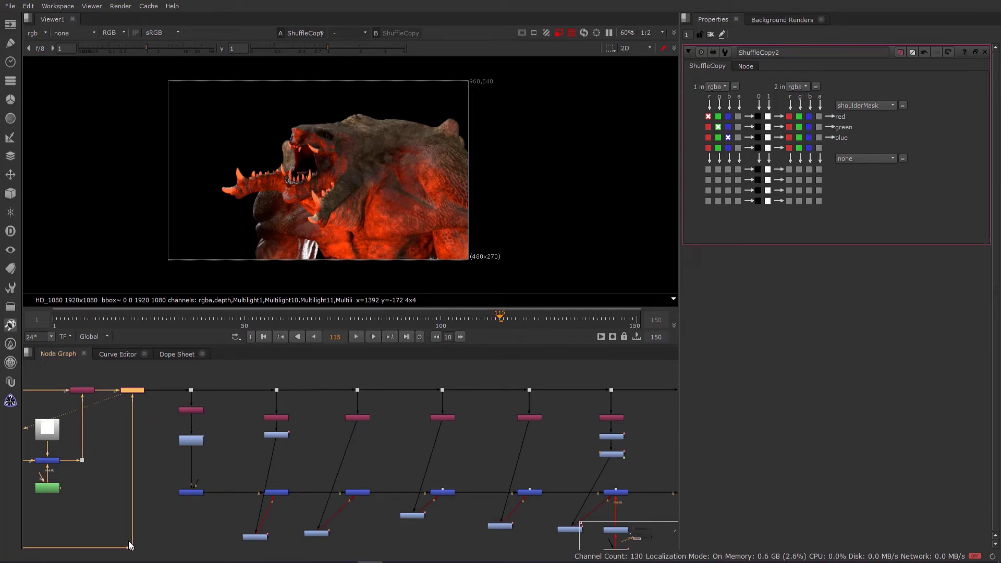
middle_drag(529, 463, 361, 464)
scroll(433, 450, down, 3)
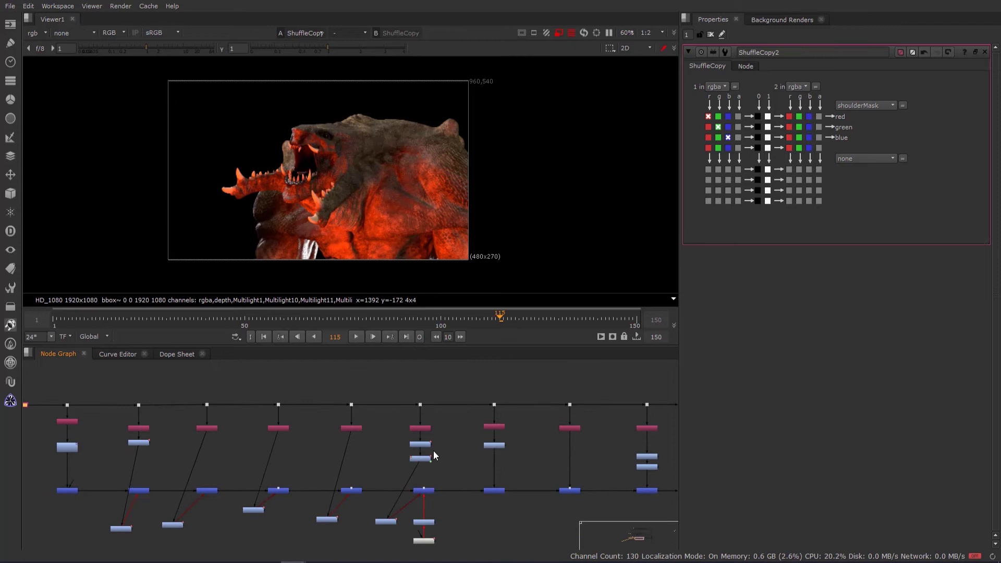
middle_drag(463, 455, 346, 456)
scroll(478, 433, up, 2)
click(512, 435)
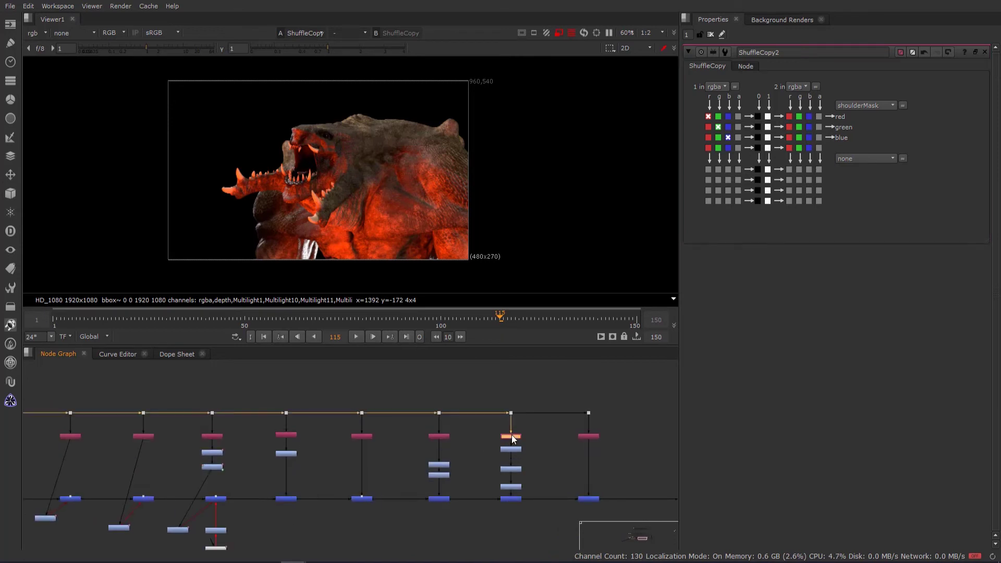
key(1)
scroll(505, 440, up, 3)
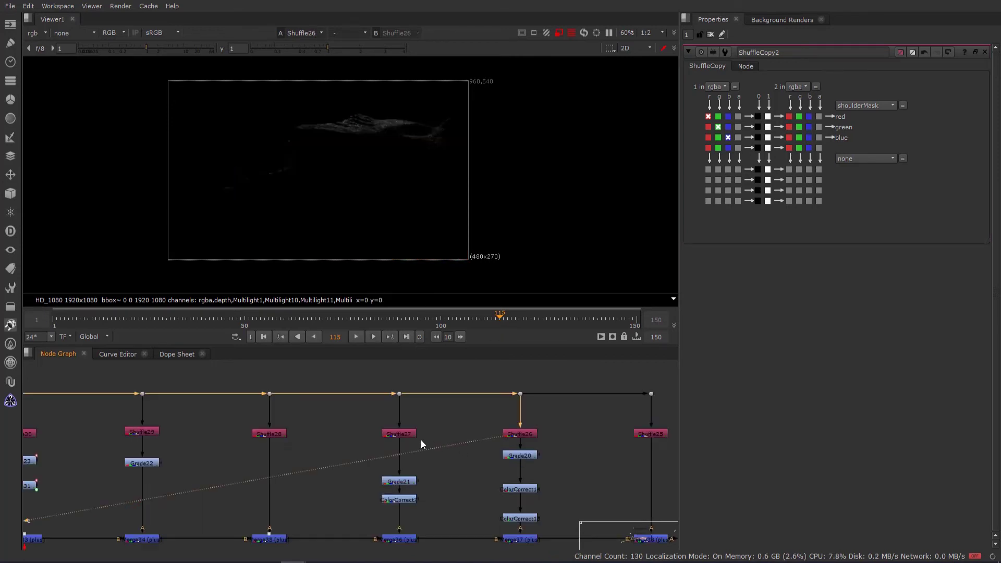
- Display Shuffle27, the light pass beside Shuffle26, in the viewer
click(402, 433)
key(1)
scroll(423, 449, up, 3)
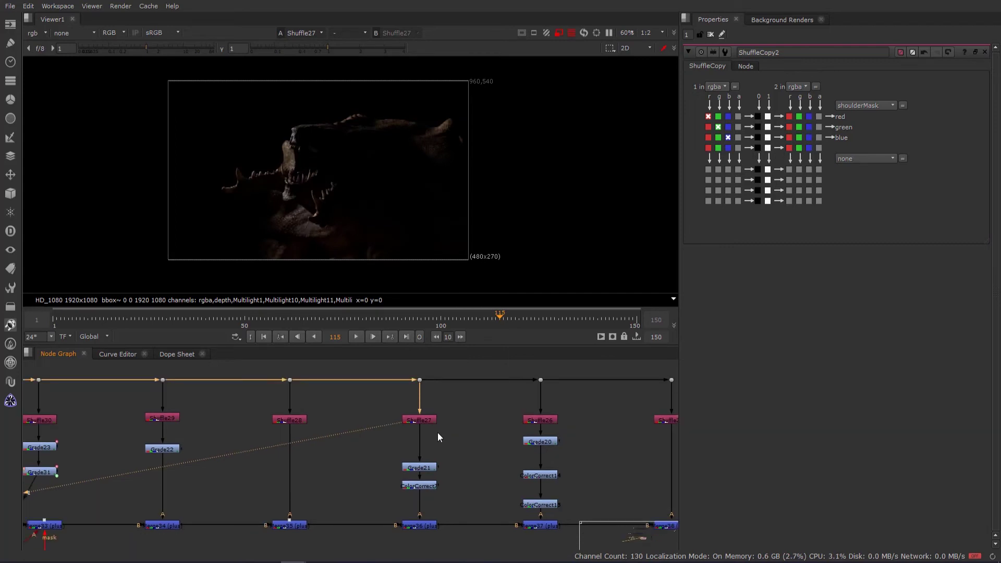
- Tighten the spacing in the Shuffle27 branch, add a Grade node below ColorCorrect7, and display the new Grade in the viewer
click(426, 453)
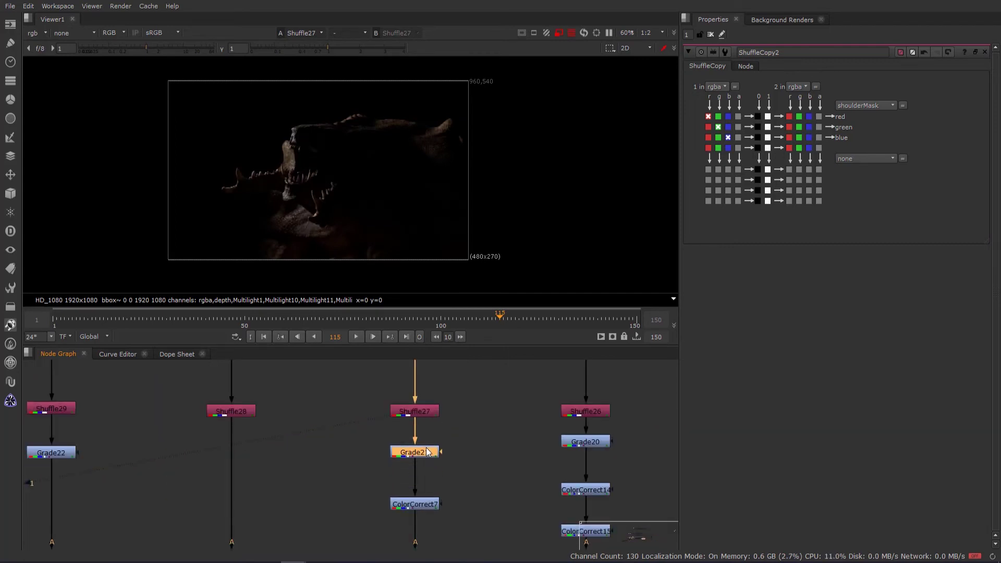
mouse_move(425, 505)
mouse_down()
mouse_move(424, 483)
mouse_move(417, 512)
mouse_up()
click(430, 507)
key(g)
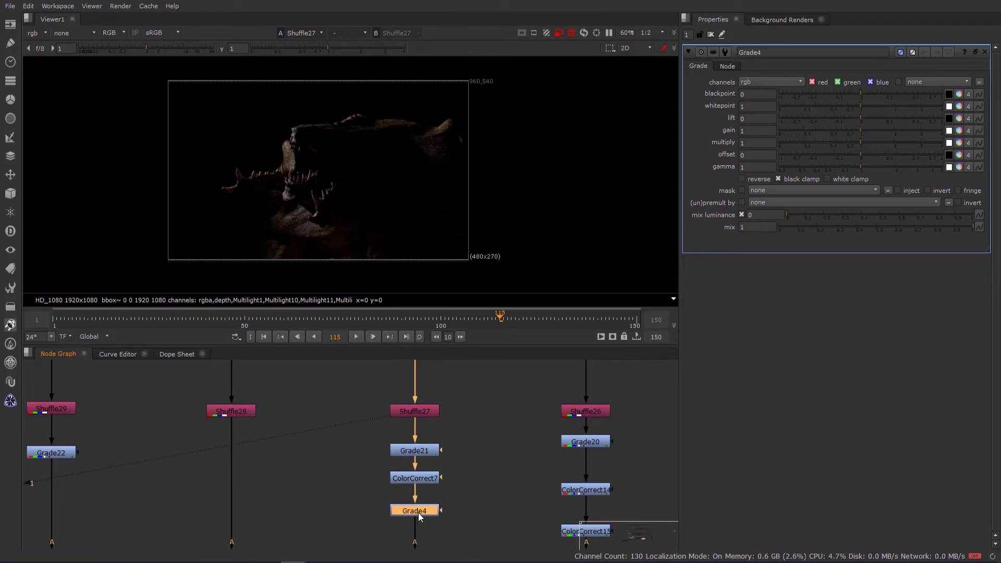
key(1)
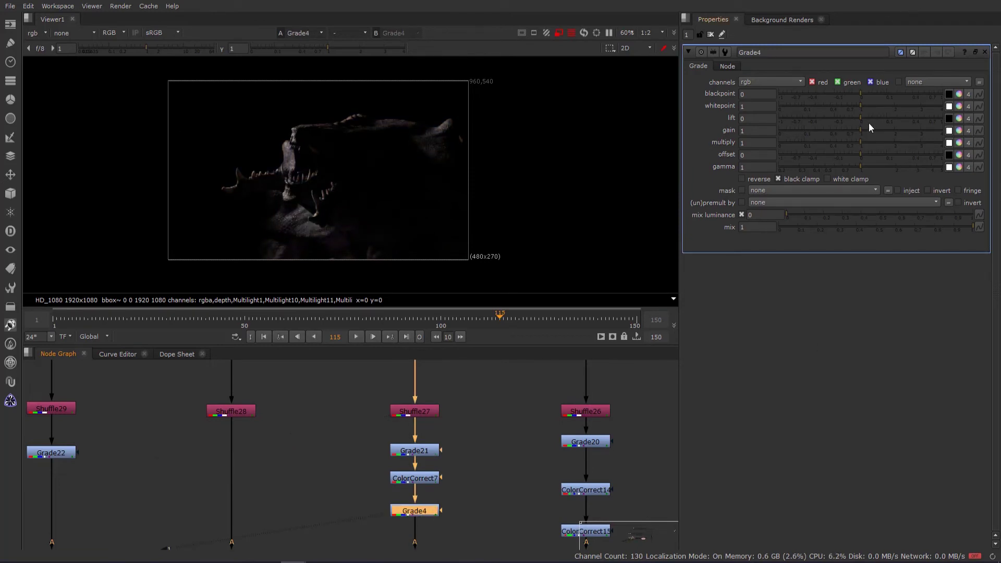
- Set Grade4's gain to 0 and restrict it with an inverted shoulderMask.red mask
drag(862, 129, 779, 139)
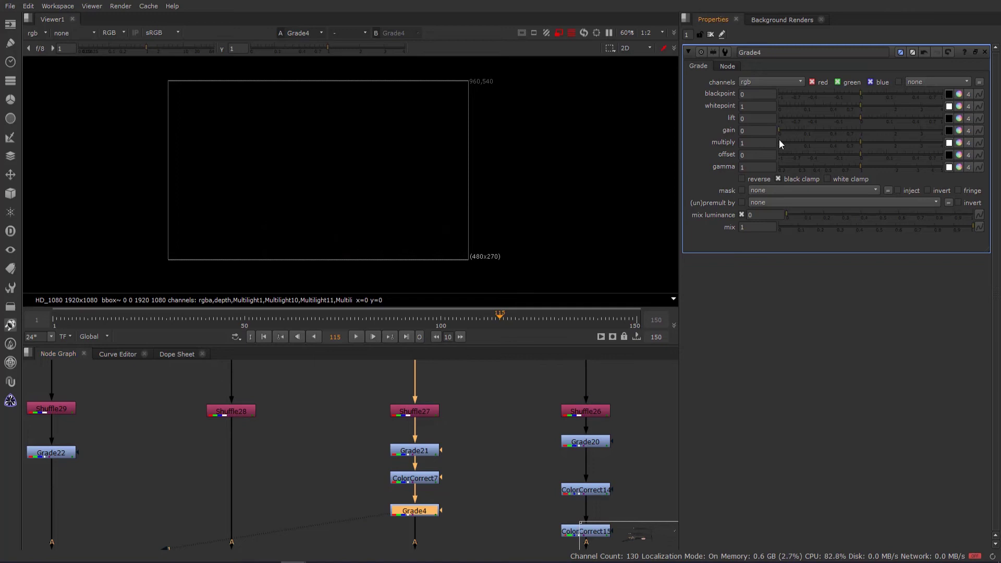
click(772, 190)
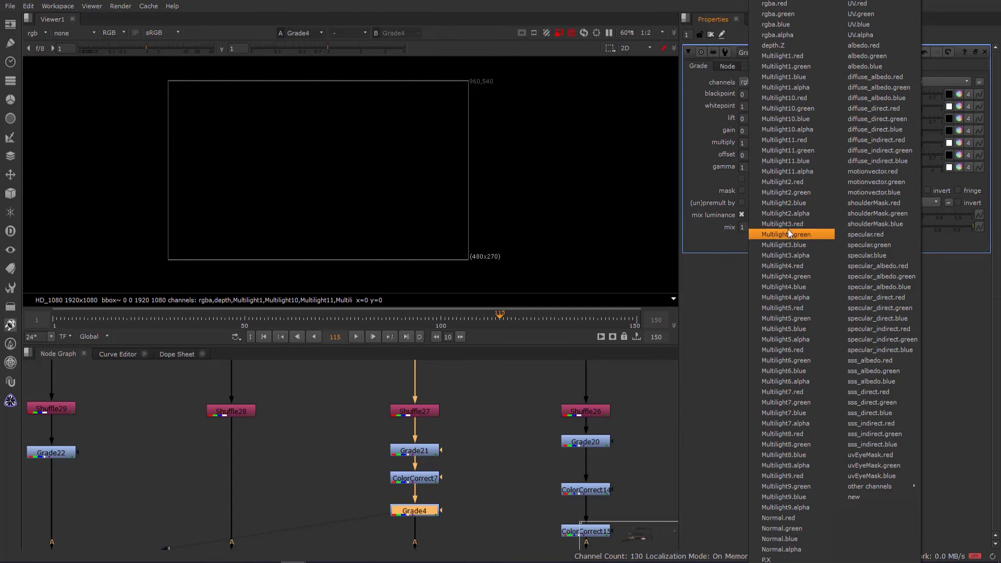
click(880, 203)
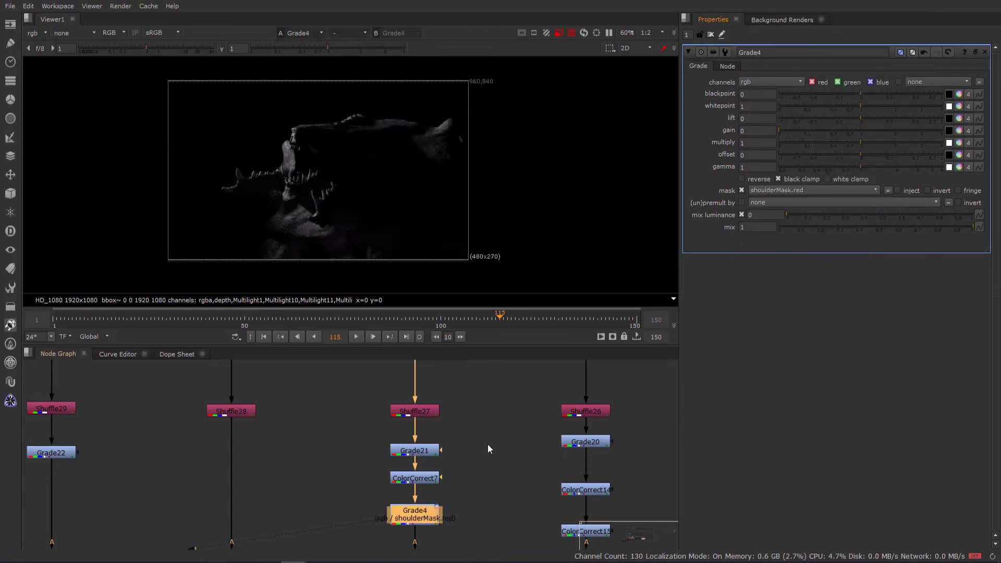
middle_drag(480, 423, 481, 397)
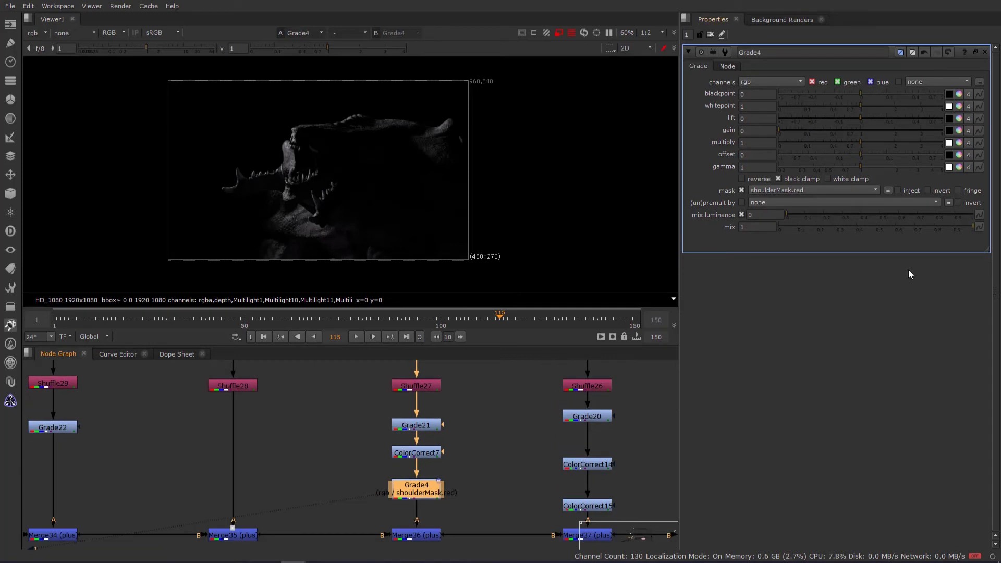
click(933, 192)
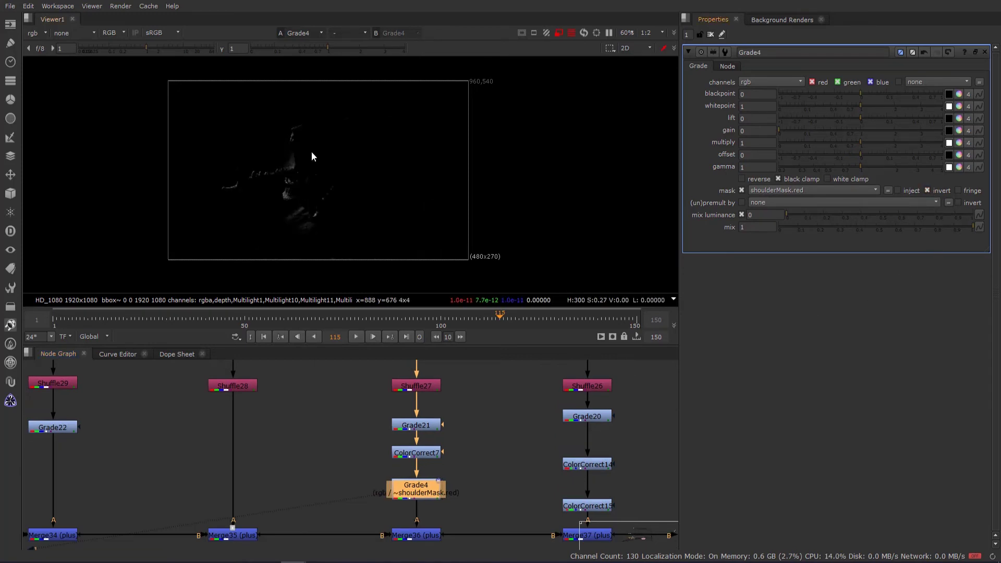
- Display Merge36, Merge37 and Merge38 one after another to check the combined light passes
middle_drag(425, 520, 426, 495)
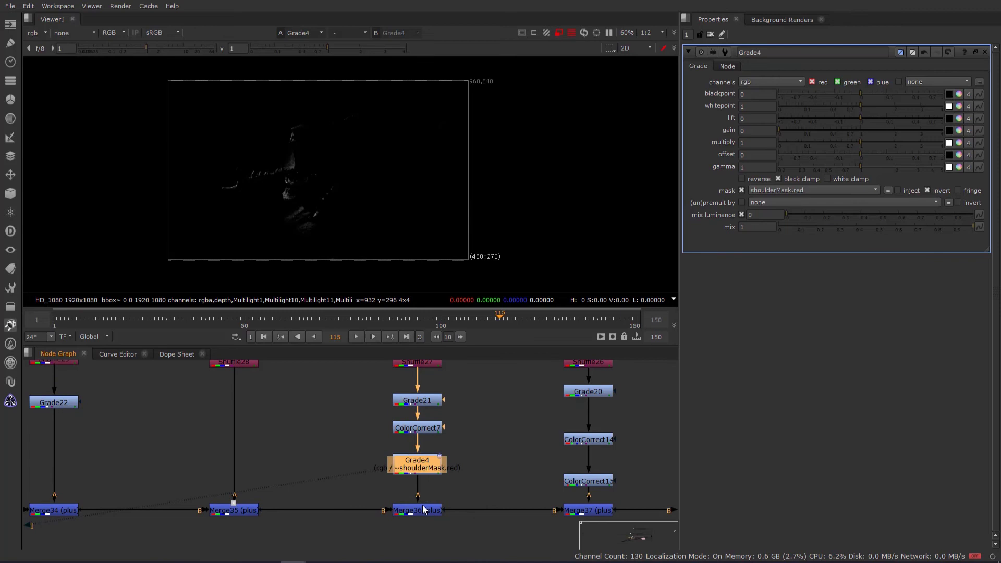
click(424, 509)
key(1)
scroll(451, 499, down, 4)
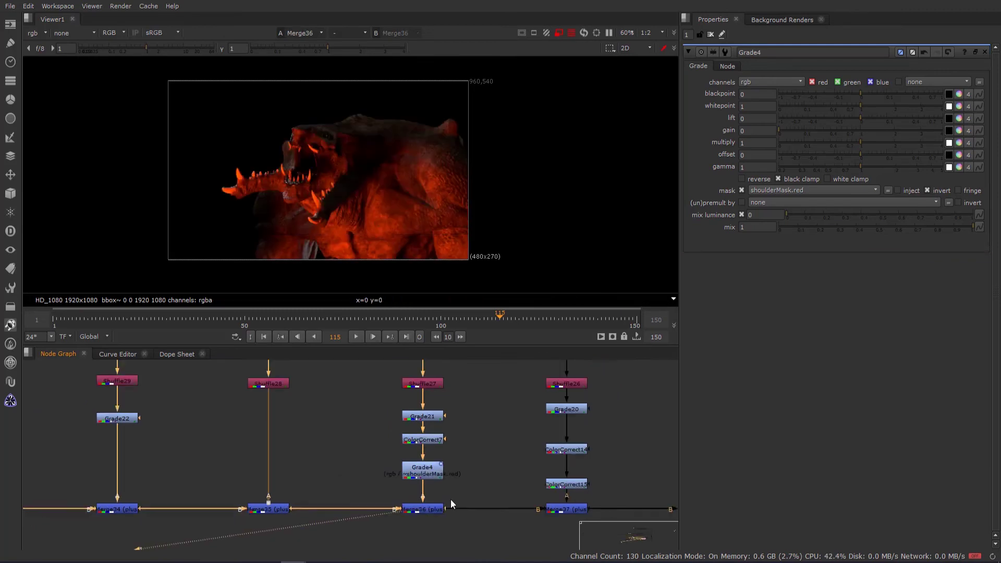
click(543, 510)
key(1)
middle_drag(544, 509, 459, 492)
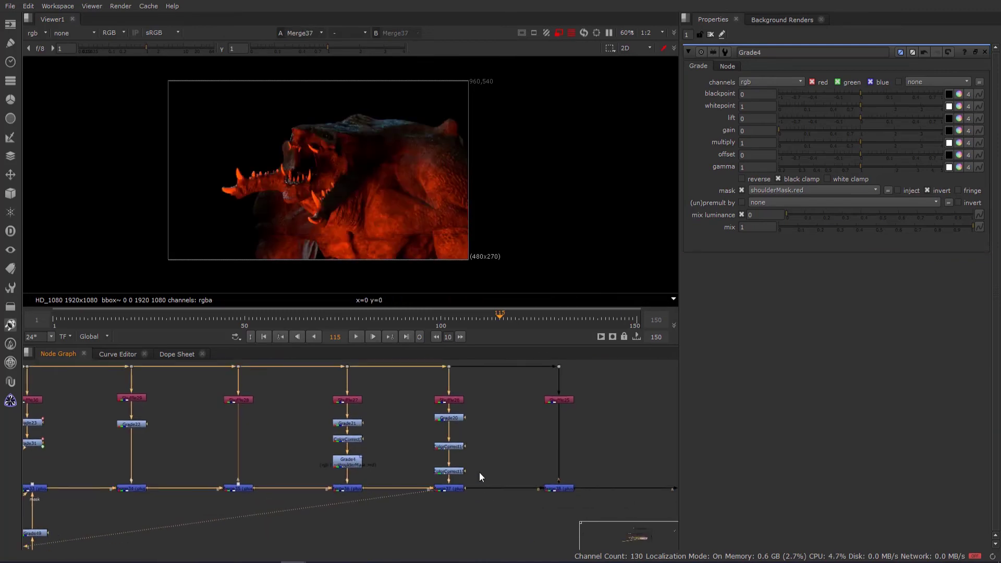
click(554, 489)
key(1)
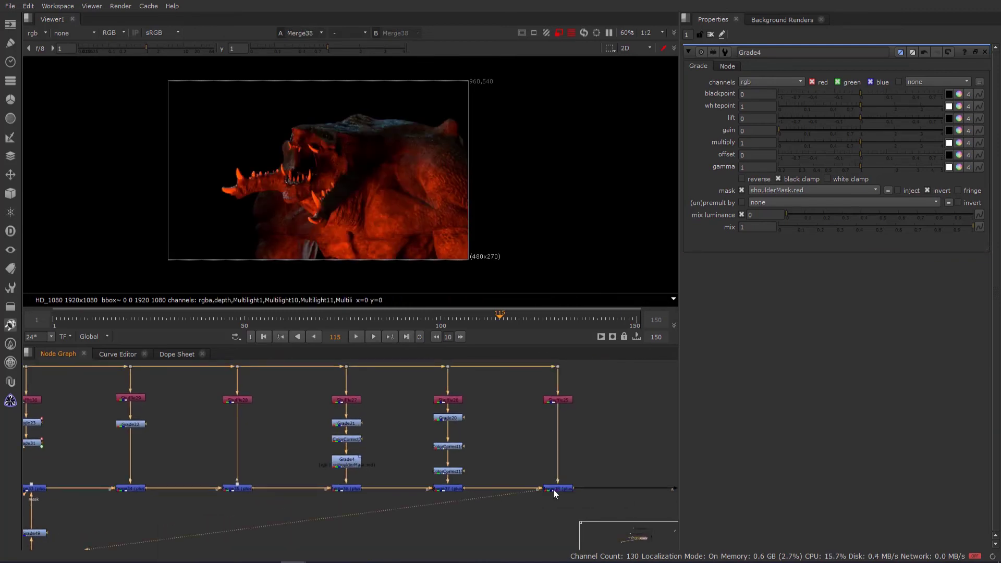
- Toggle Grade4 off and on to compare the merged creature with and without the masked grade
click(344, 464)
key(d)
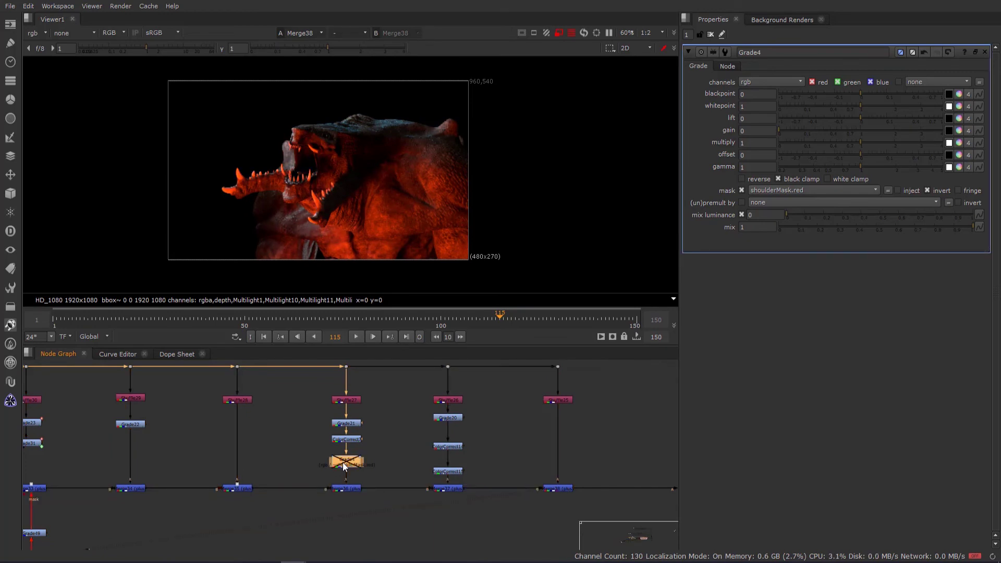
key(d)
key(d)
key(d)
key(d)
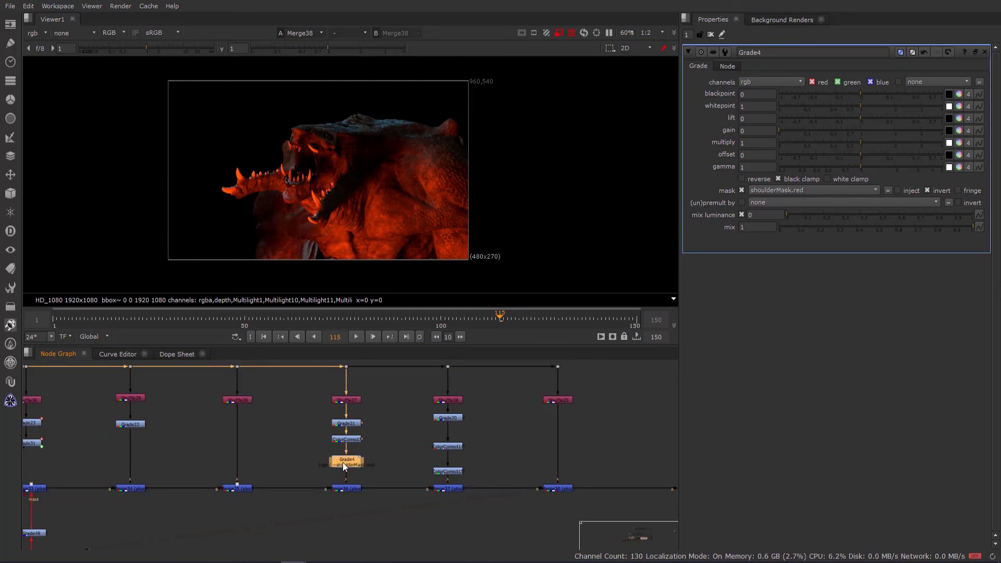
- Set Light1's intensity to 25 and its cone angle to 136 in the relighting setup
scroll(494, 461, down, 6)
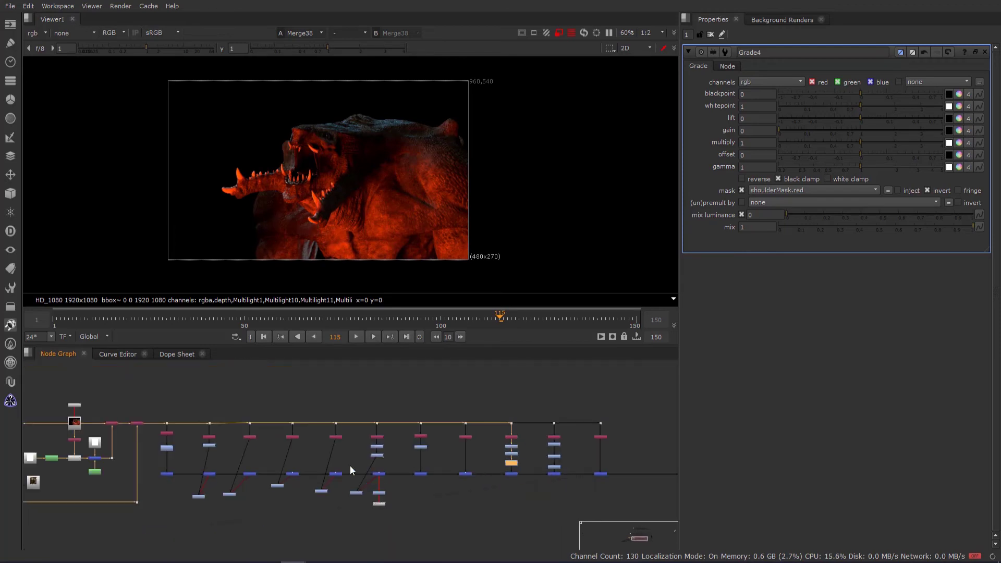
scroll(339, 167, up, 3)
scroll(266, 460, up, 5)
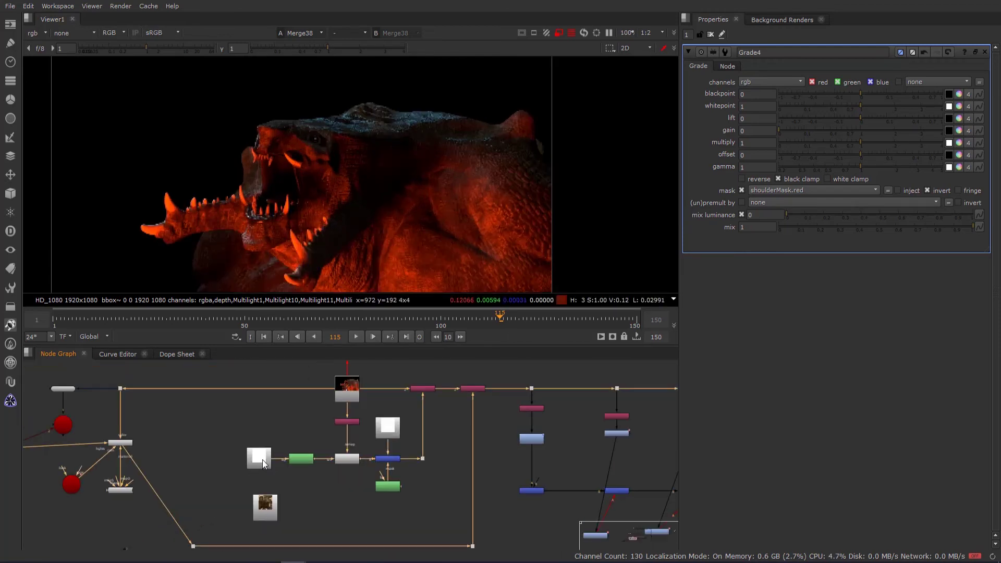
middle_drag(478, 514, 595, 475)
middle_drag(148, 378, 429, 435)
double_click(204, 476)
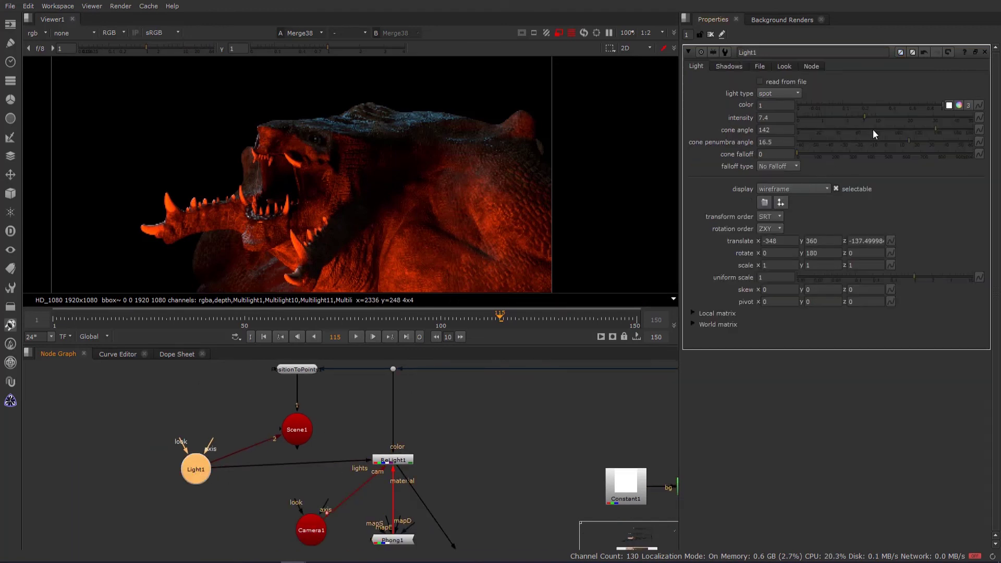
drag(871, 117, 922, 117)
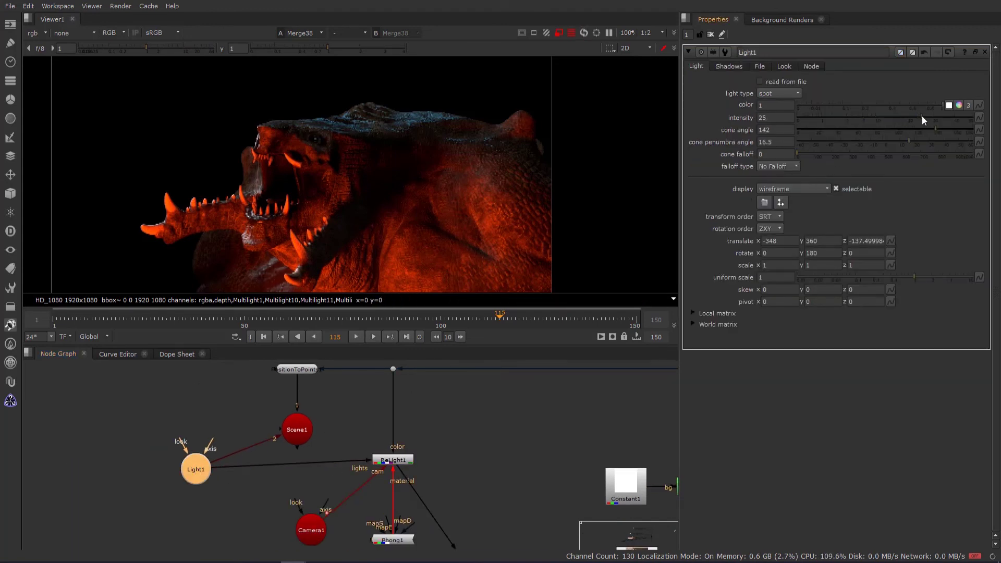
middle_drag(360, 201, 367, 185)
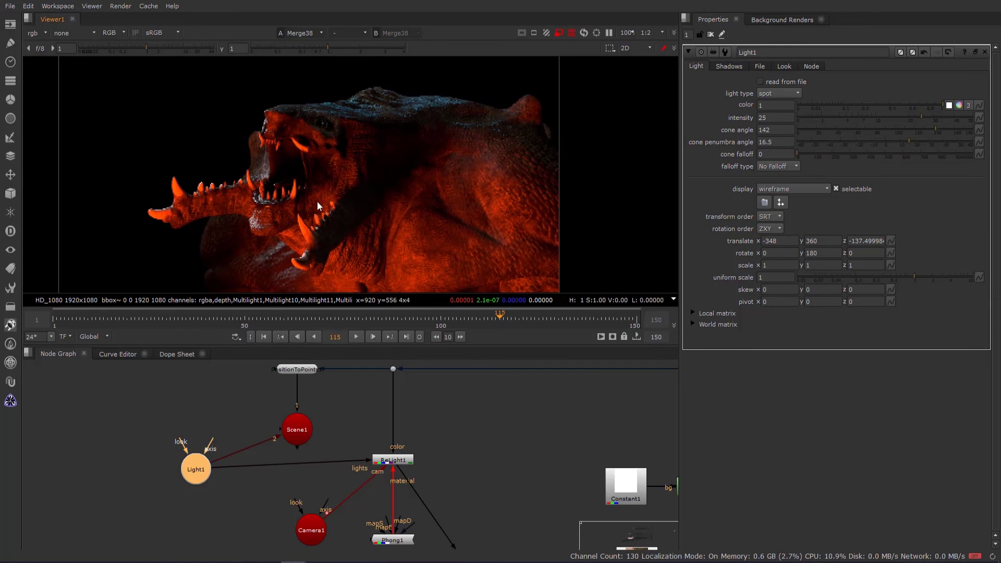
drag(933, 131, 931, 131)
- Display the ReLight1 output in the viewer
middle_drag(481, 470, 445, 464)
scroll(410, 474, down, 1)
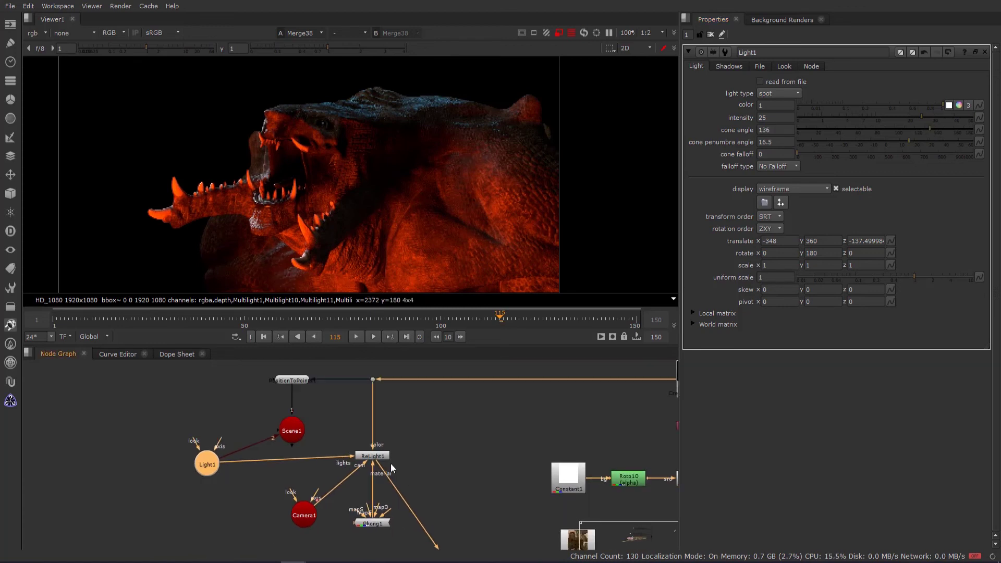
click(380, 459)
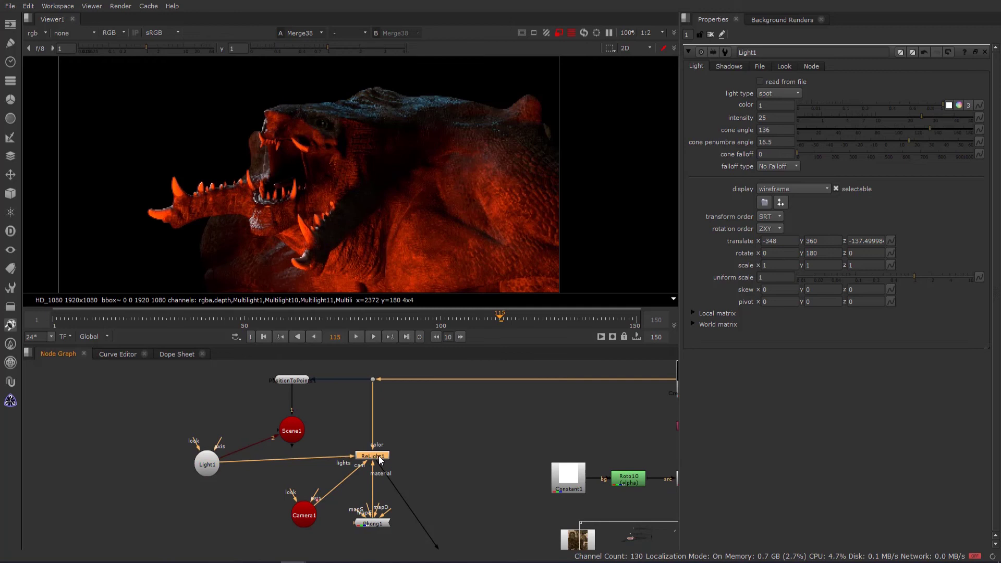
key(1)
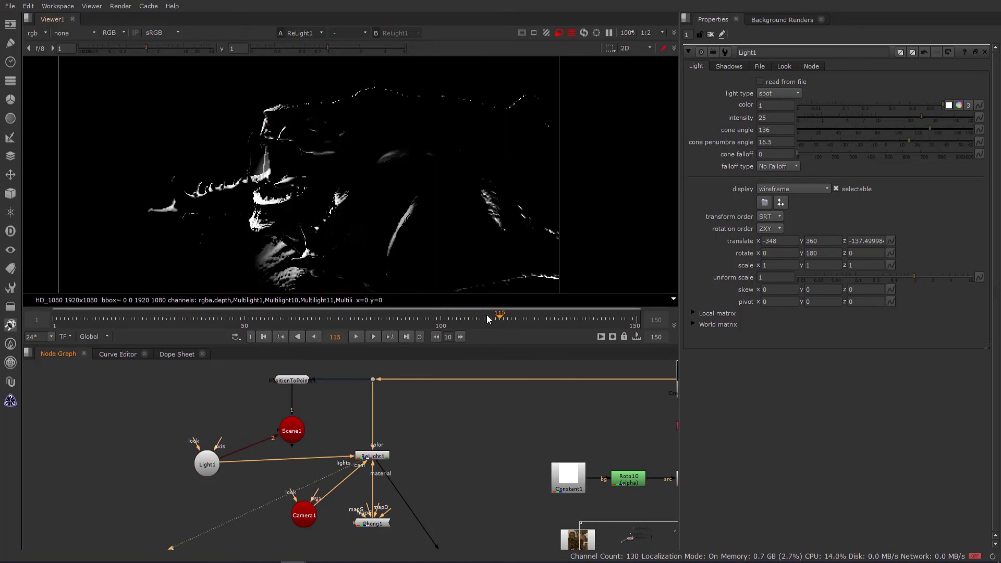
- Check the relight output at frames 89, 77 and 6, and move the playhead to frame 131
drag(488, 317, 398, 325)
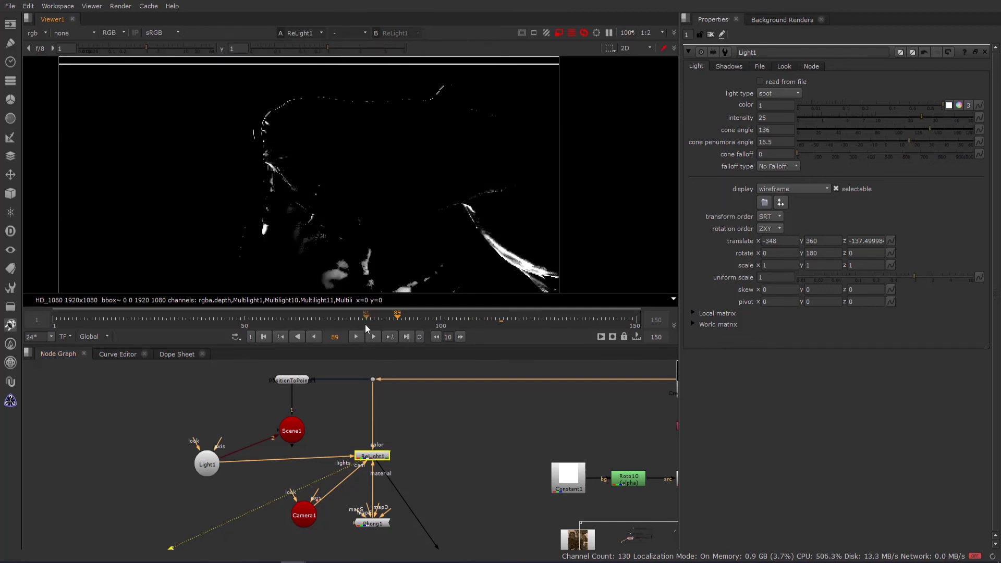
drag(365, 324, 352, 325)
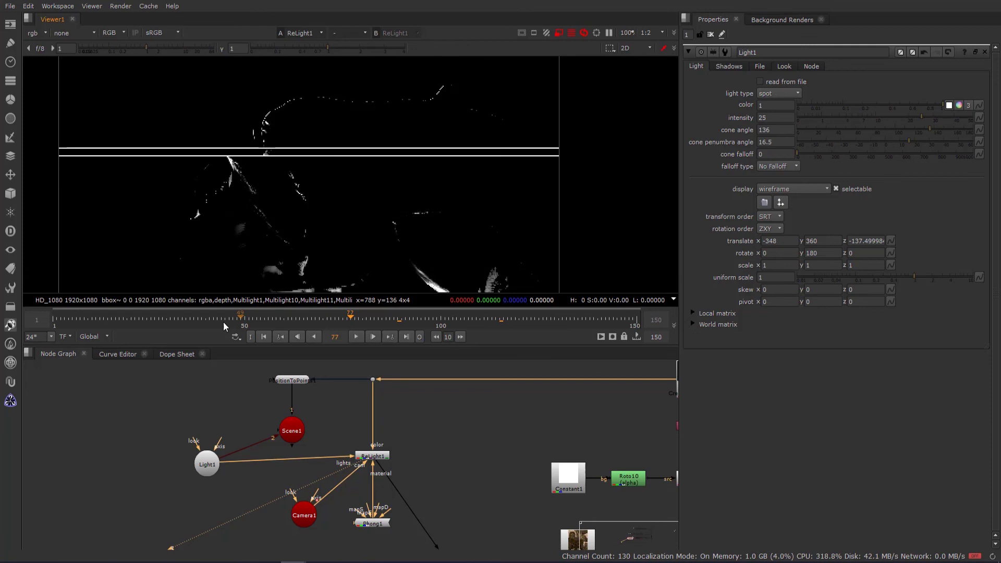
click(74, 323)
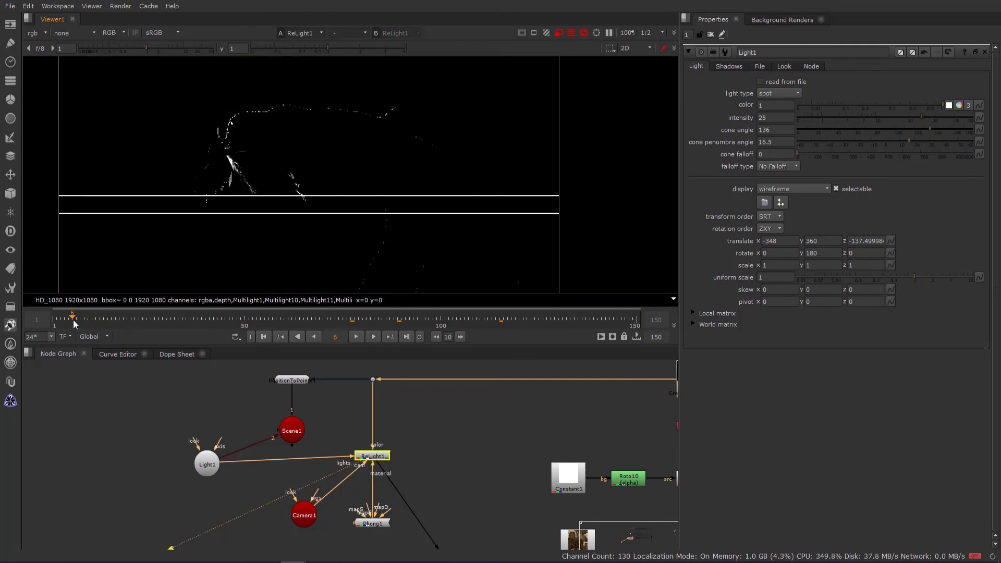
scroll(490, 438, down, 4)
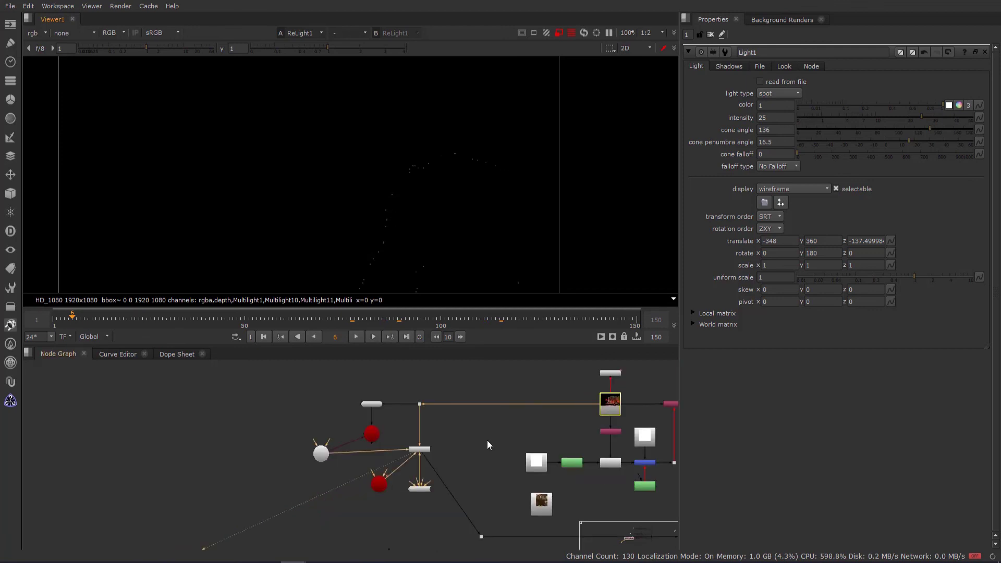
click(562, 319)
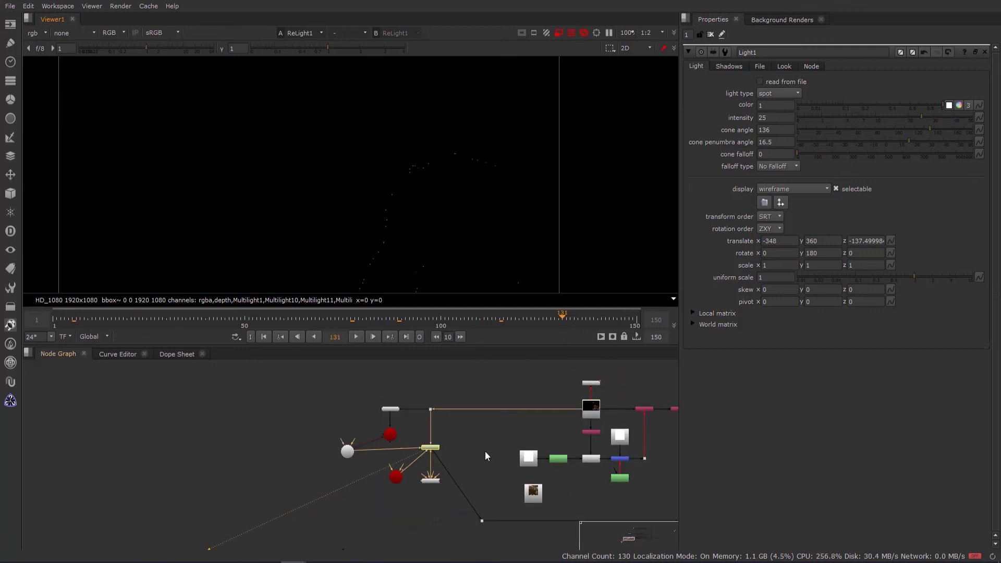
- Follow the comp downstream past the light-pass branches and display Merge75 to check the creature over the background at frame 131
middle_drag(485, 456, 459, 456)
middle_drag(393, 446, 321, 426)
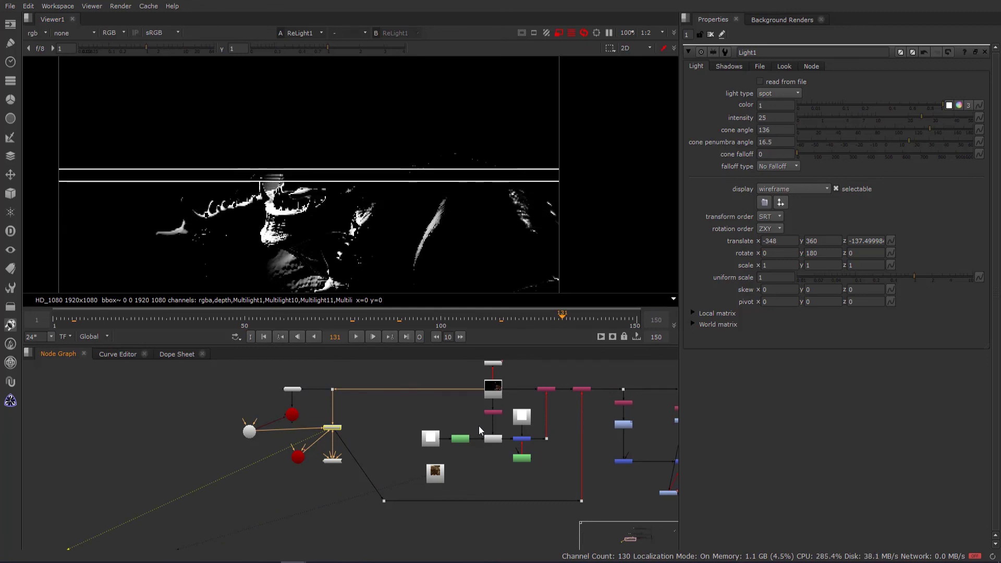
scroll(480, 429, down, 5)
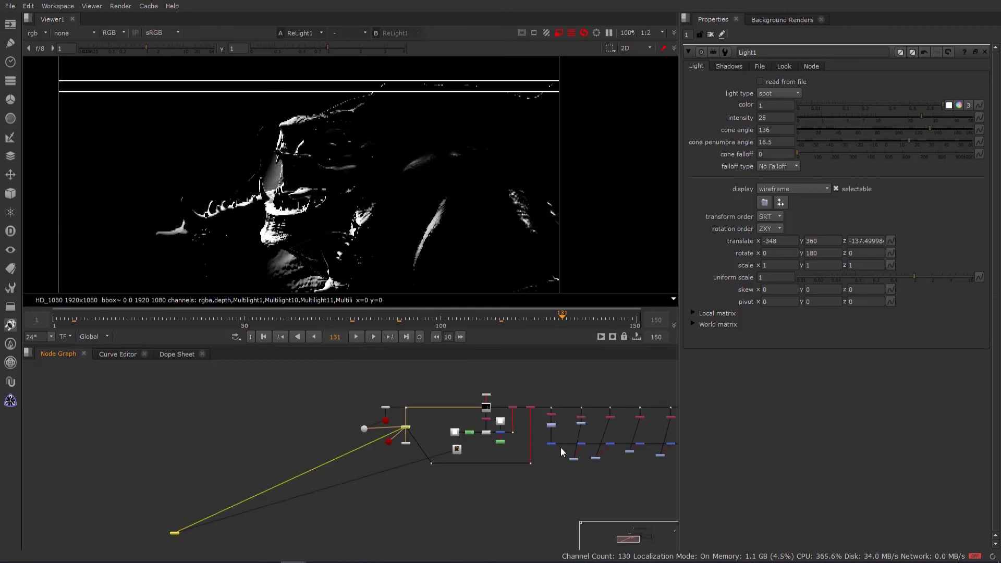
scroll(467, 455, down, 2)
middle_drag(550, 453, 271, 445)
scroll(470, 440, up, 7)
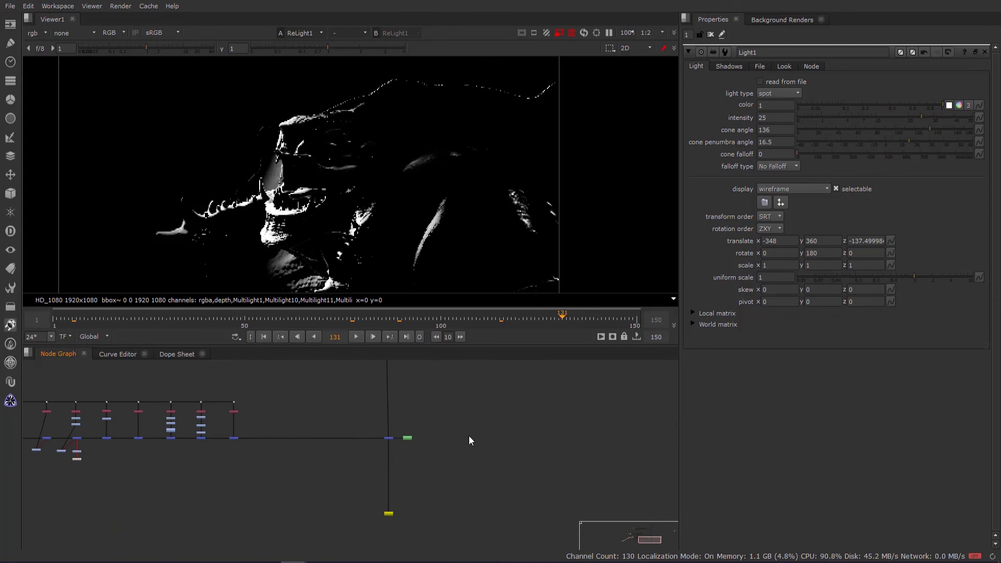
click(363, 459)
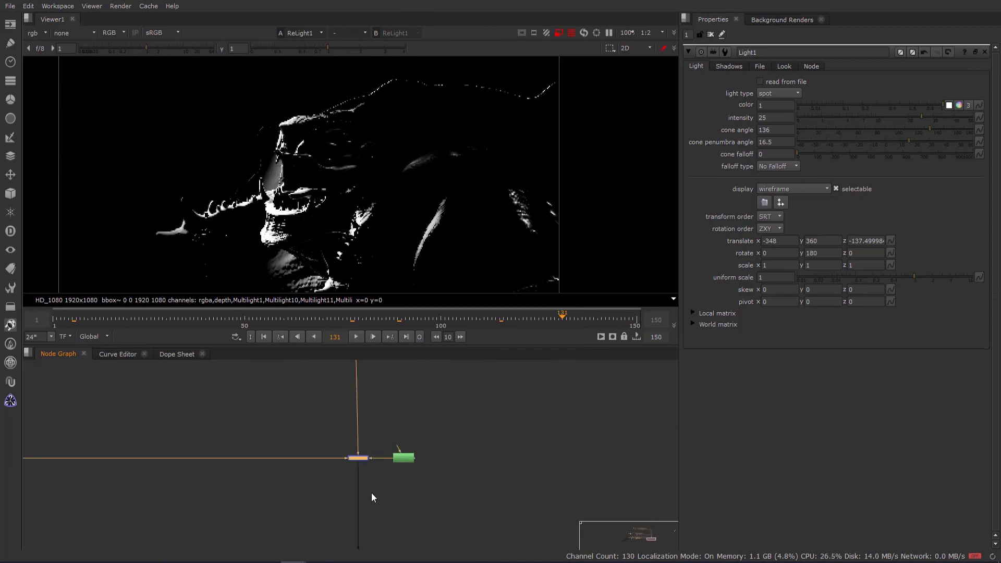
key(1)
click(294, 489)
middle_drag(295, 502, 366, 504)
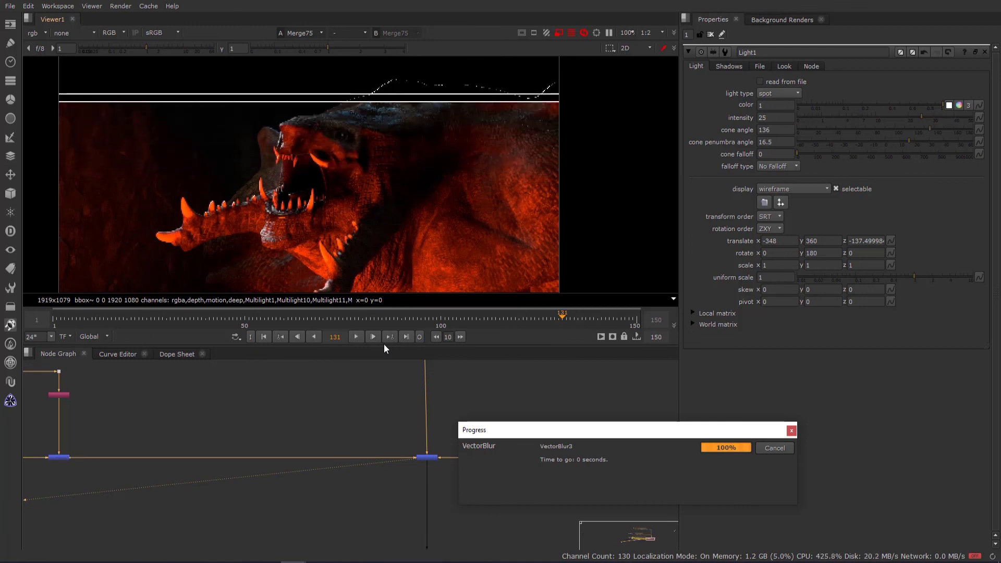
click(360, 419)
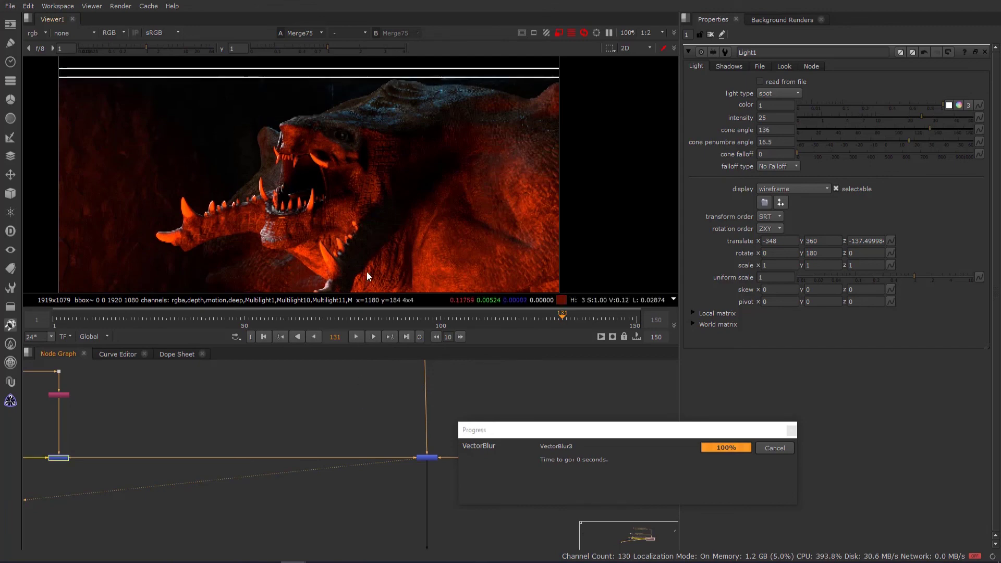
scroll(365, 255, down, 1)
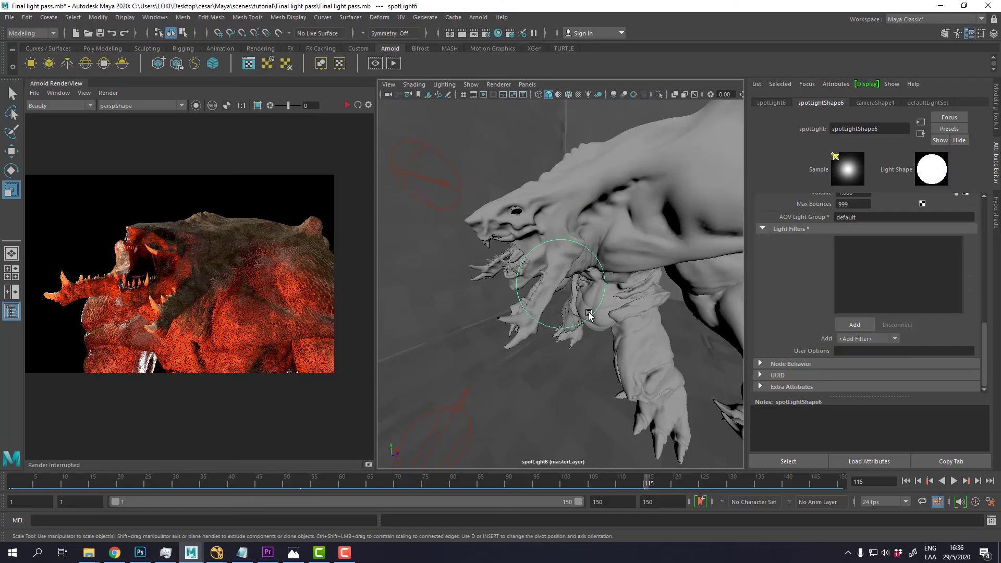